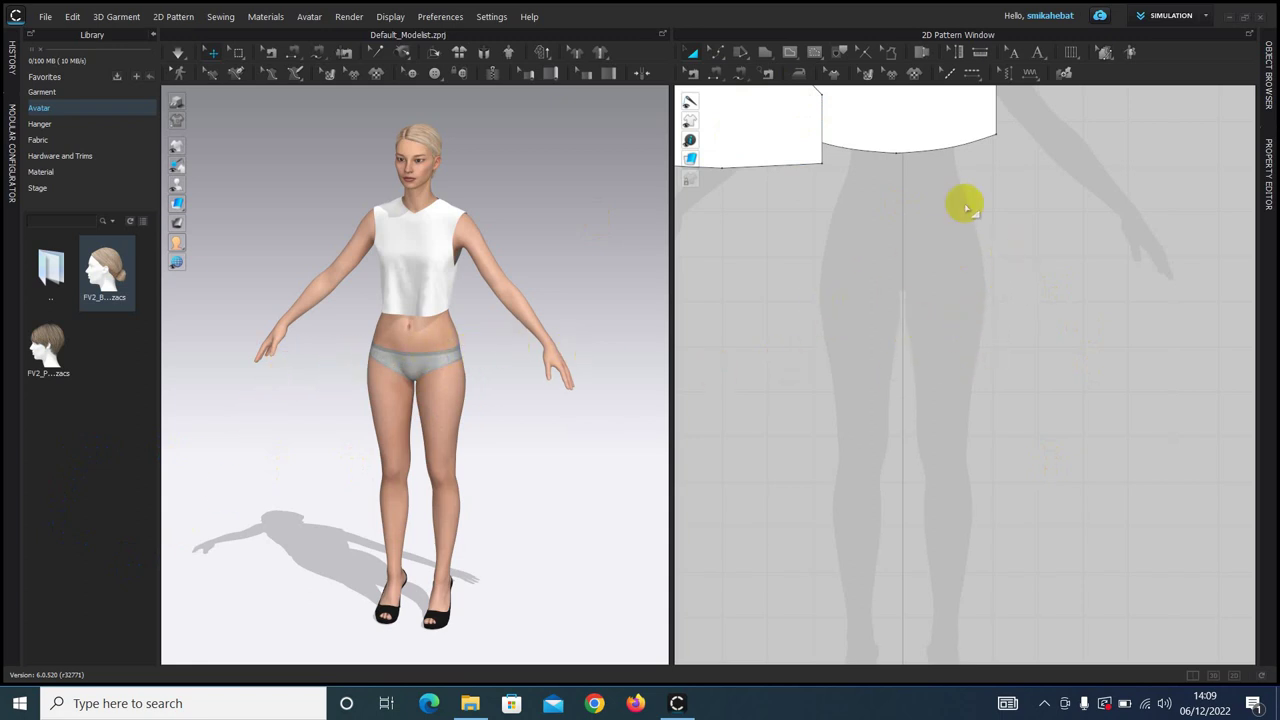
- Draw a five-point polygon for the front trouser leg, with waist about 17.7, outer seam 99.6, hem 12.7 and inseam 74.1 cm
click(805, 90)
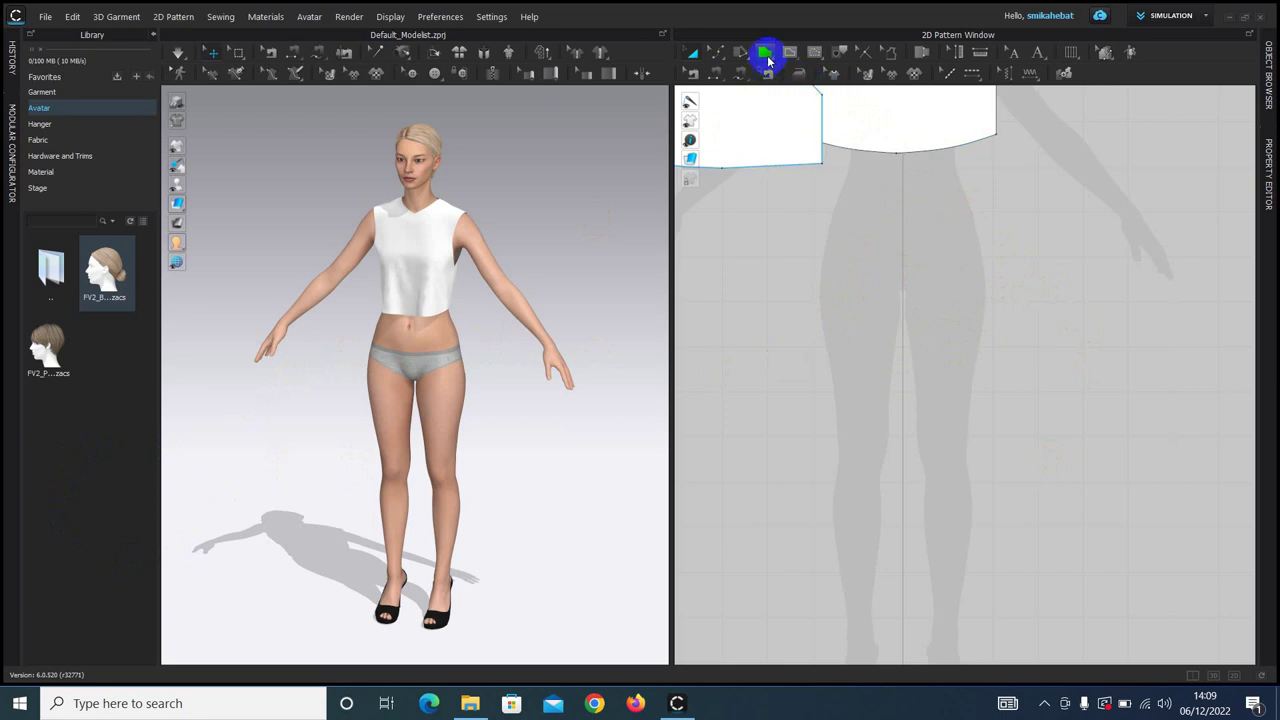
click(766, 52)
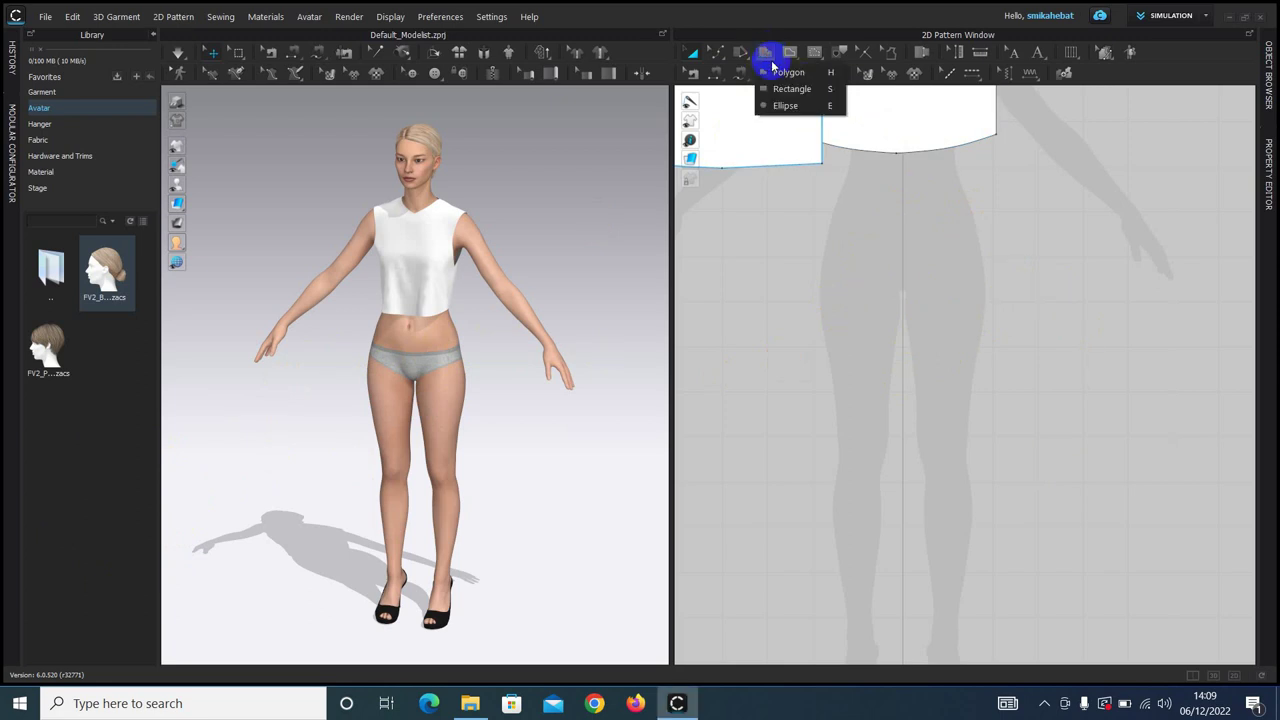
click(785, 70)
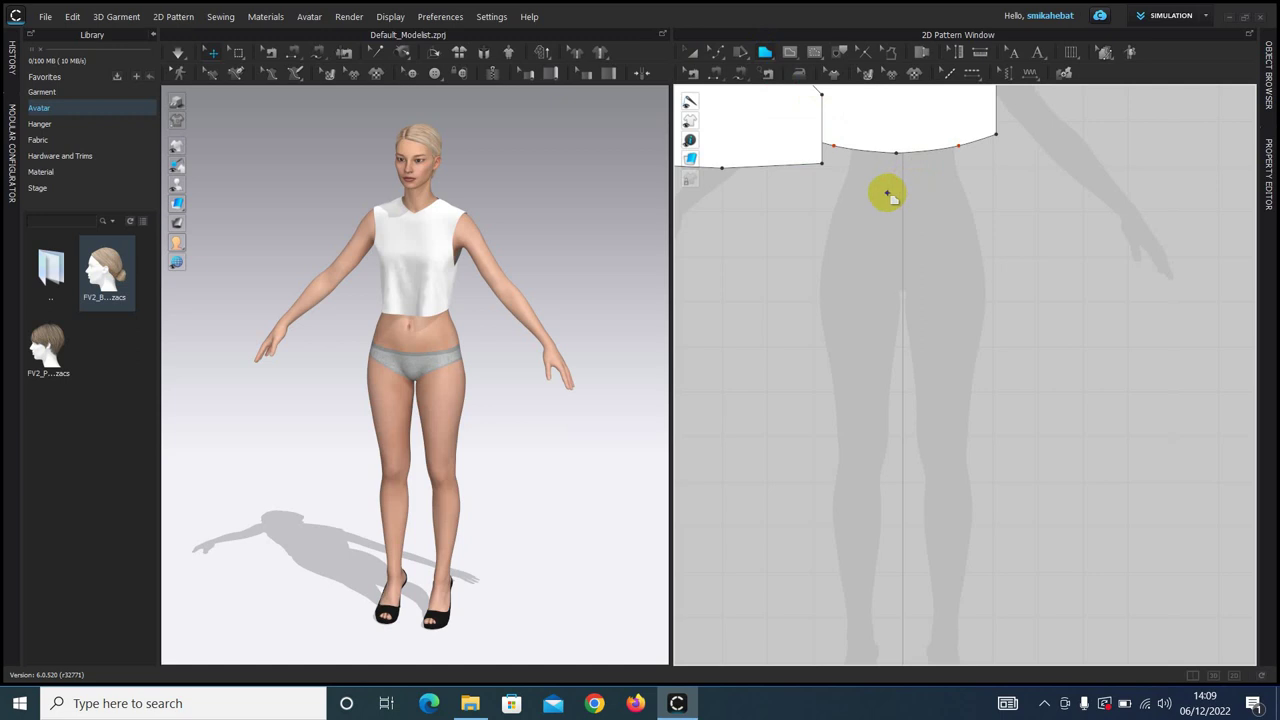
click(882, 193)
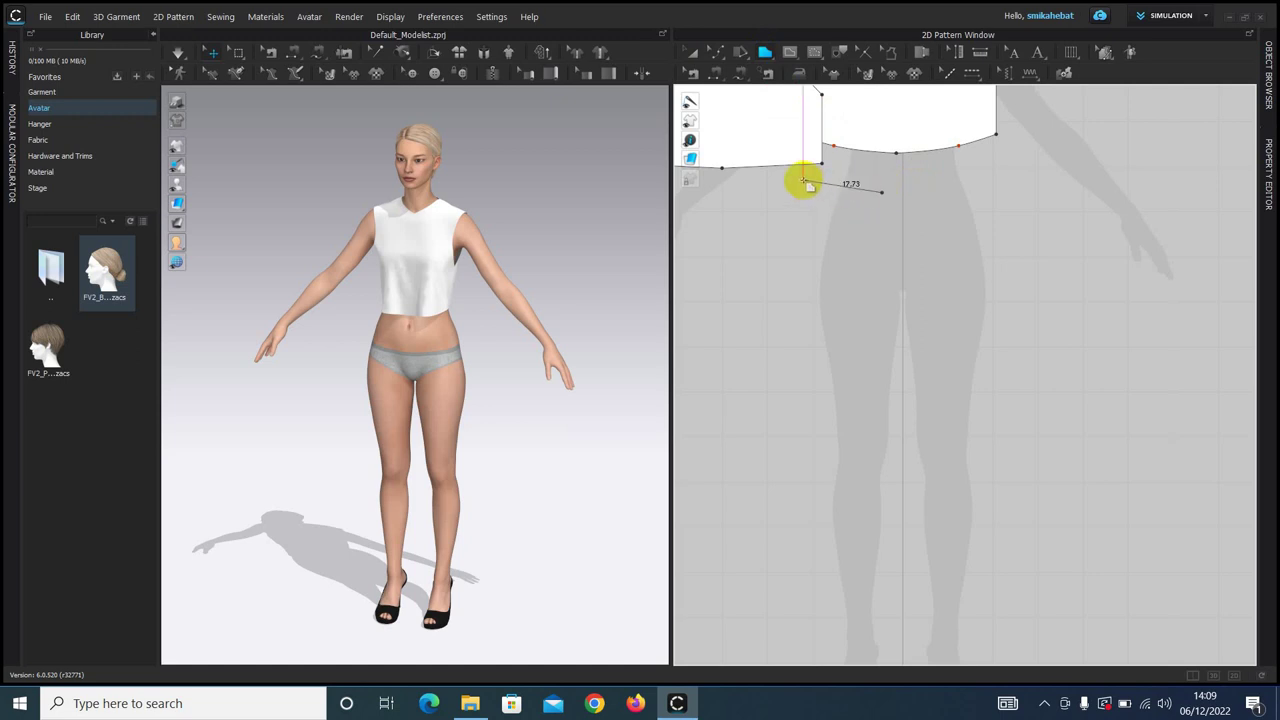
click(803, 181)
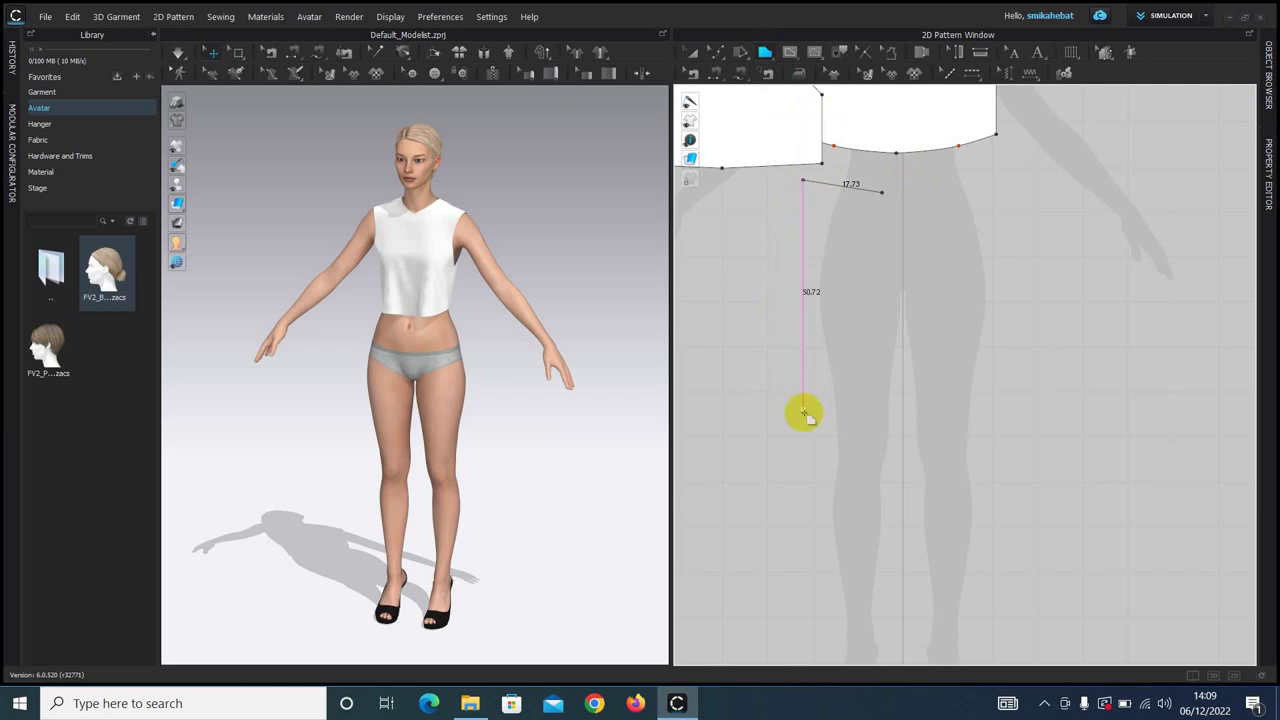
click(833, 628)
click(890, 627)
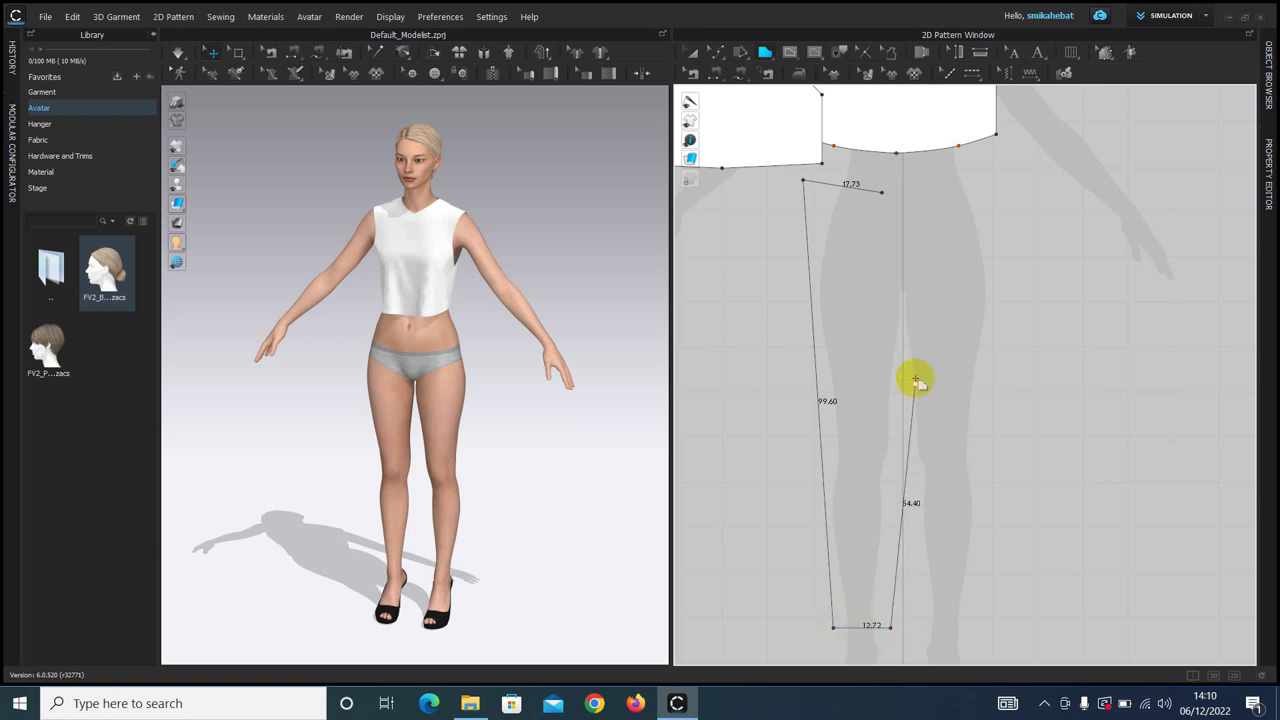
click(921, 296)
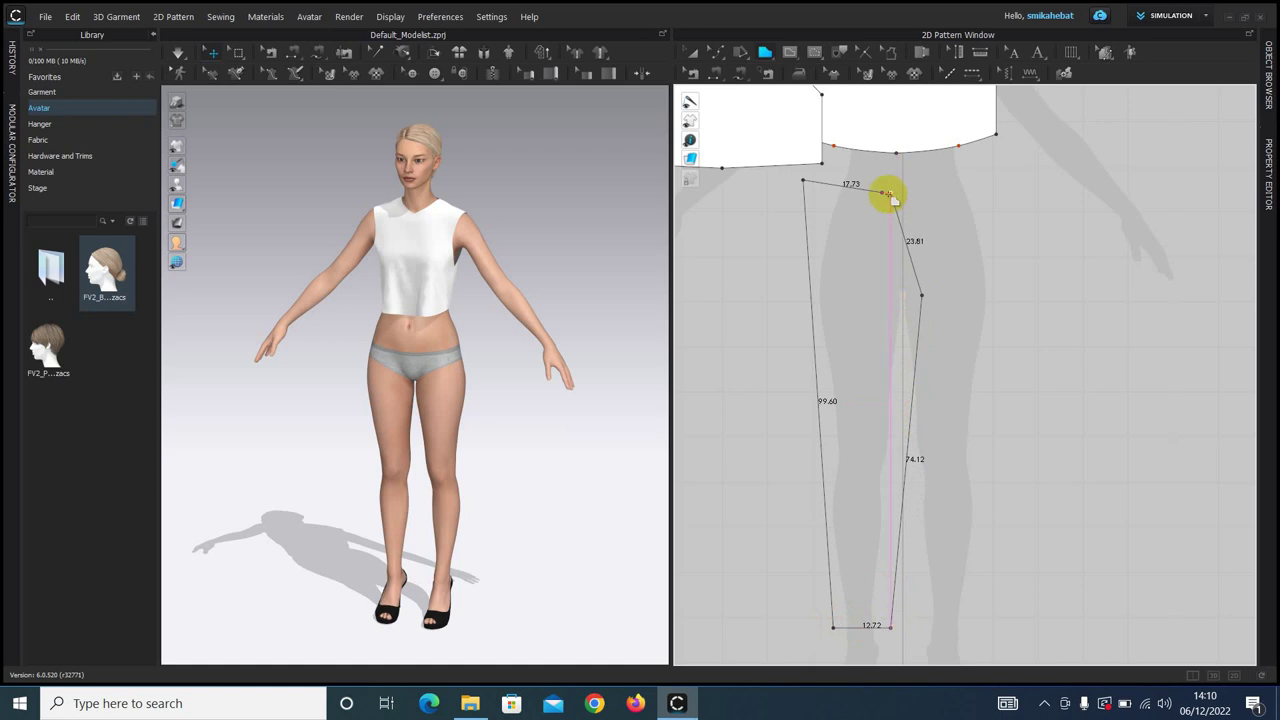
click(882, 192)
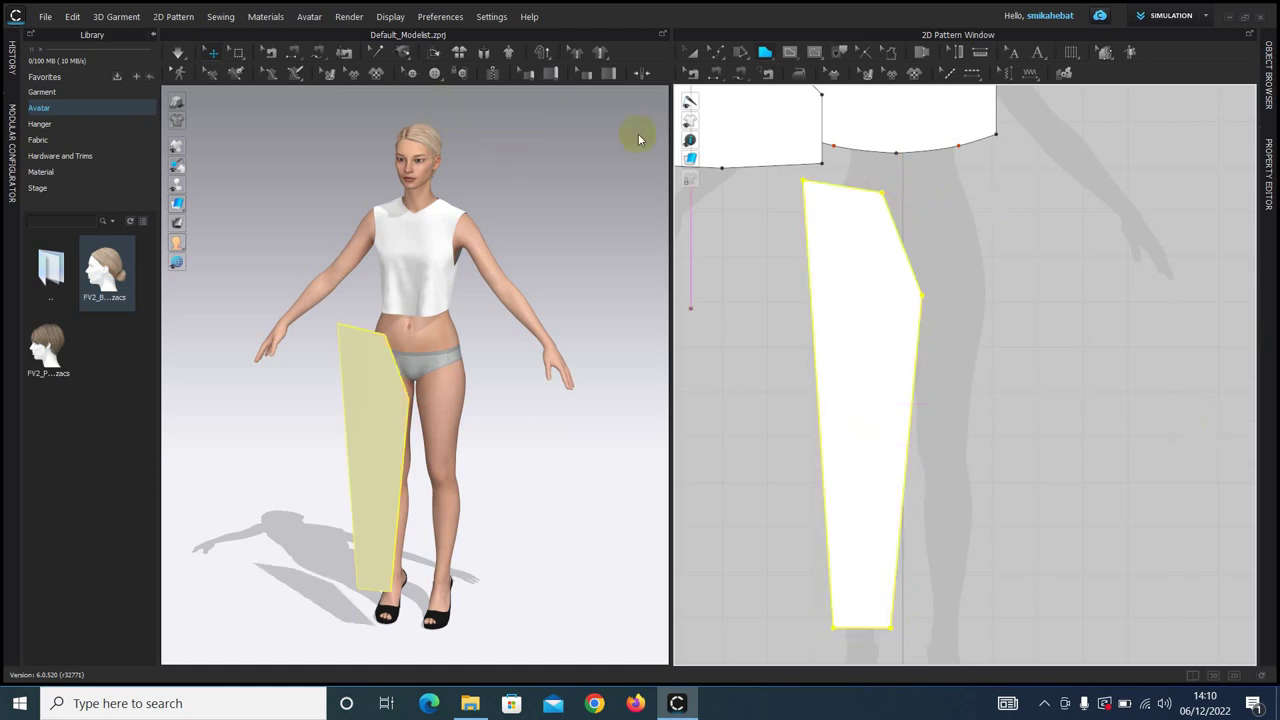
- Raise the front leg piece's inner waist corner slightly and curve its crotch edge inward to about 27.4 cm
click(719, 58)
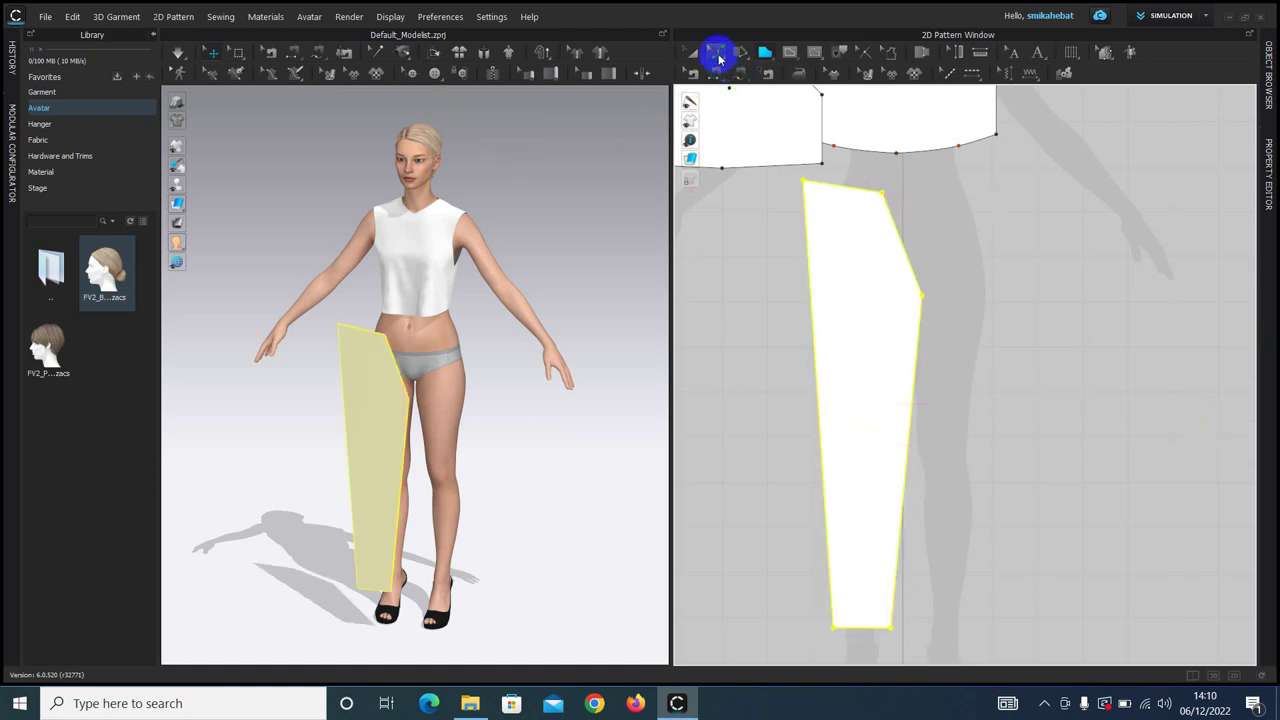
drag(719, 57, 731, 106)
click(925, 200)
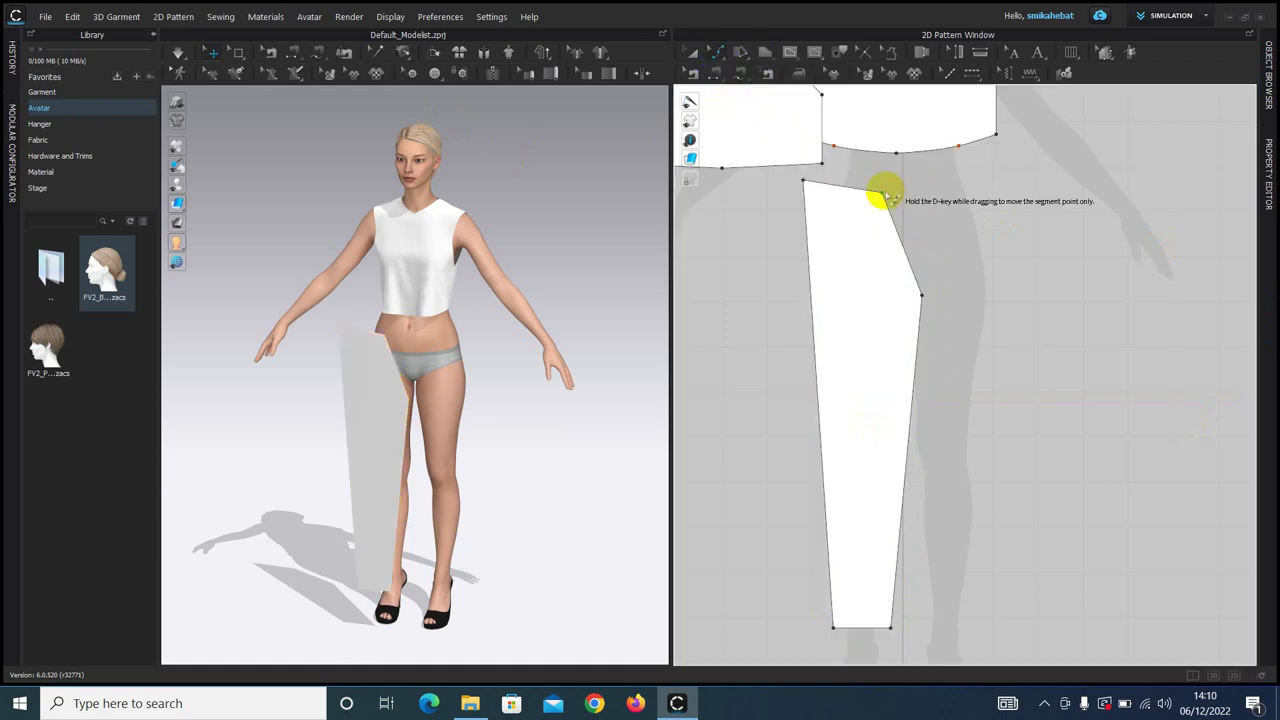
click(886, 193)
drag(886, 192, 908, 280)
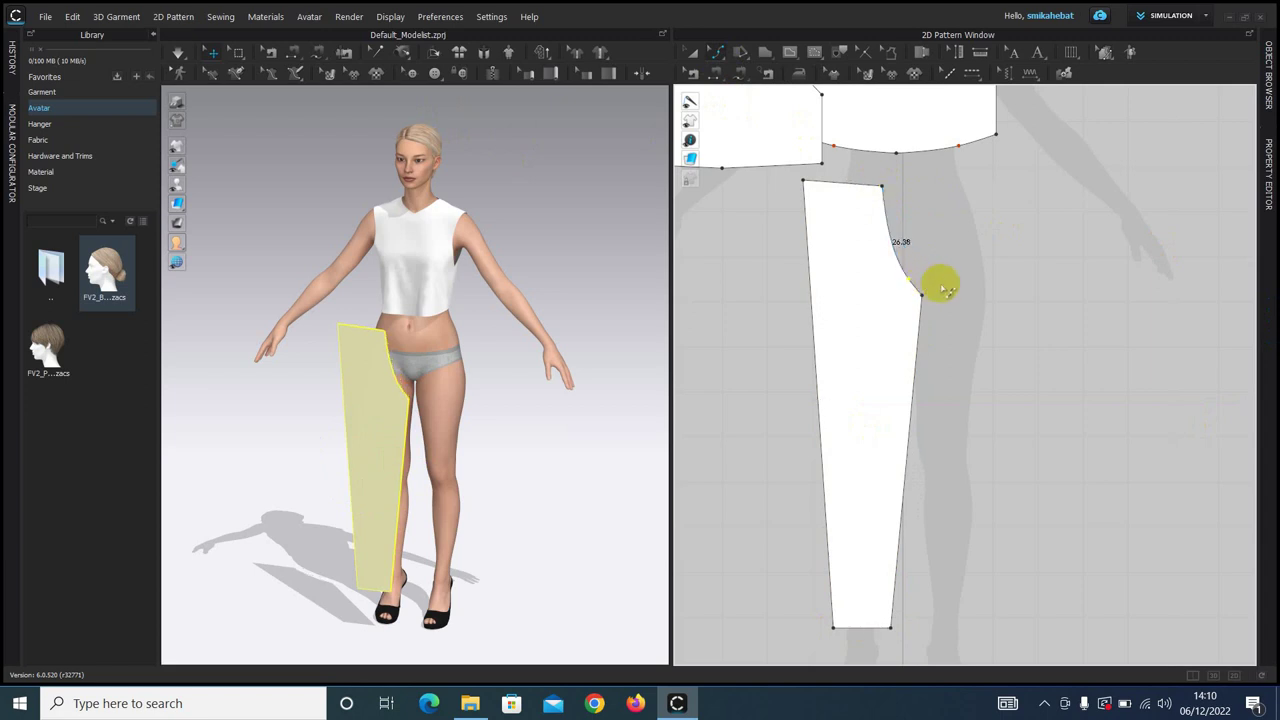
drag(889, 241, 894, 247)
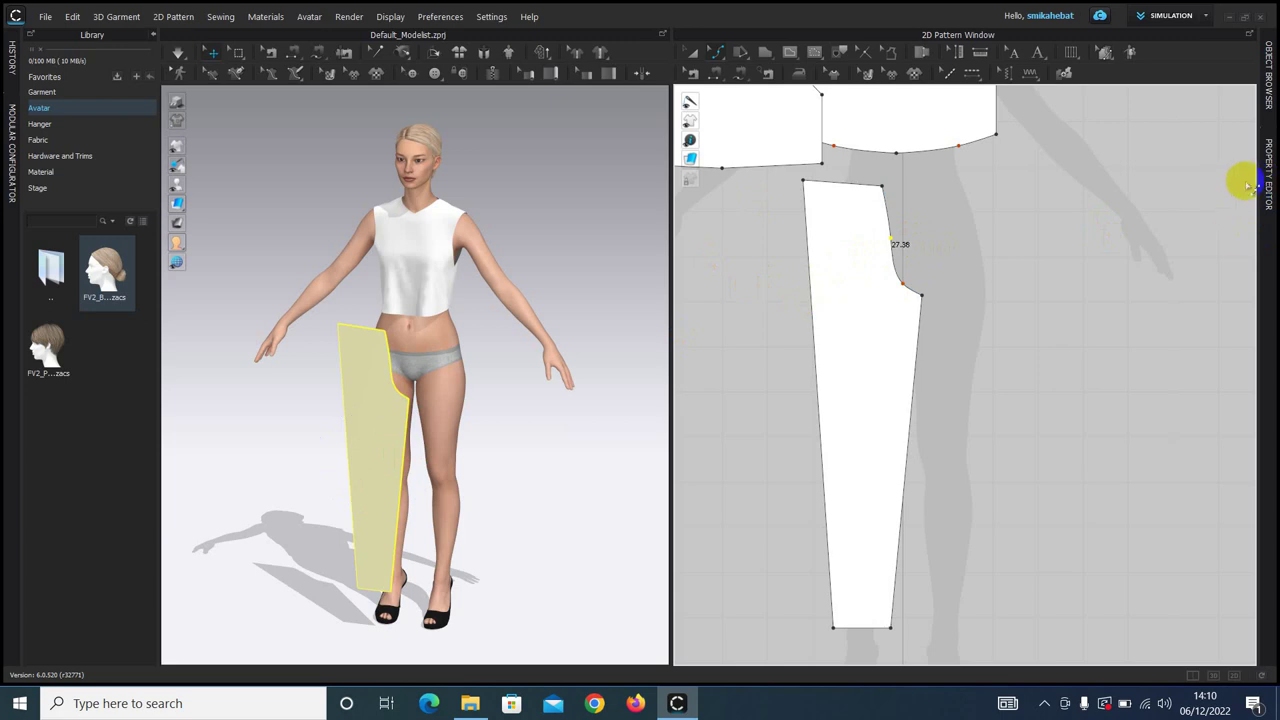
- Lower the opacity of FABRIC 1 to 48 so the avatar shows through the pattern pieces
click(1268, 78)
click(1057, 104)
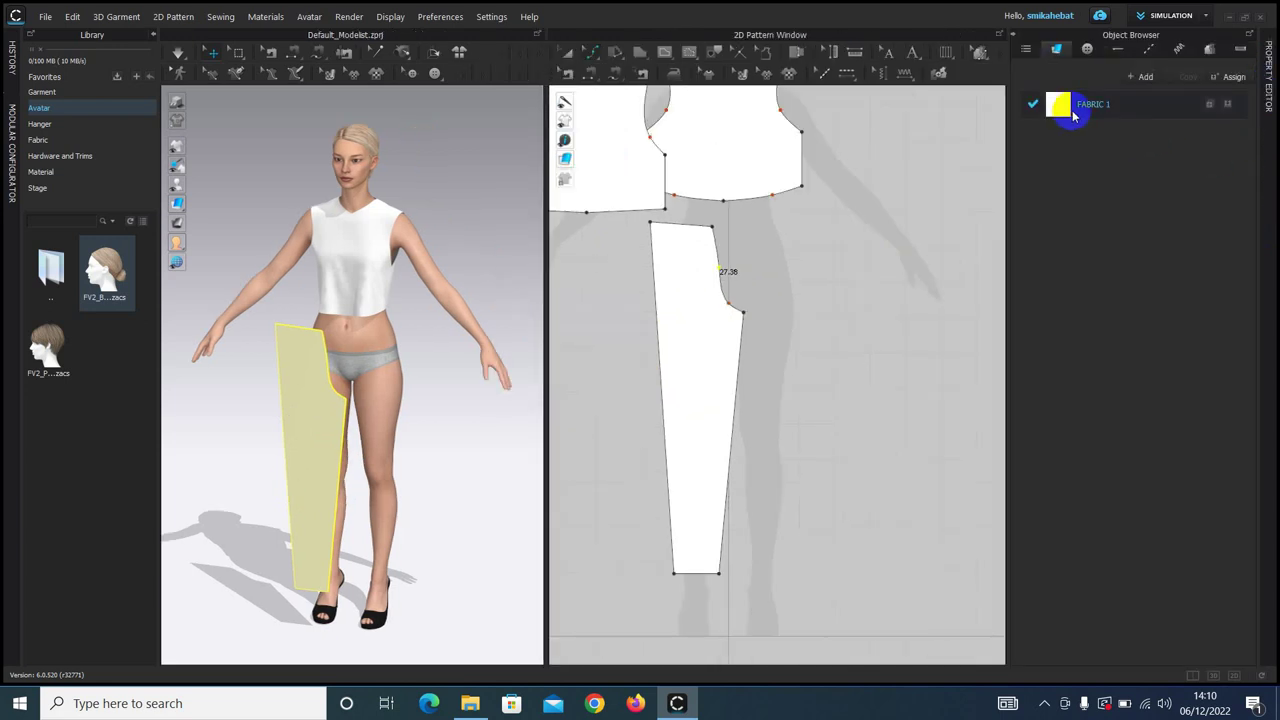
click(1268, 100)
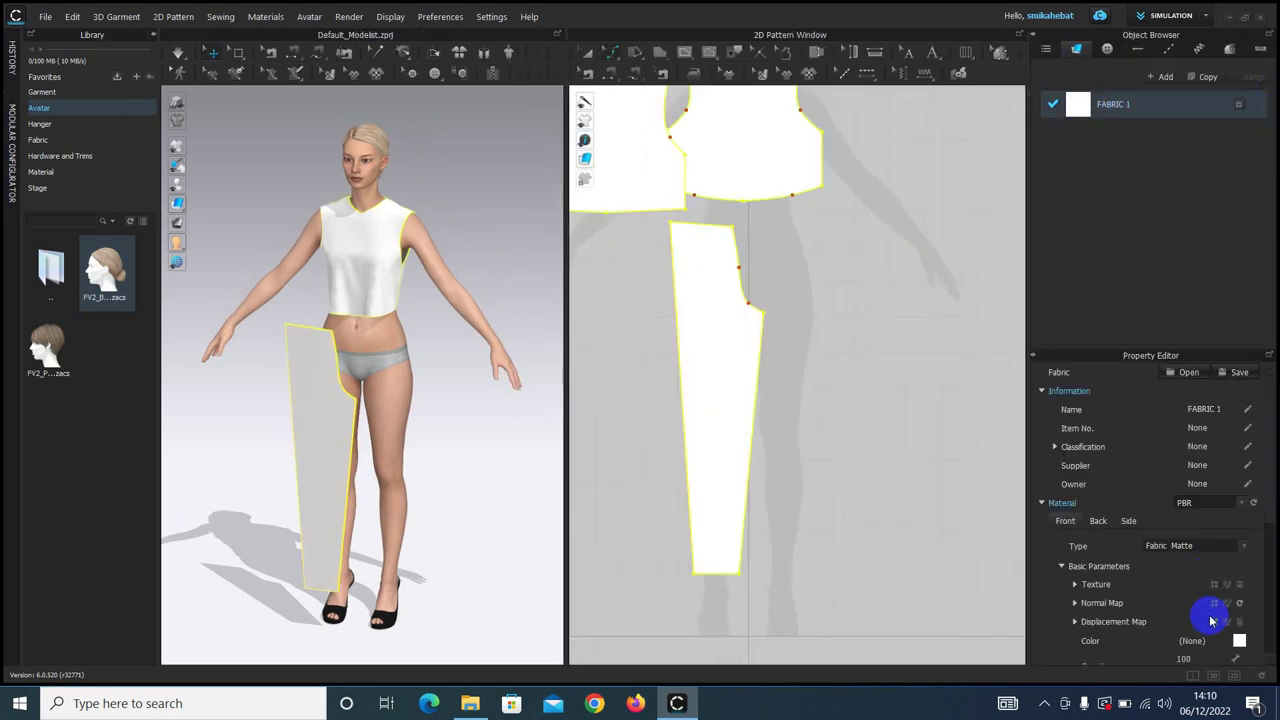
click(1238, 640)
scroll(1238, 640, down, 2)
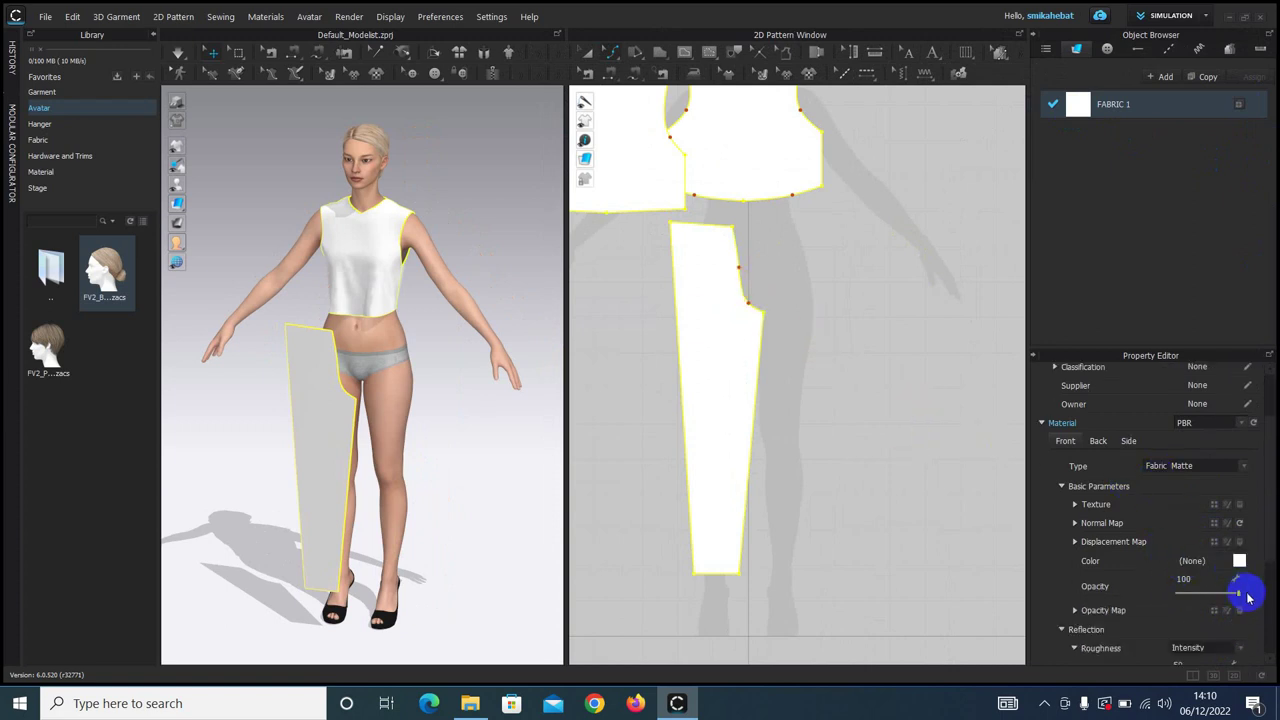
drag(1242, 598, 1207, 600)
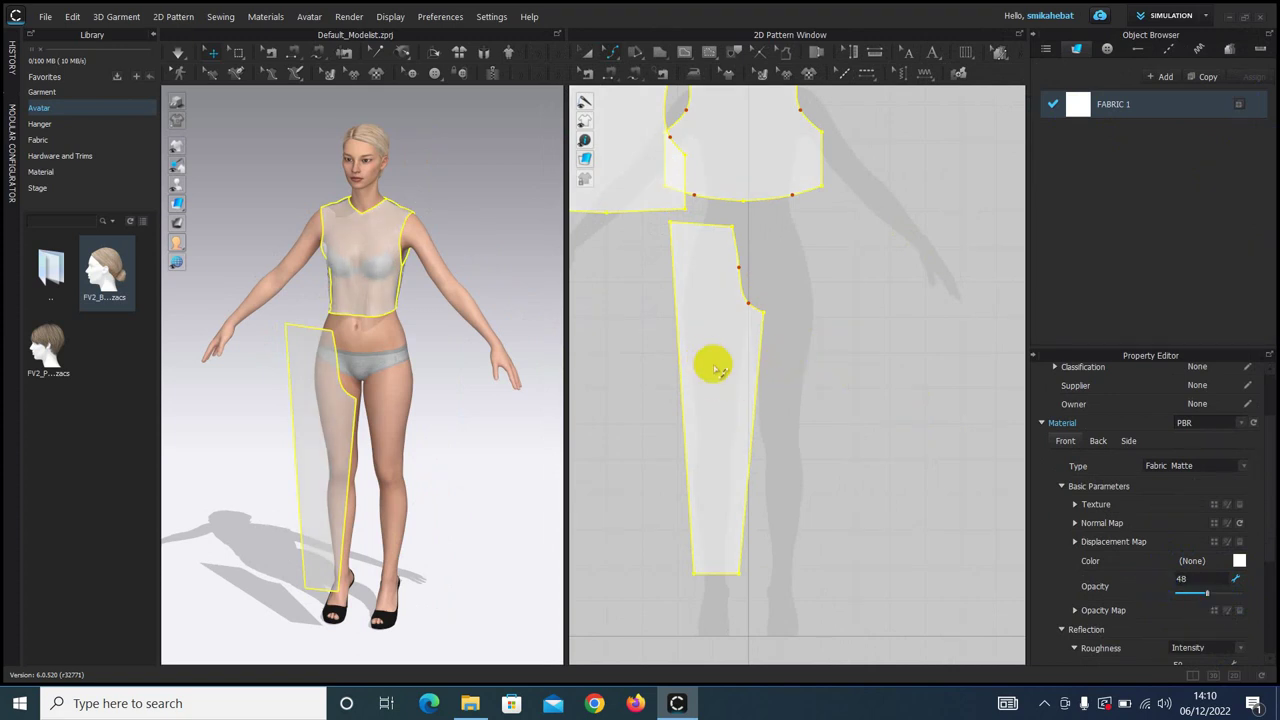
click(921, 365)
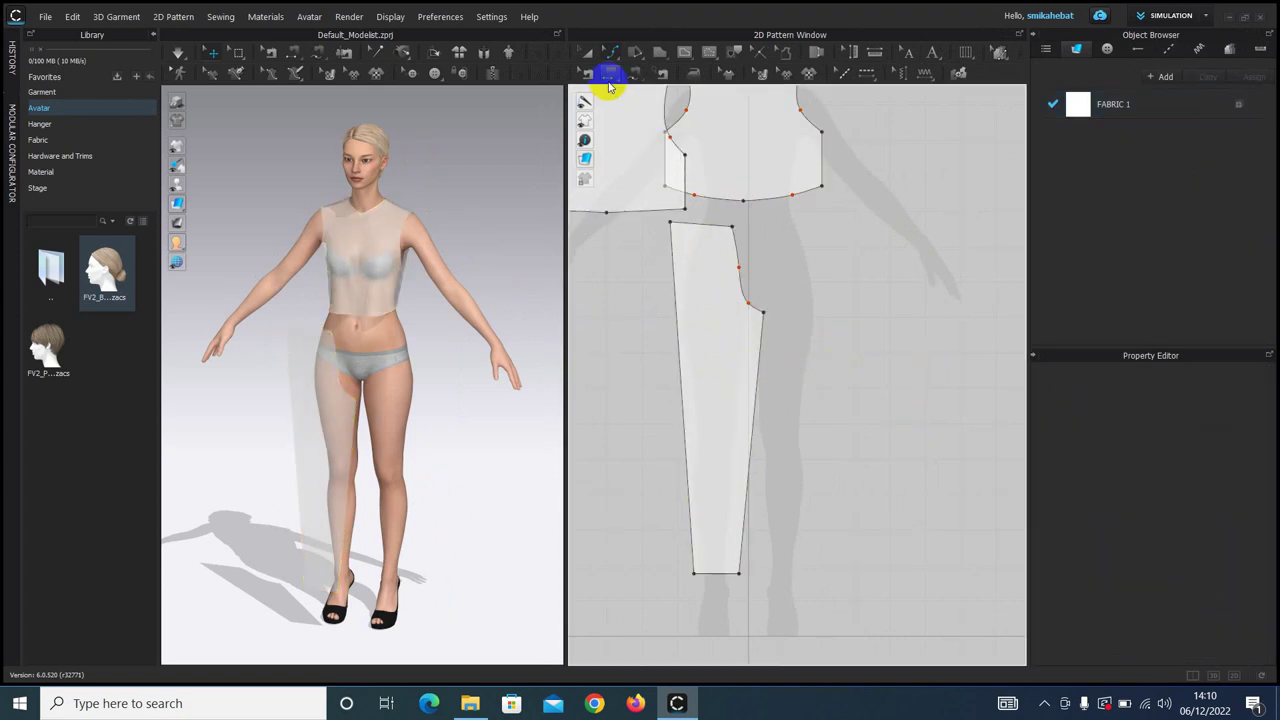
- Curve the front leg piece's outer seam and inseam to follow the avatar's leg, and widen the hem at both corners
click(612, 55)
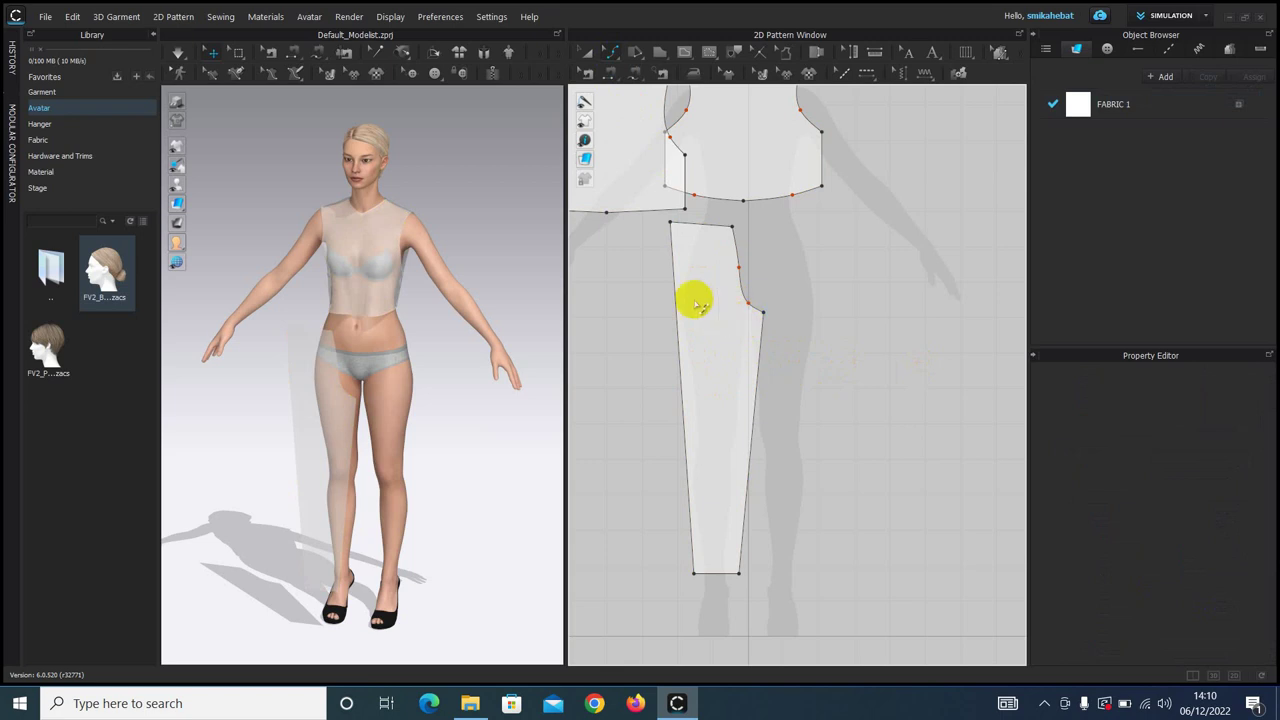
drag(678, 300, 666, 295)
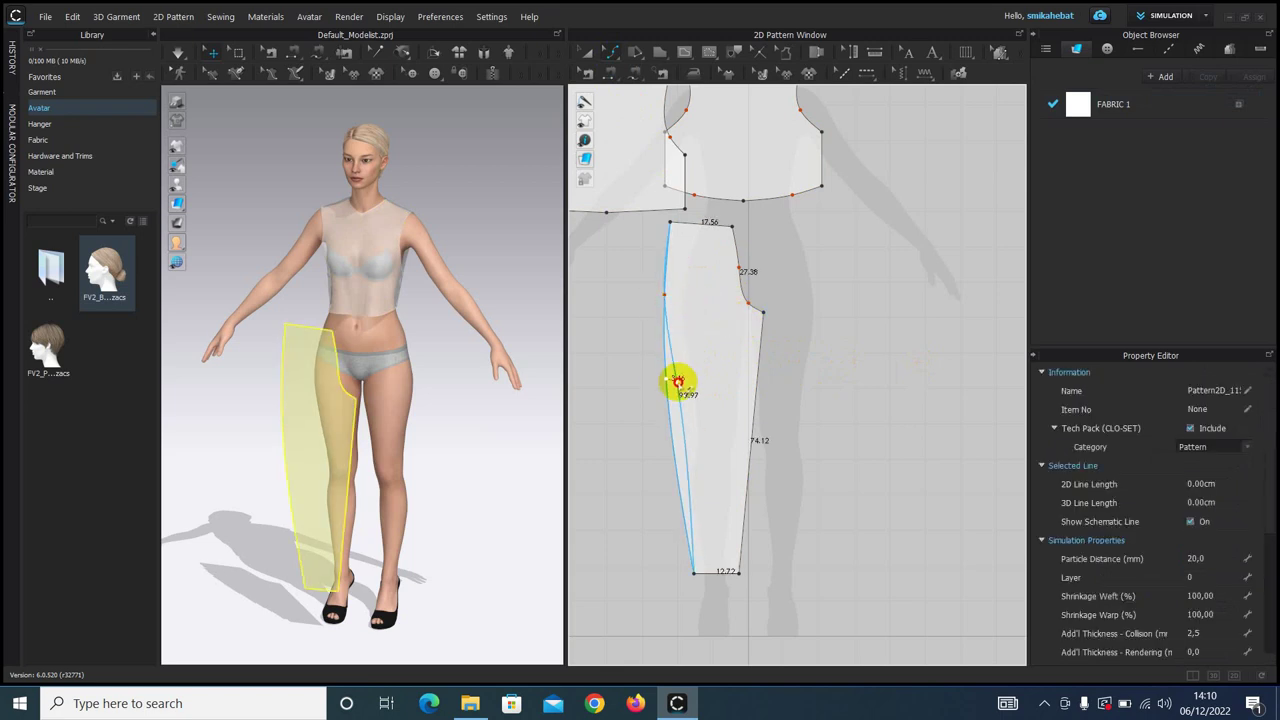
drag(759, 365, 753, 363)
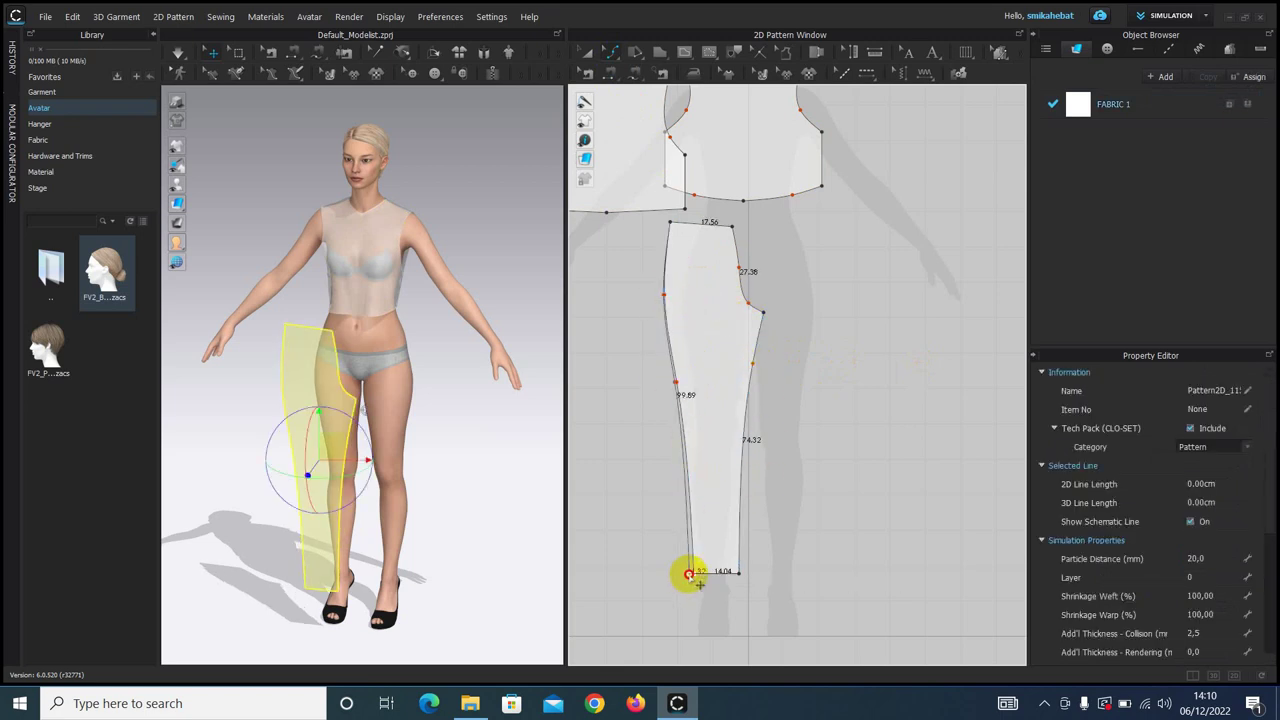
drag(741, 574, 743, 572)
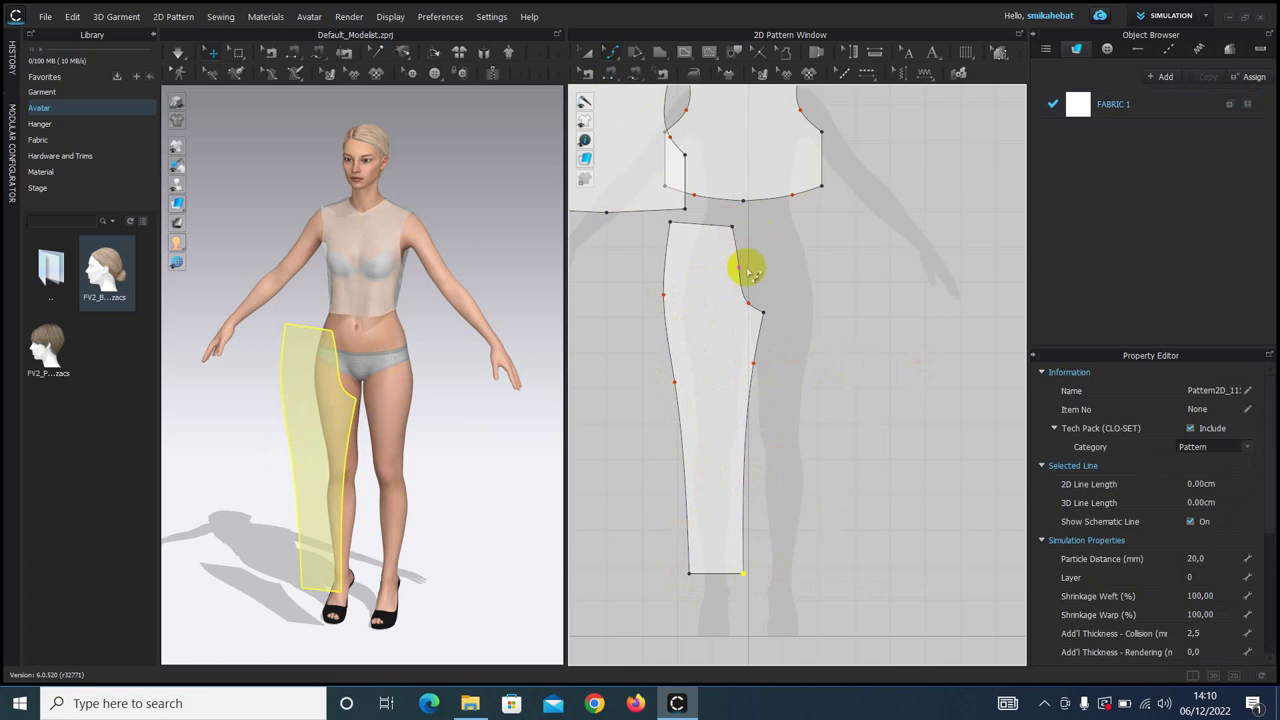
scroll(737, 271, up, 4)
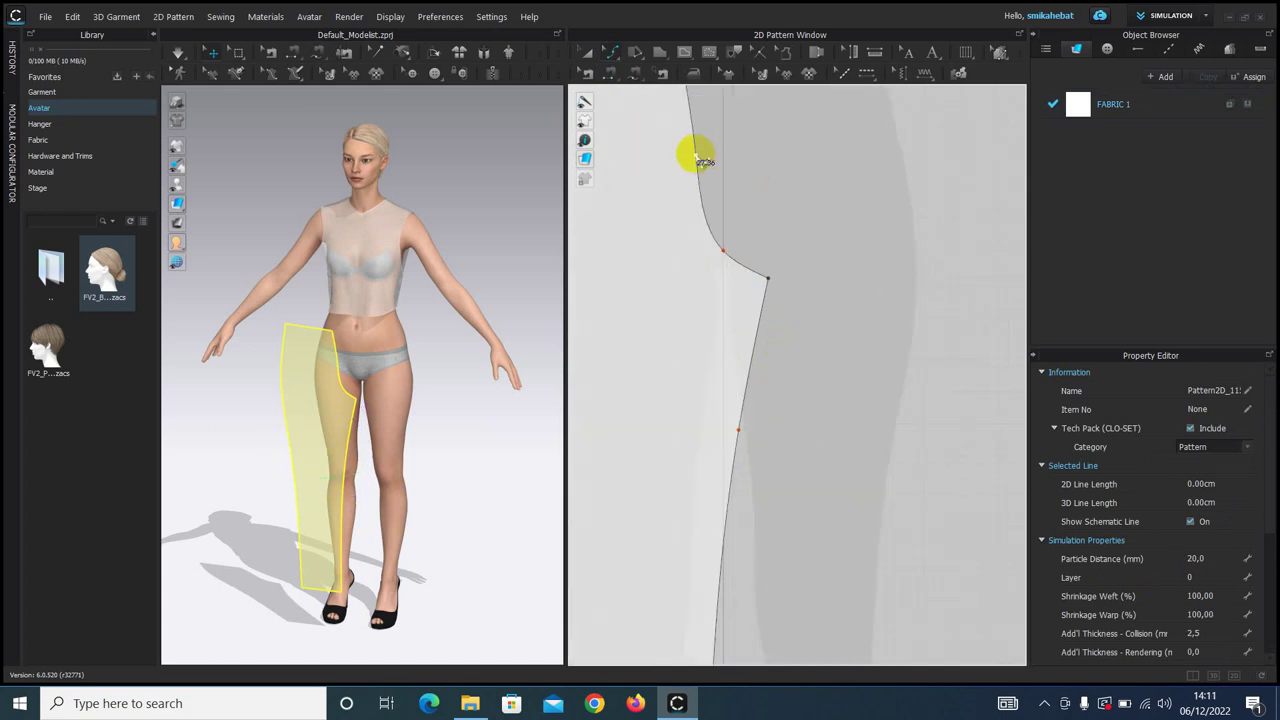
scroll(694, 157, down, 2)
scroll(880, 300, down, 3)
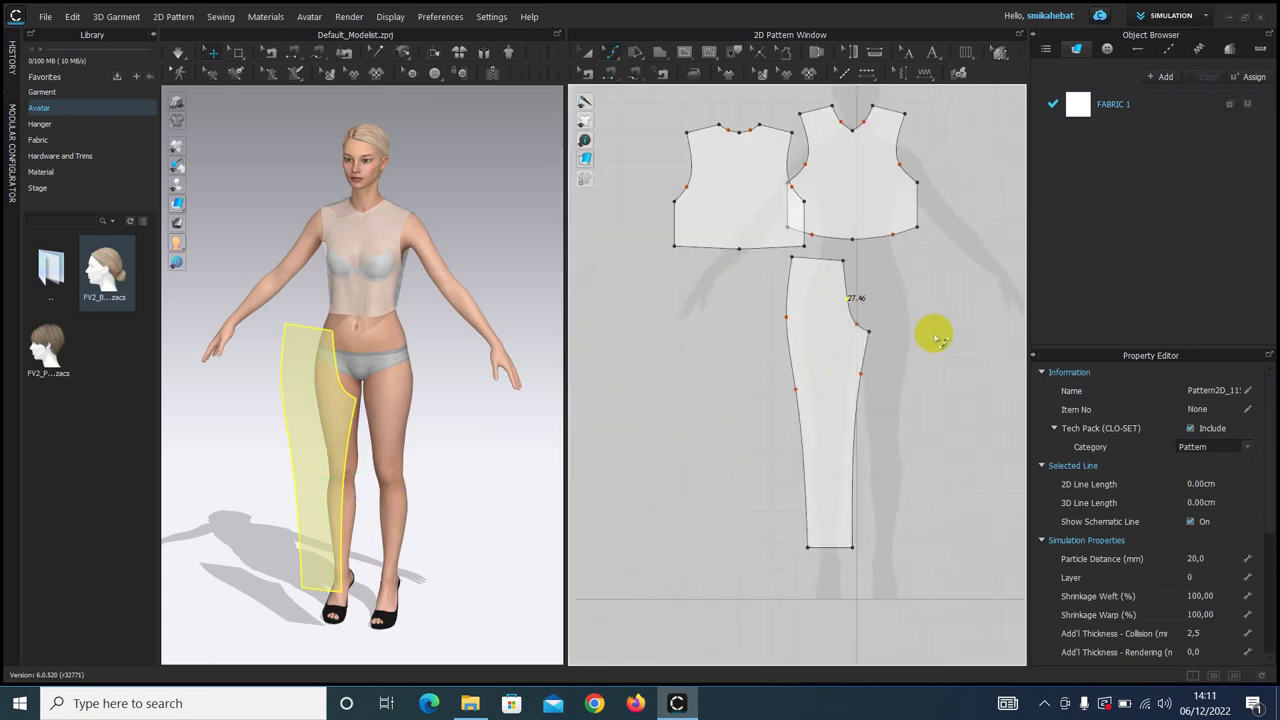
- Draw a larger back leg polygon over the front piece, with waist about 22.3, outer seam 100.1, hem 21 and inseam 72.1 cm
click(662, 57)
click(672, 72)
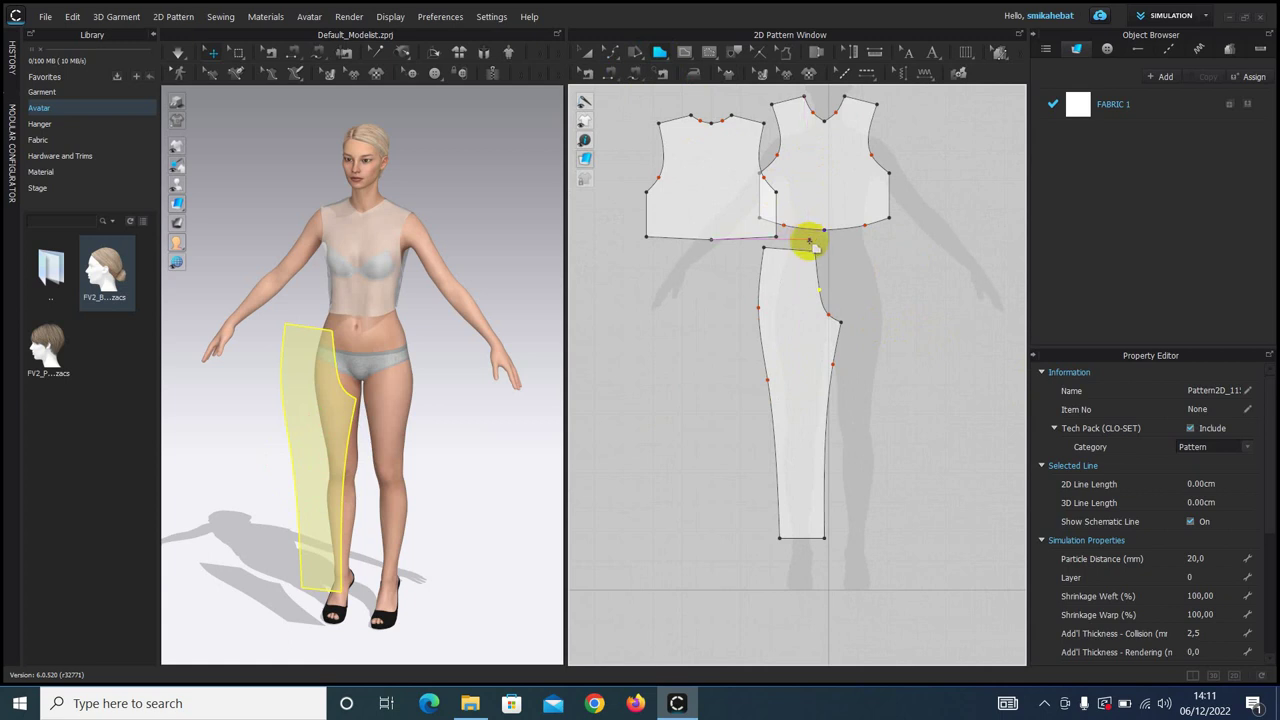
click(810, 241)
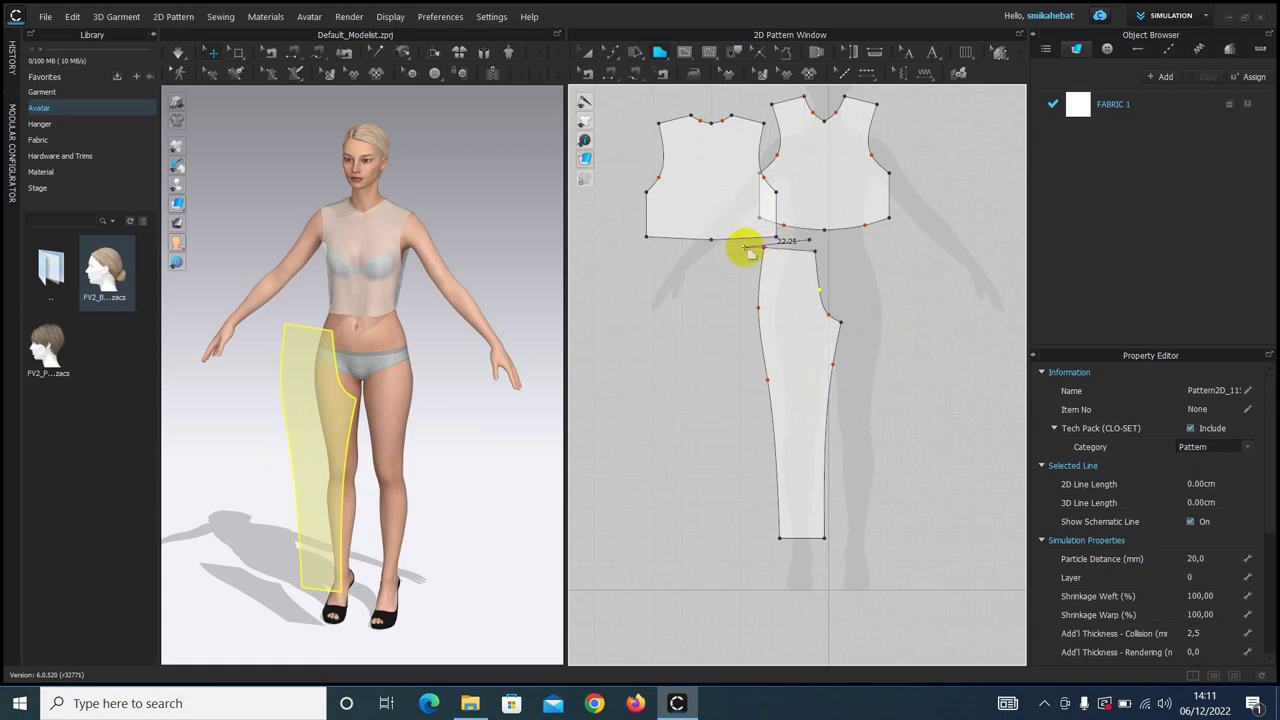
click(745, 247)
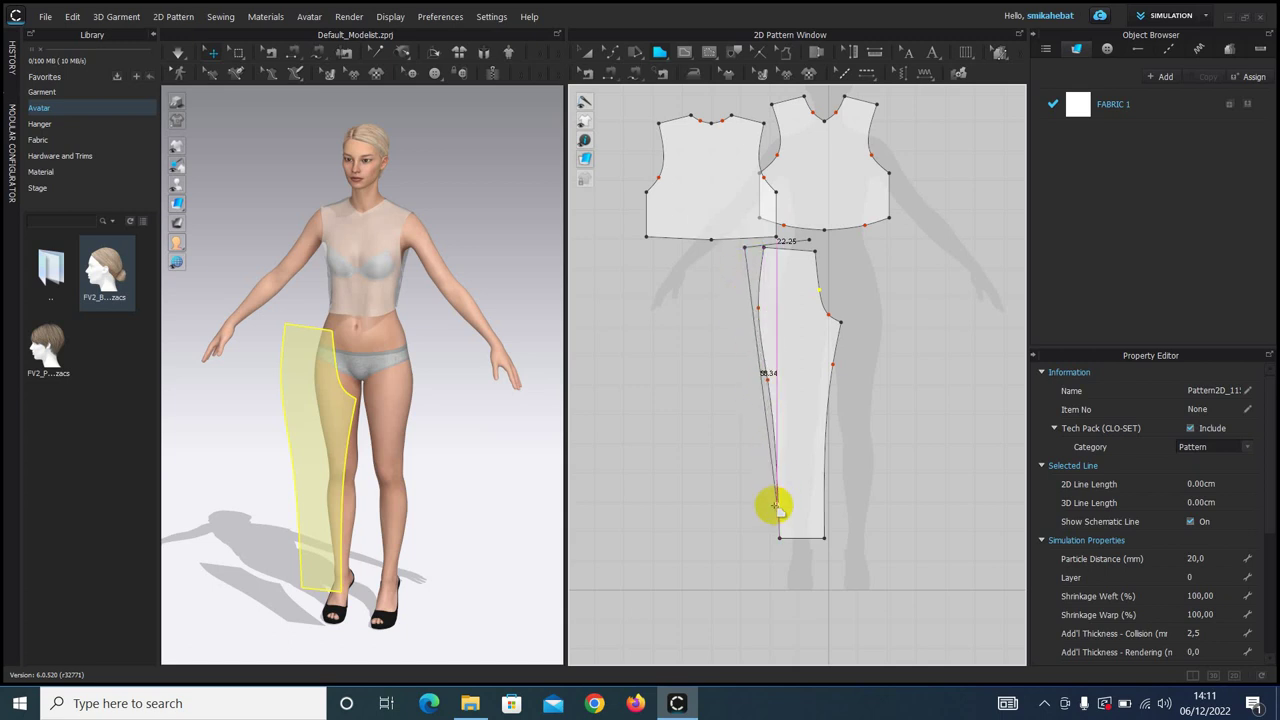
click(779, 538)
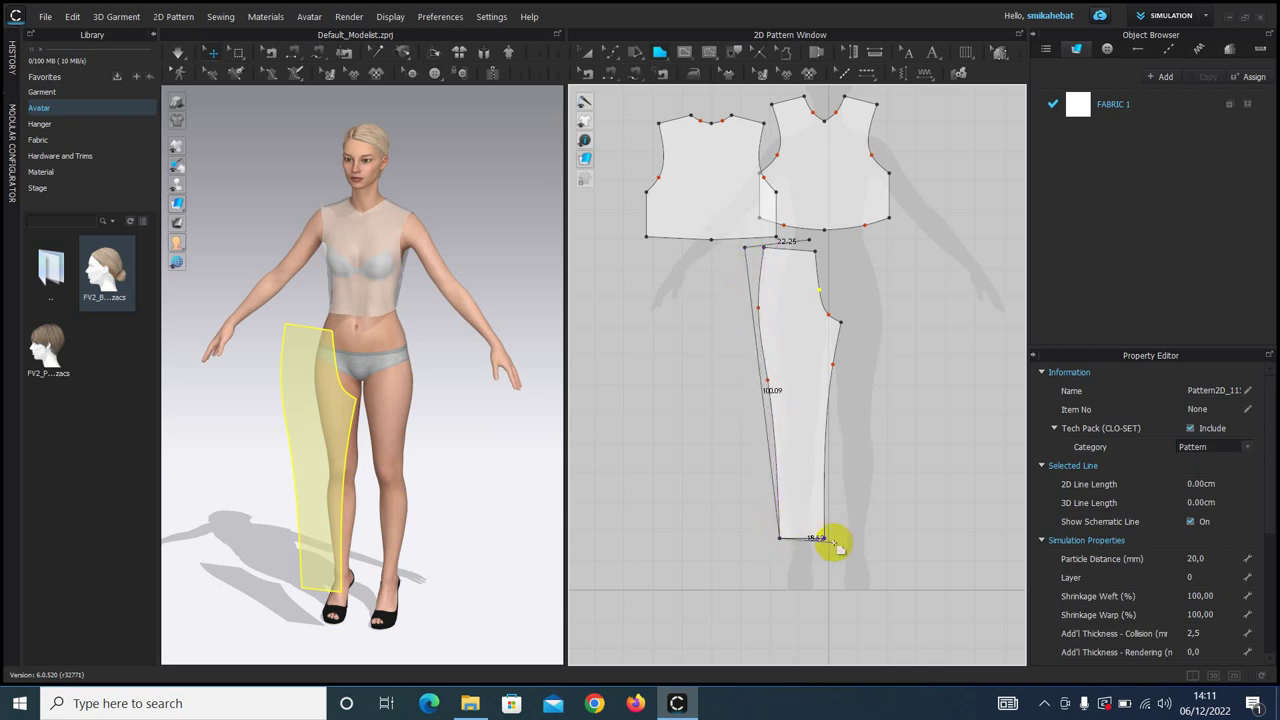
click(840, 539)
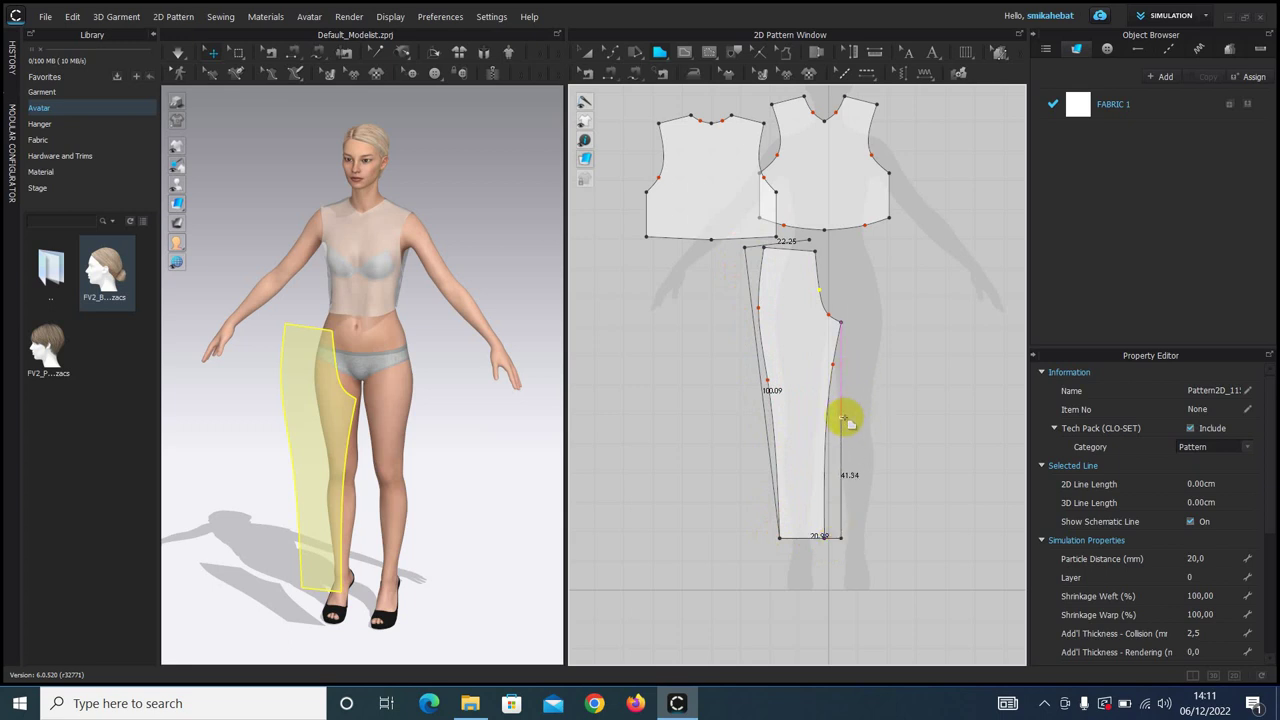
click(869, 332)
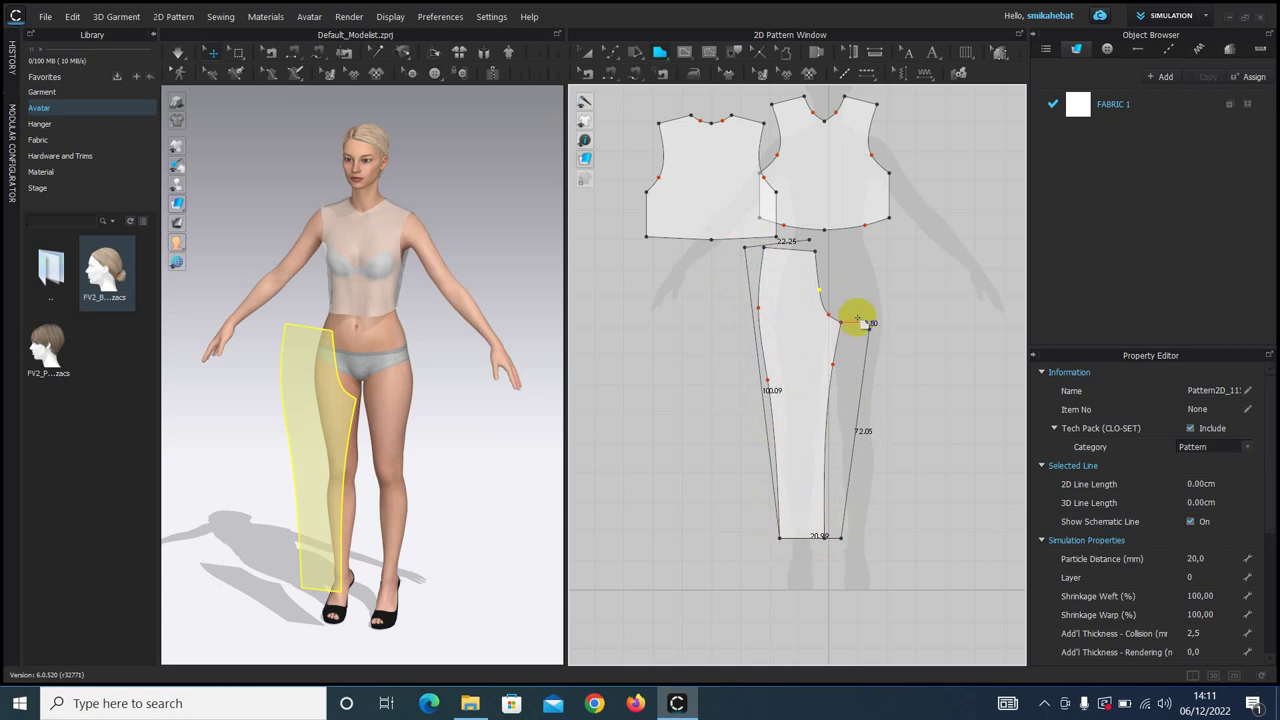
click(818, 239)
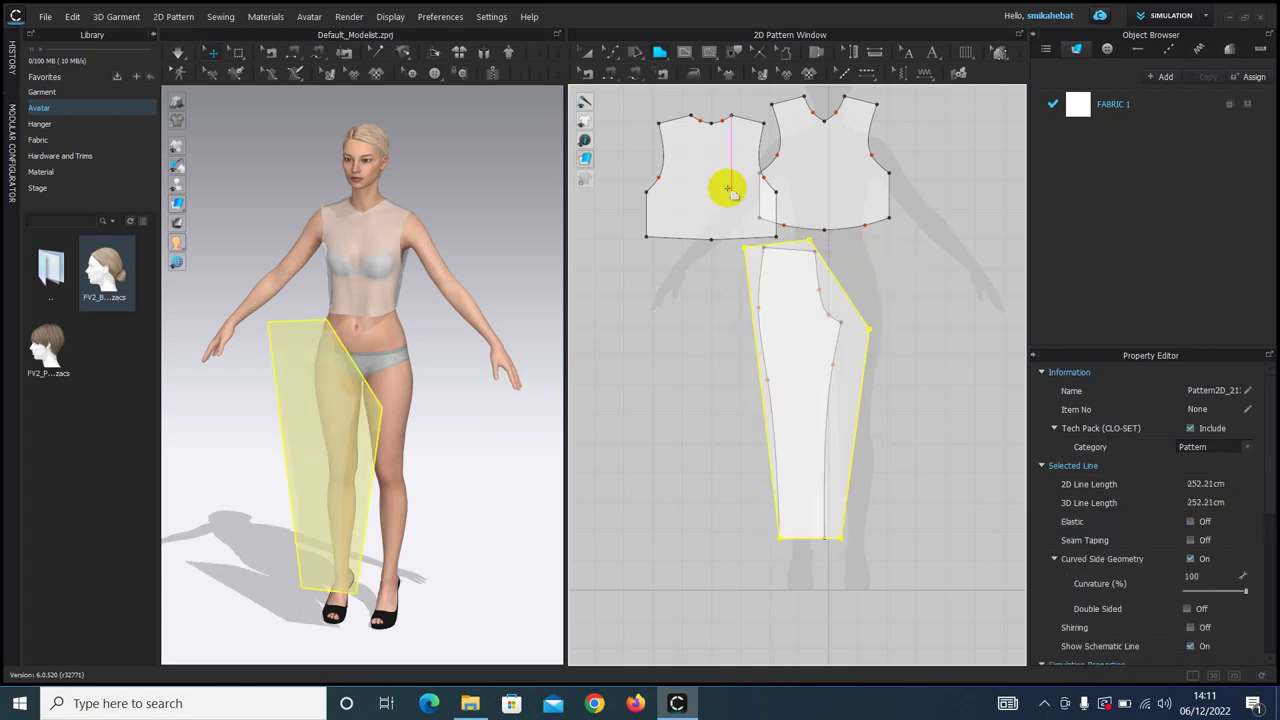
- Curve the back leg piece's slanted crotch edge inward with two curve points
click(611, 52)
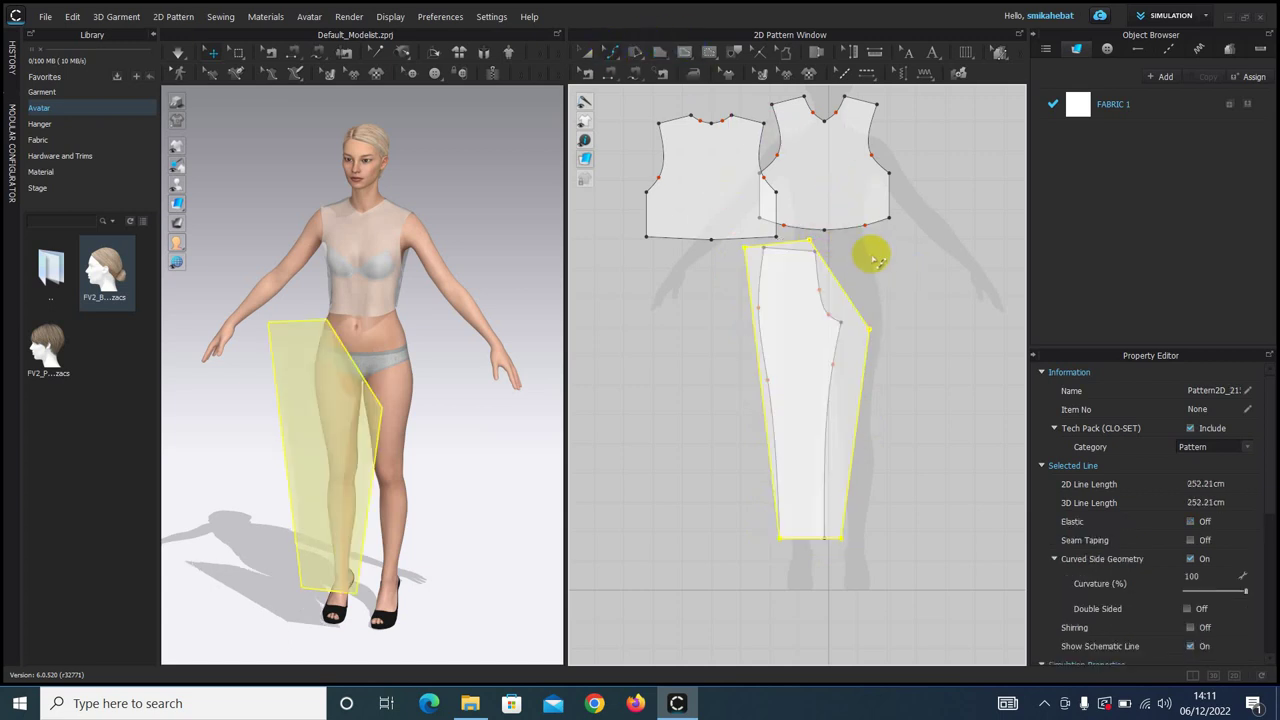
click(852, 315)
drag(852, 315, 838, 289)
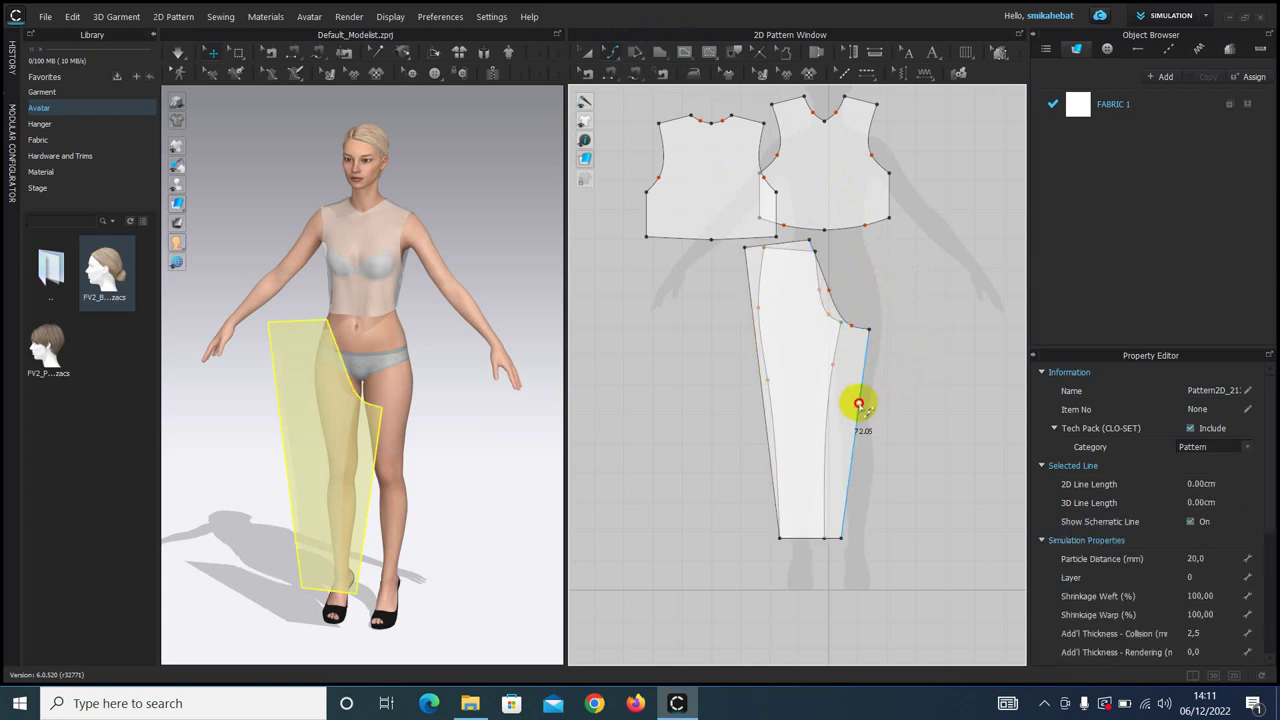
- Curve the back leg piece's inseam inward to about 72.4 cm and bend its outer seam slightly to about 100.1 cm
click(852, 401)
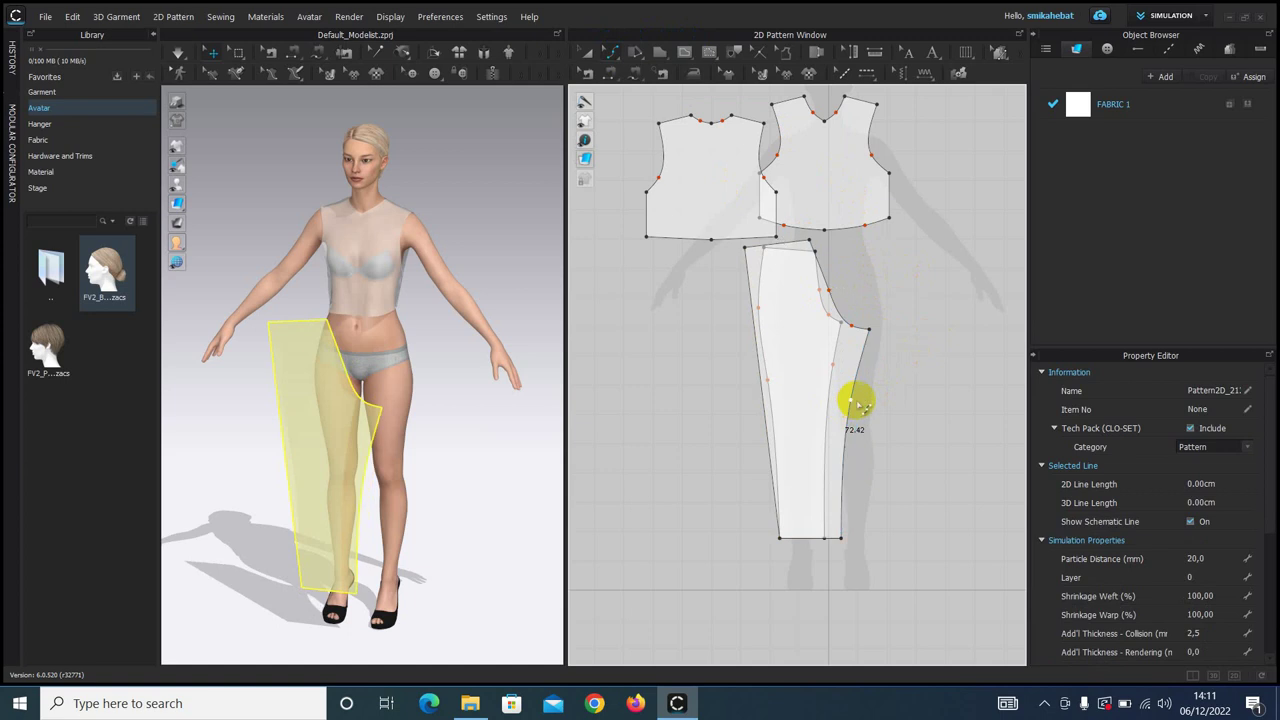
click(766, 412)
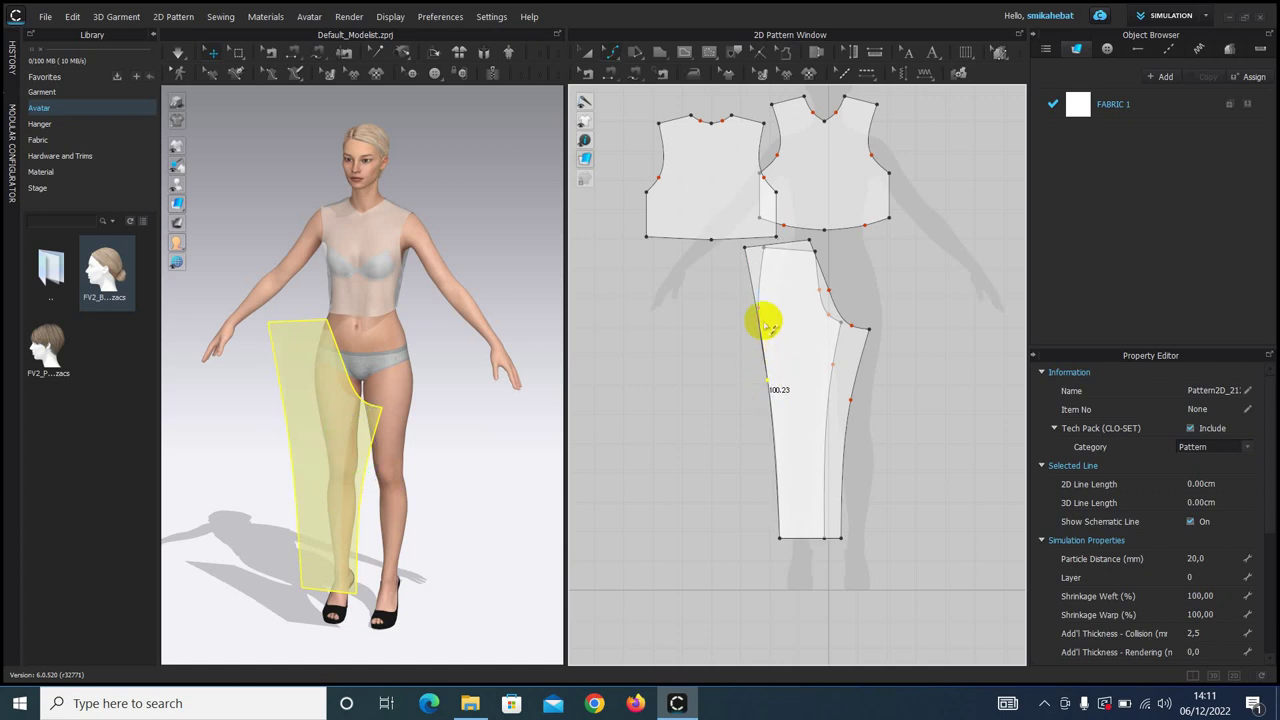
drag(767, 381, 763, 380)
key(ctrl+z)
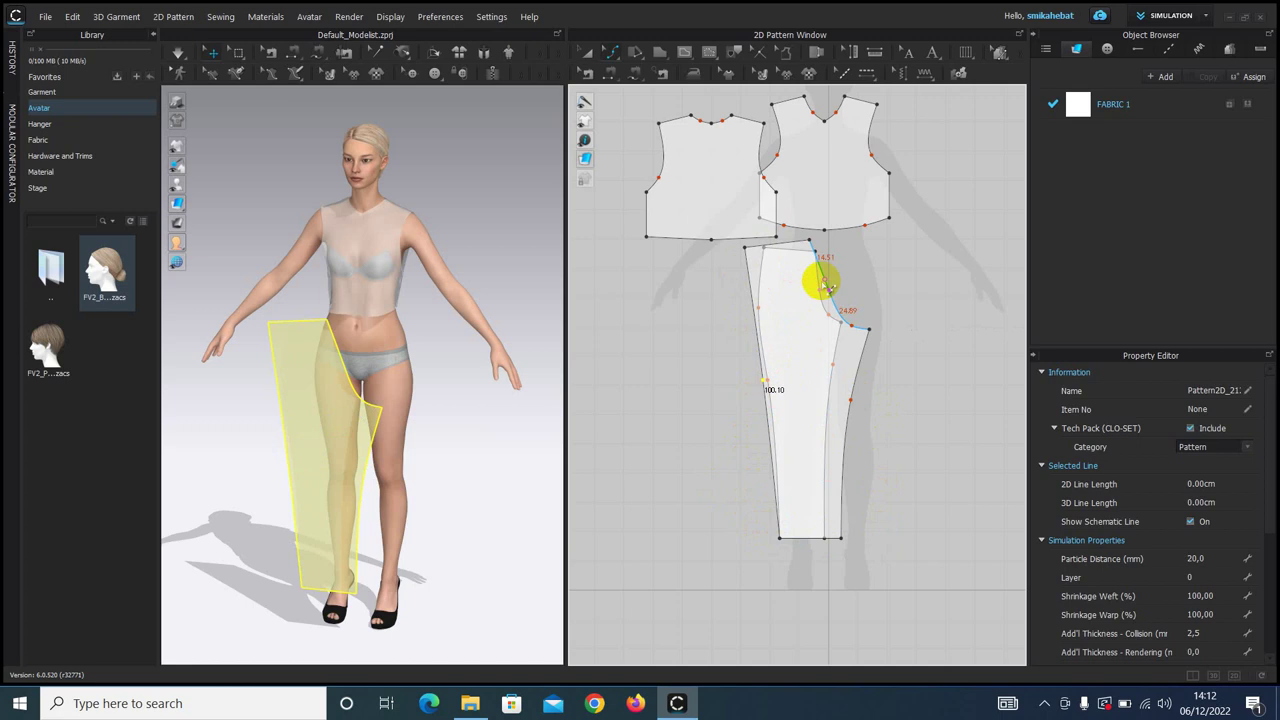
- Split the back leg piece's waistline near its middle with an added point, into segments of about 11.3 and 10.9 cm
click(621, 79)
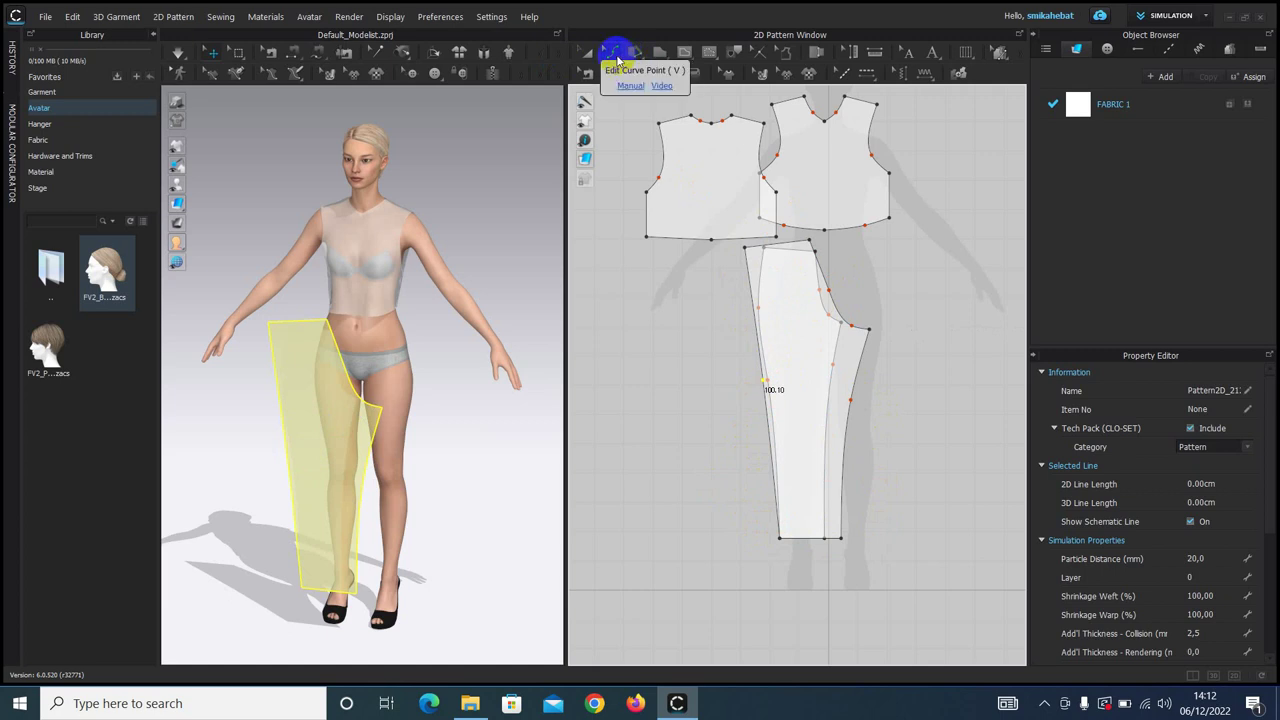
click(615, 56)
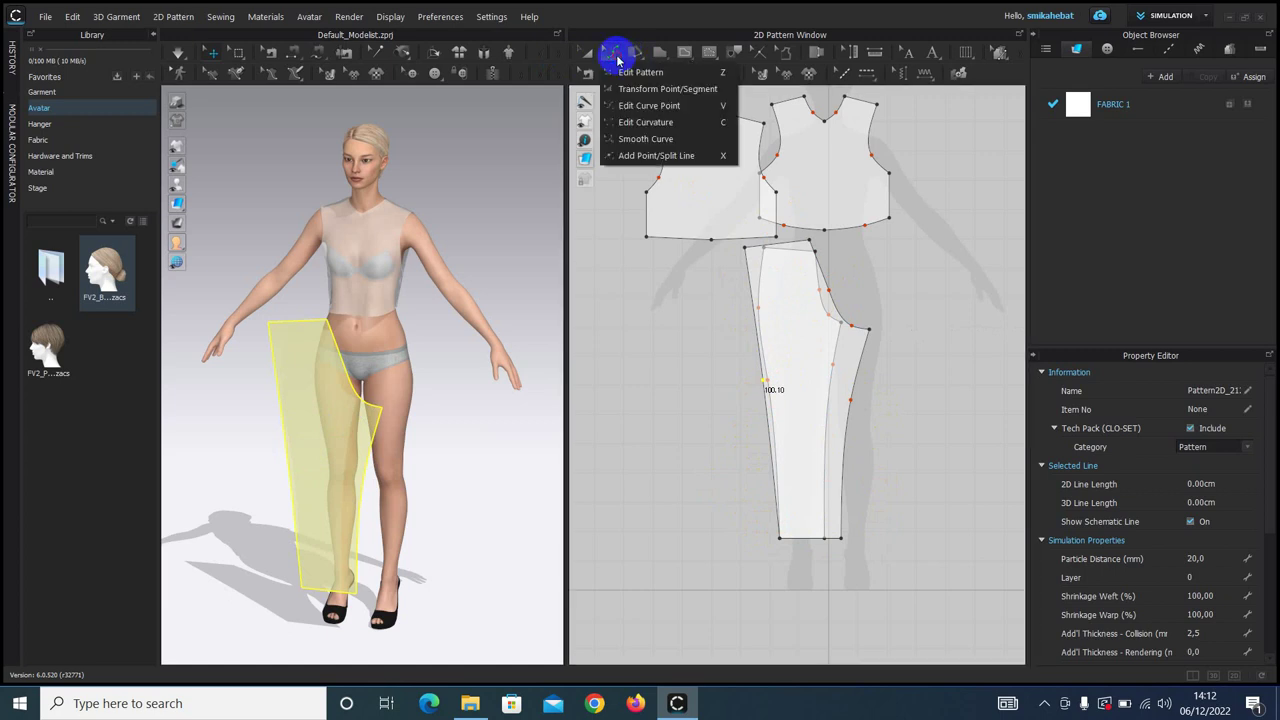
click(633, 156)
scroll(777, 240, up, 3)
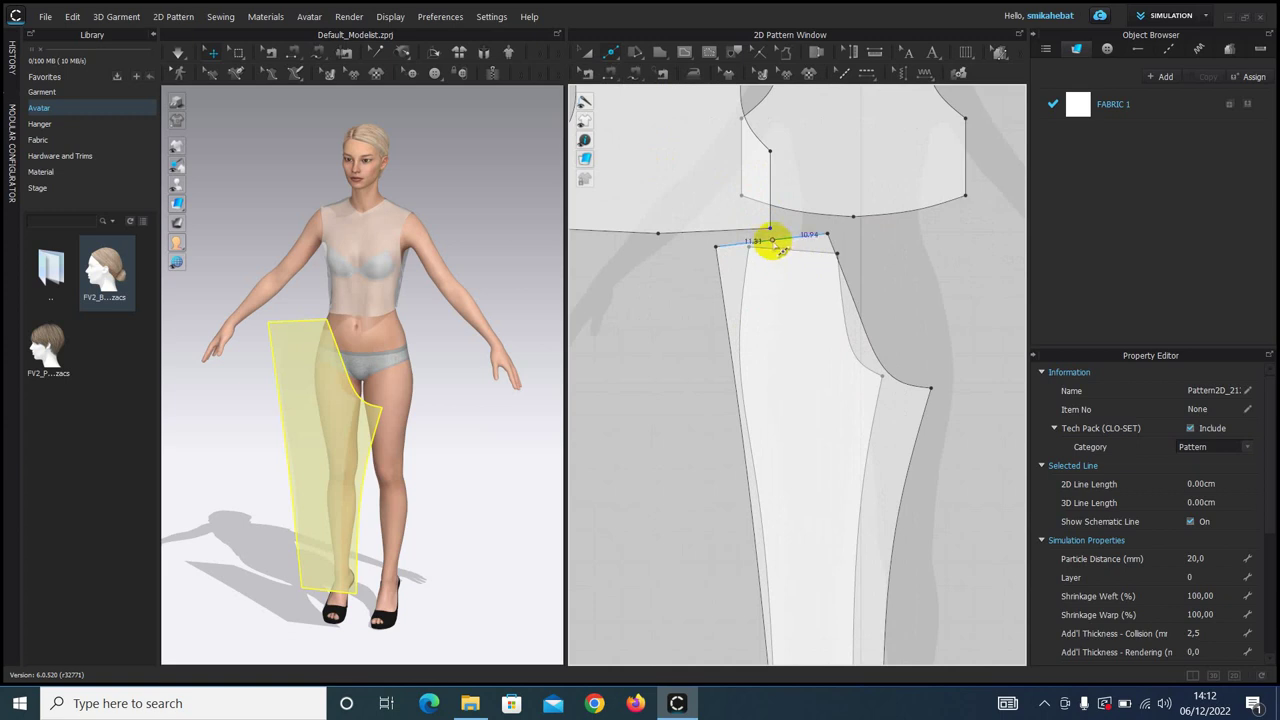
click(773, 241)
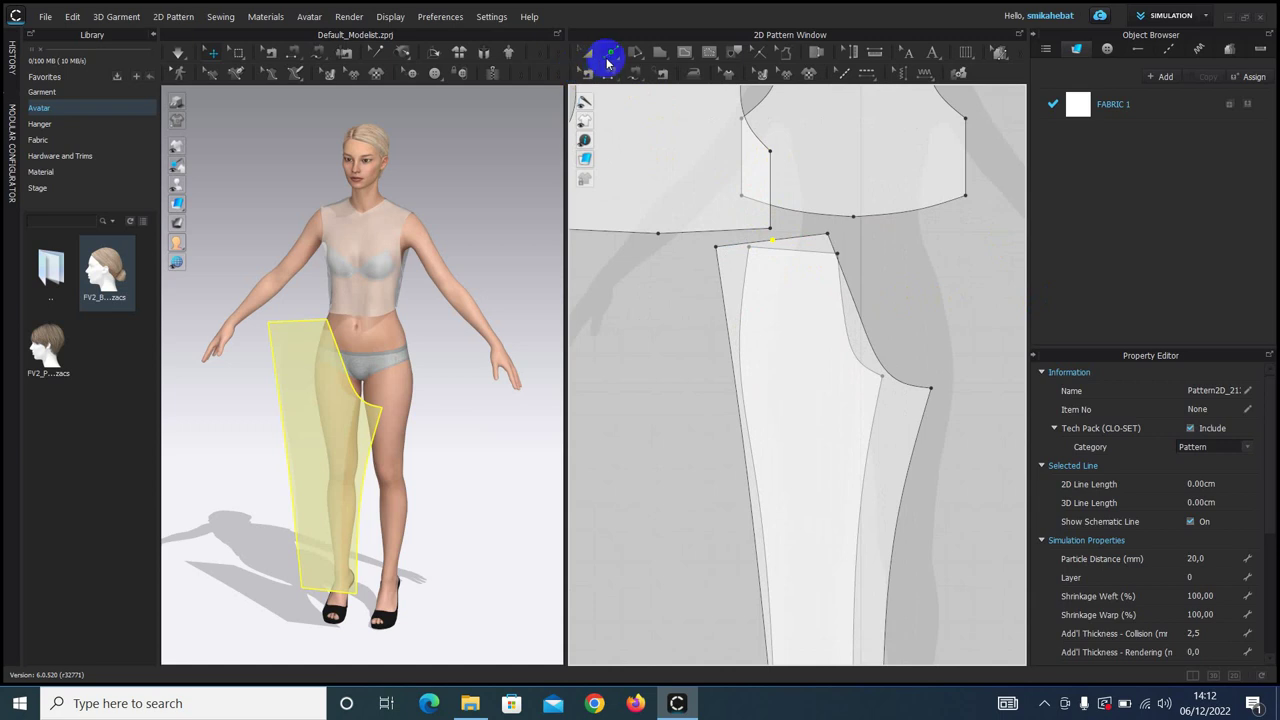
- Add a dart at the back waistline's new point, with total width 3 cm, dart arm width 1.5 cm and length 12 cm
click(610, 55)
click(623, 77)
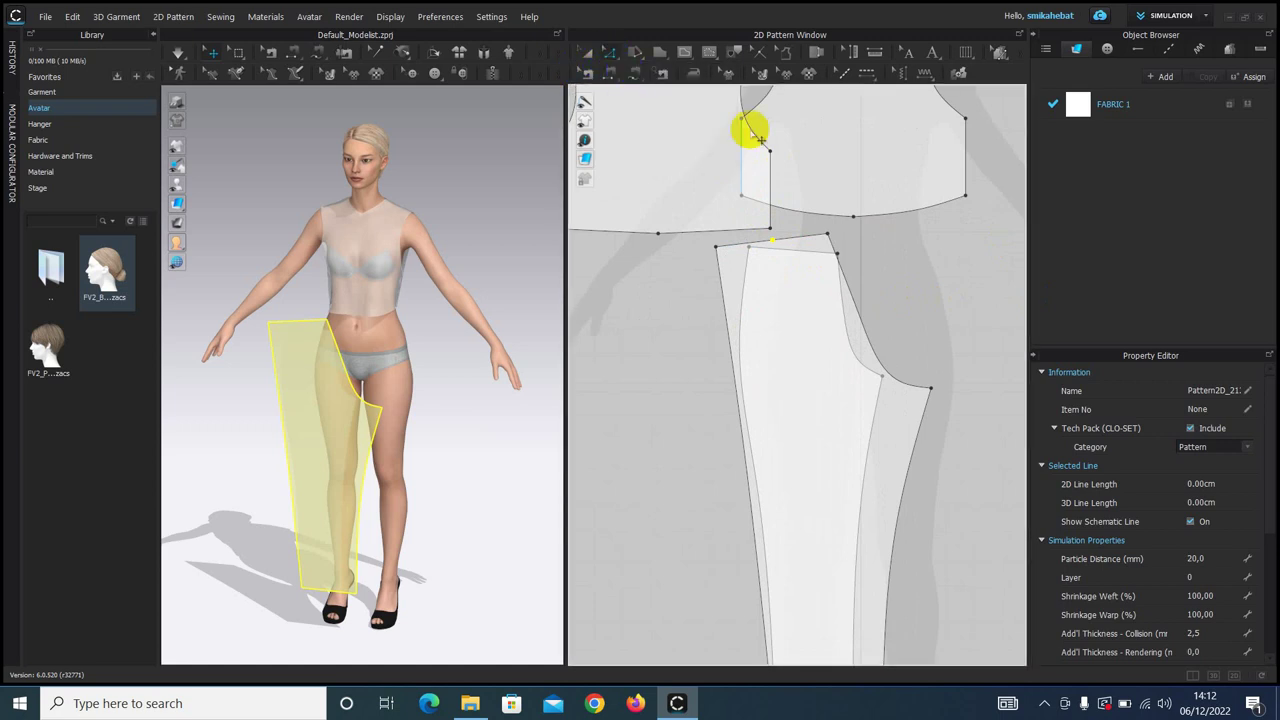
right_click(773, 242)
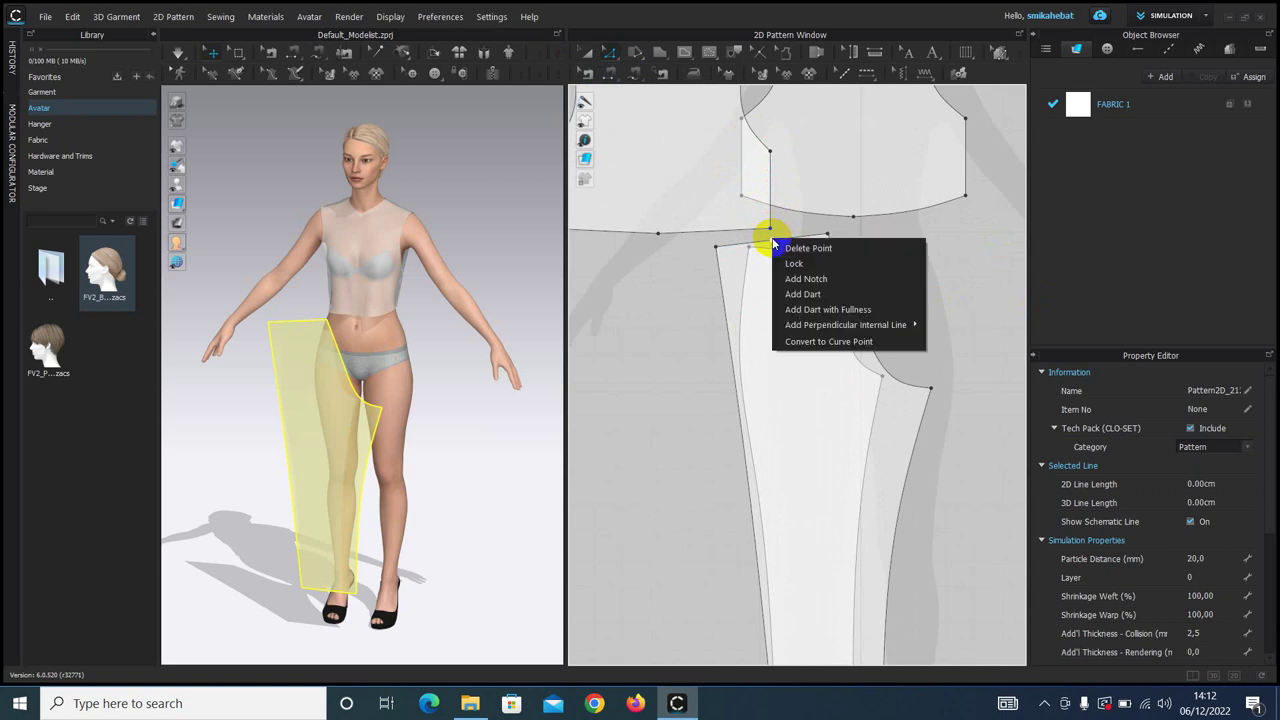
click(800, 294)
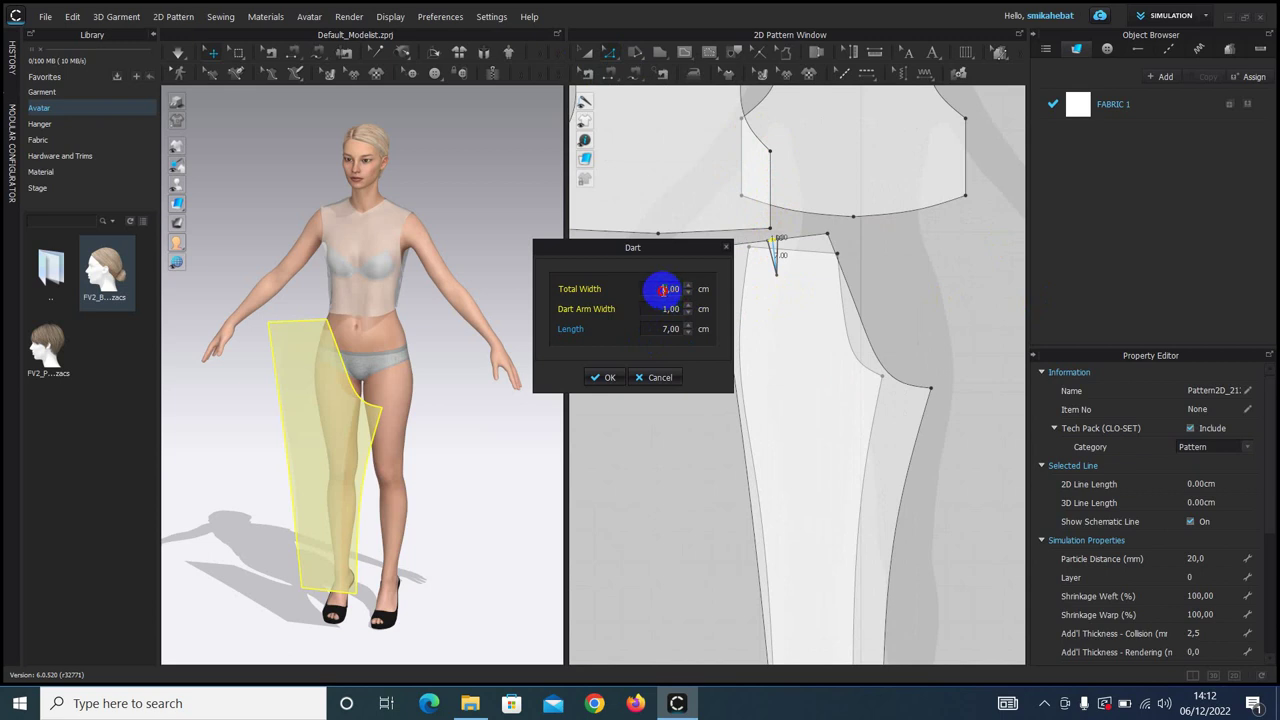
text(3)
click(670, 310)
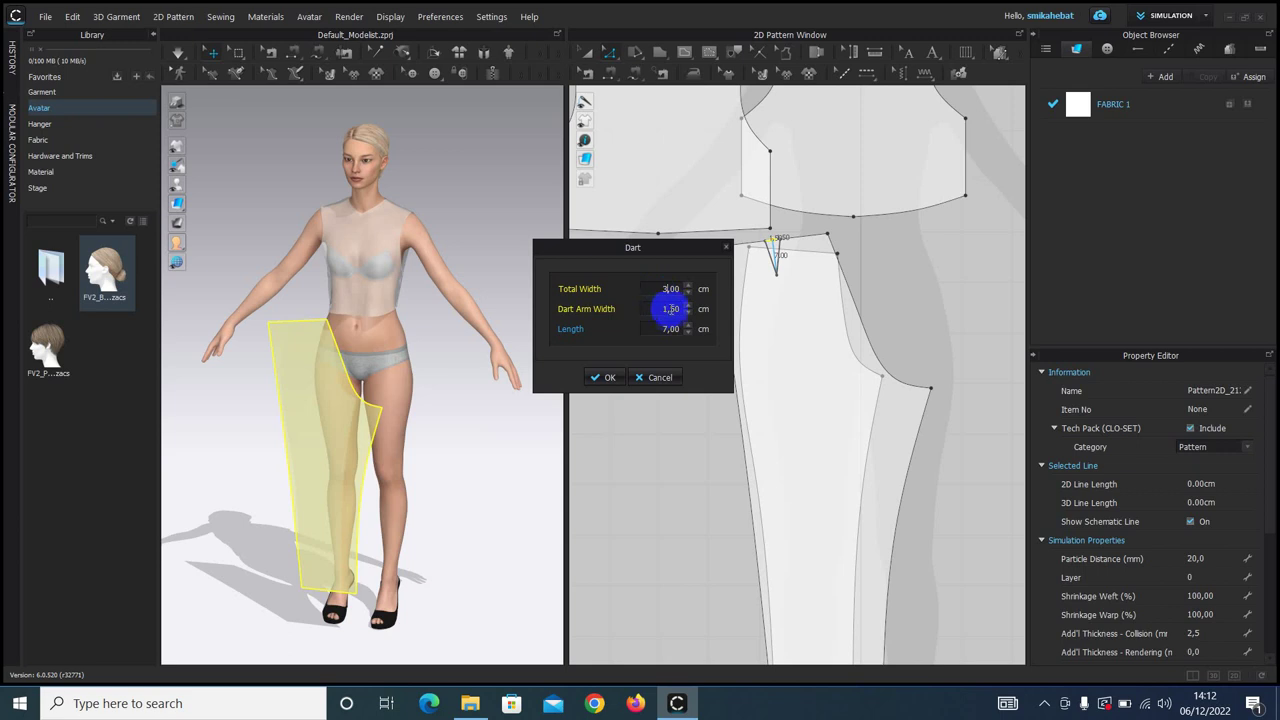
click(670, 330)
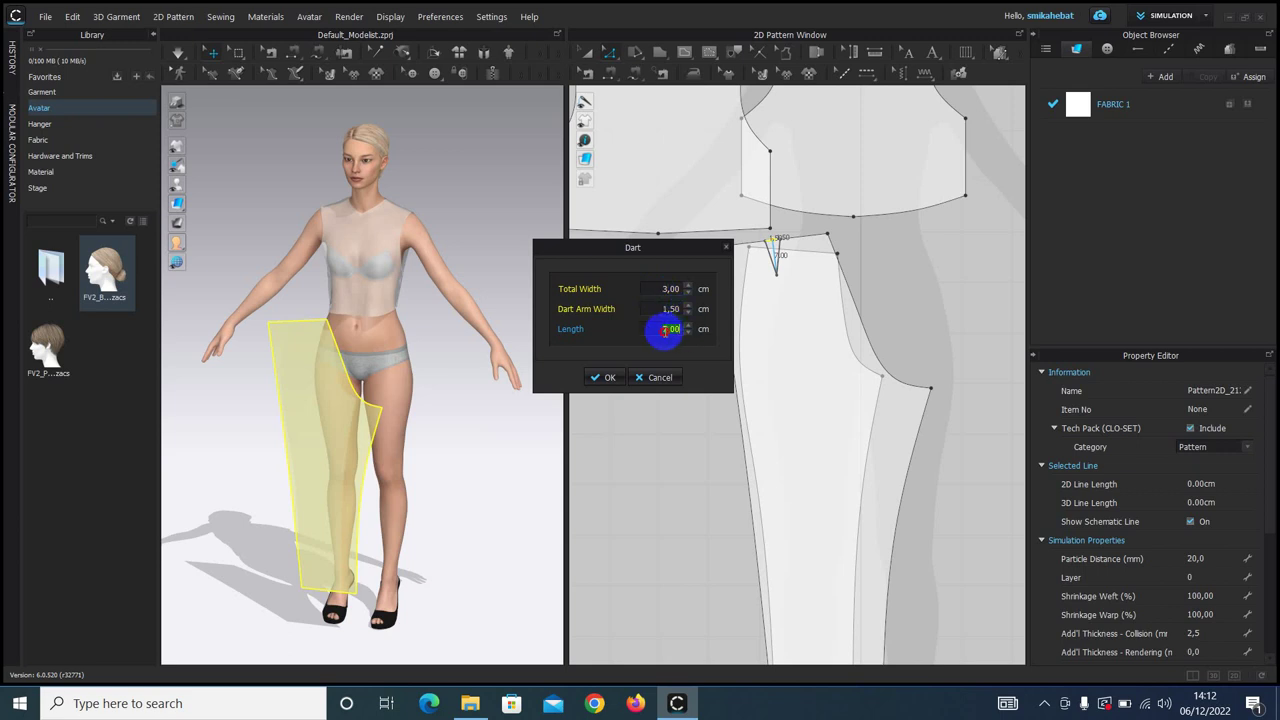
text(12)
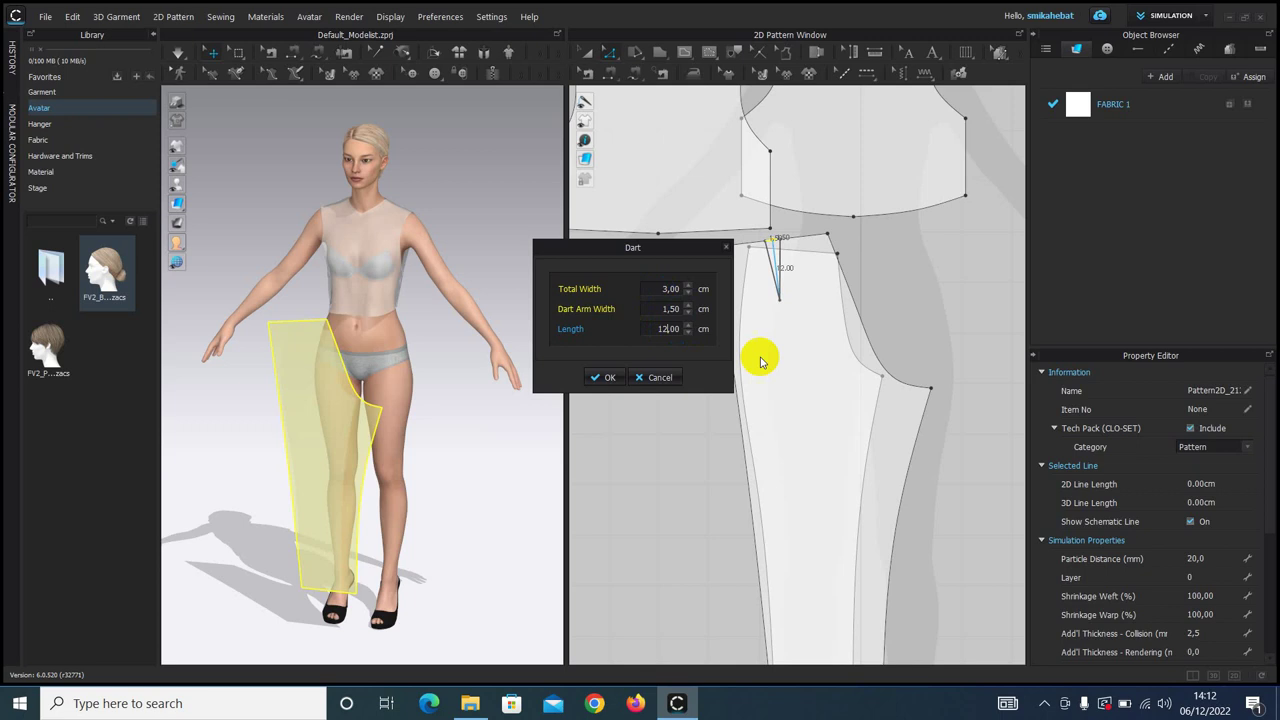
click(609, 378)
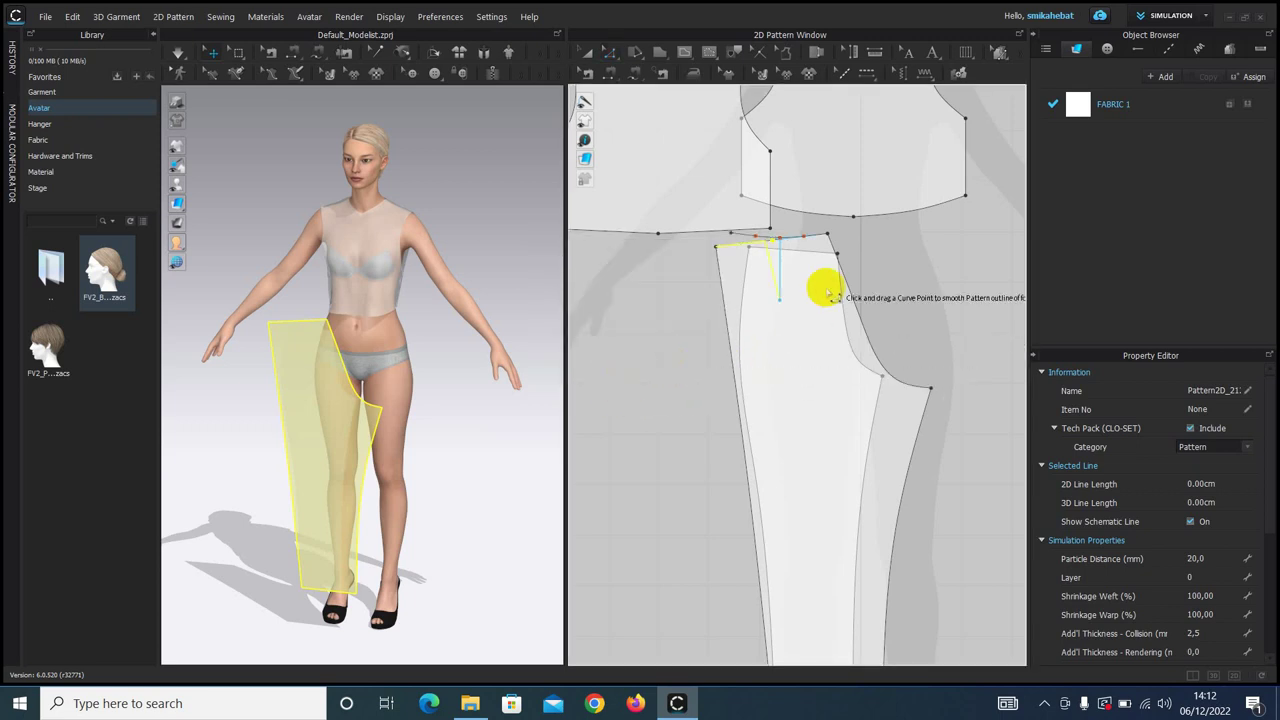
click(830, 293)
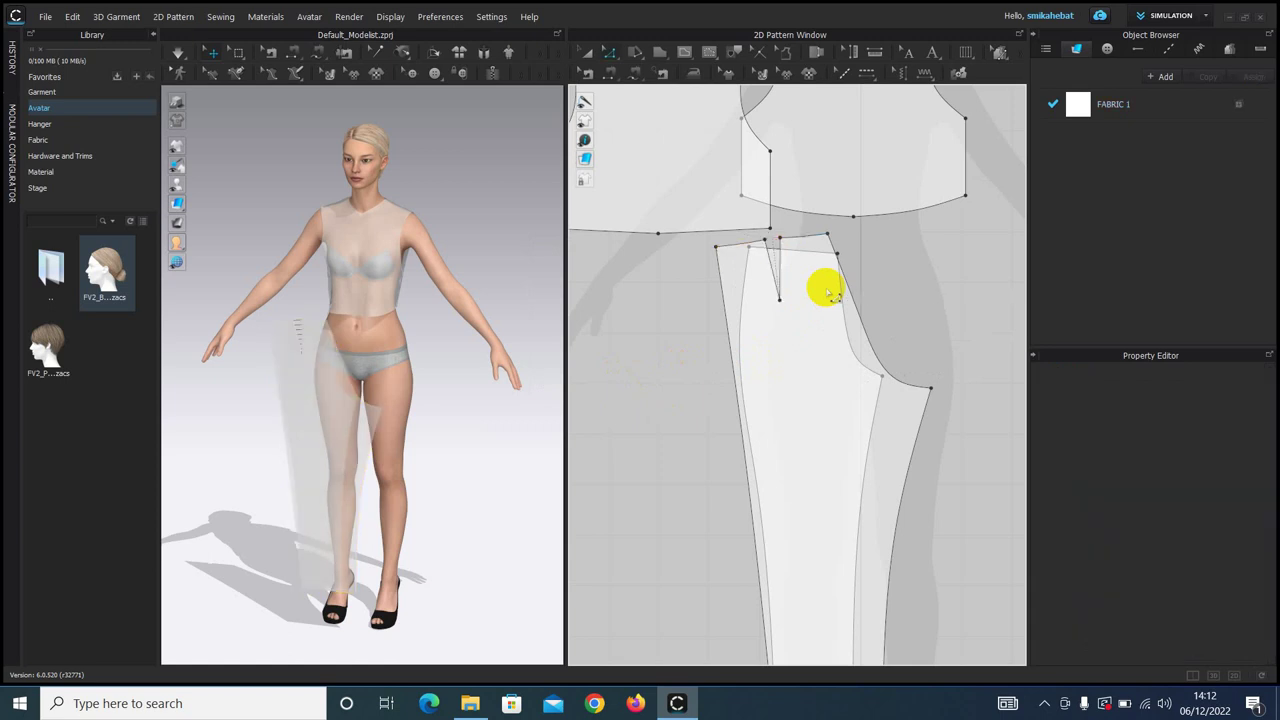
click(778, 257)
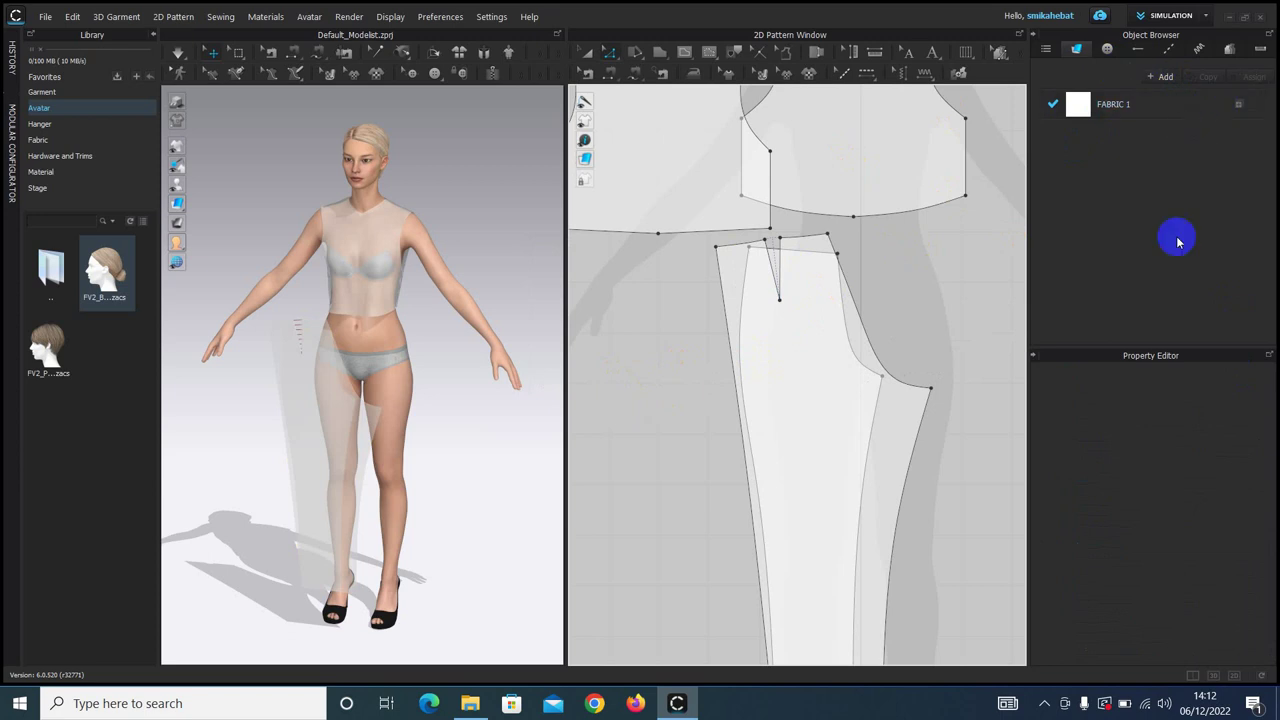
- Set the opacity of FABRIC 1 to 100
click(1078, 104)
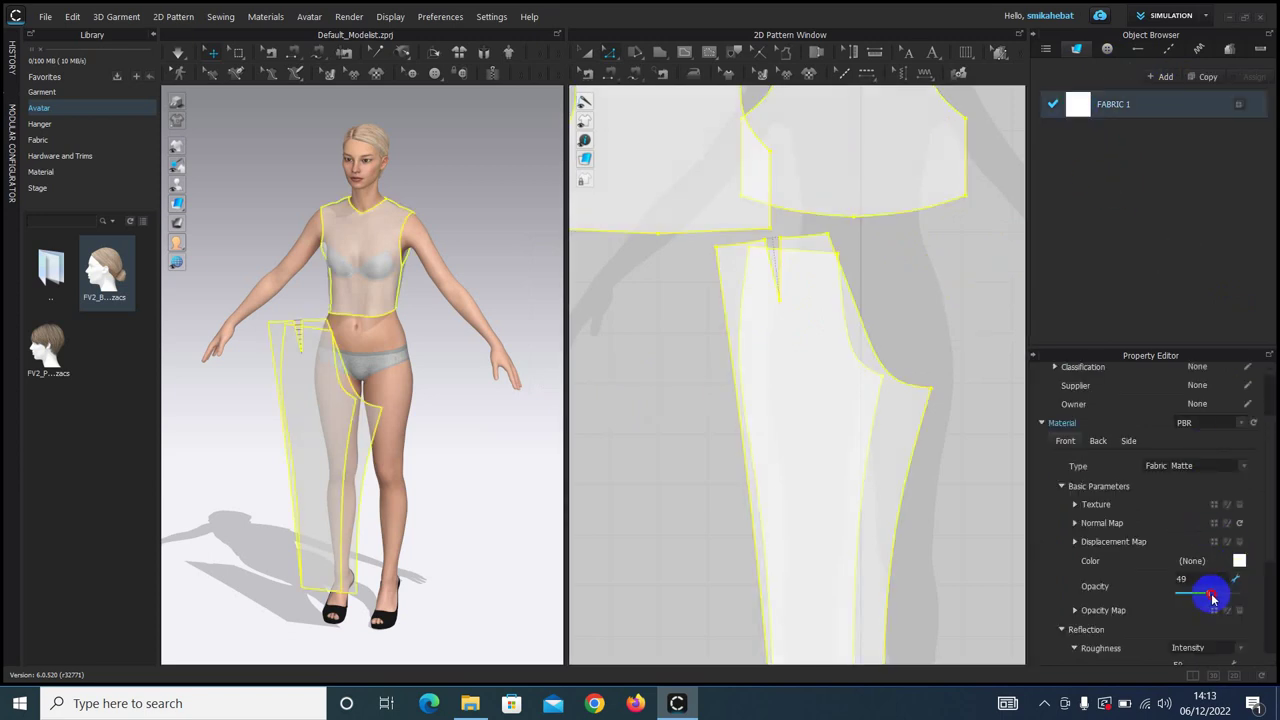
drag(1210, 596, 1237, 594)
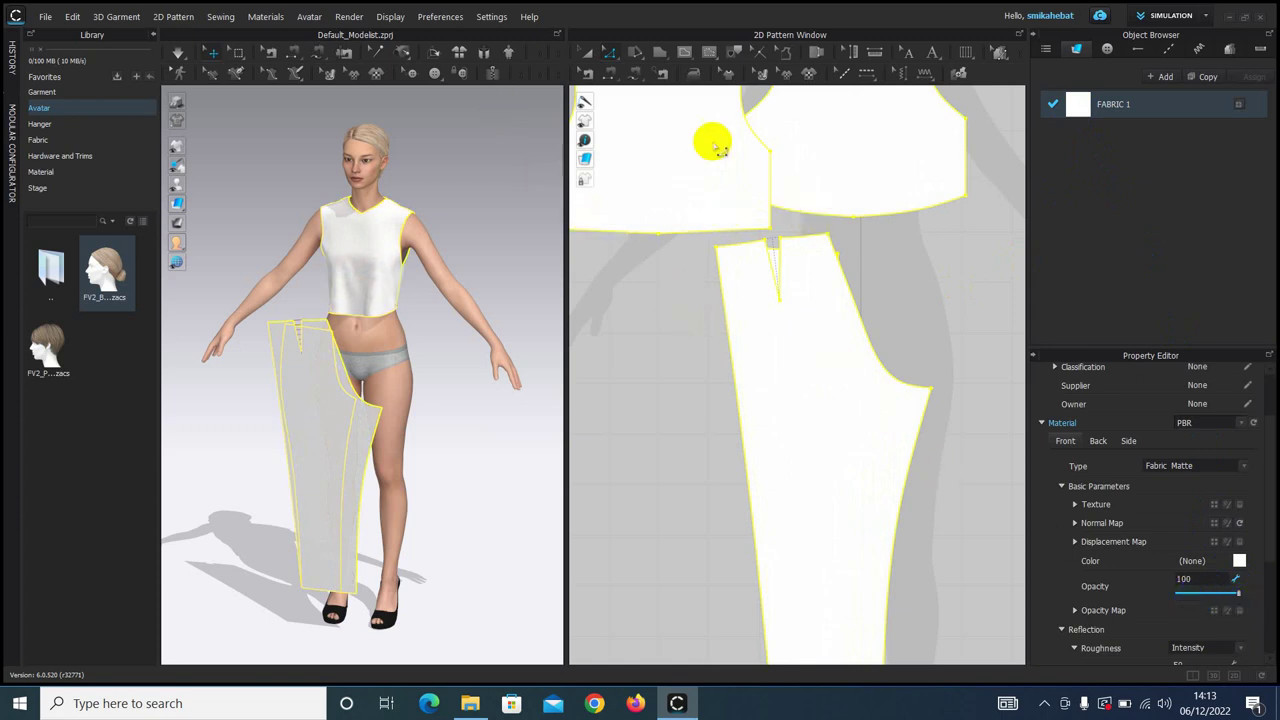
- Move the back leg piece off the front leg piece so the two lie side by side below the bodice
scroll(857, 386, down, 3)
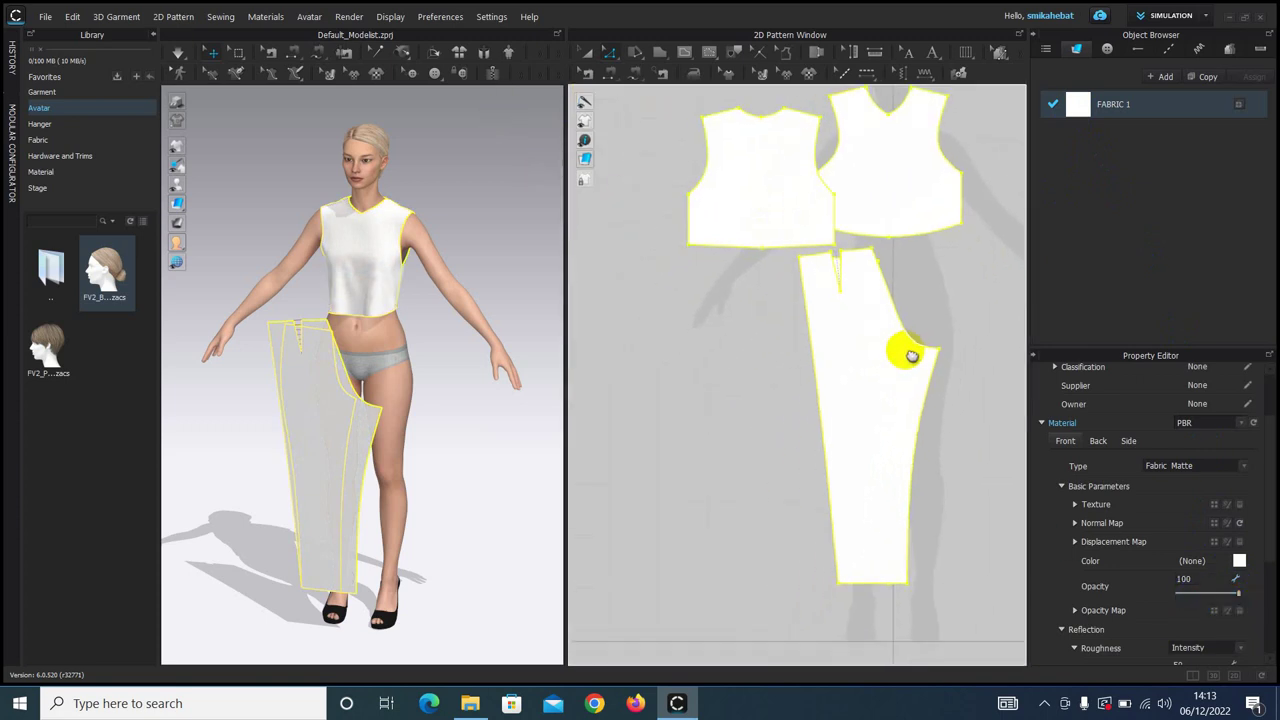
click(584, 52)
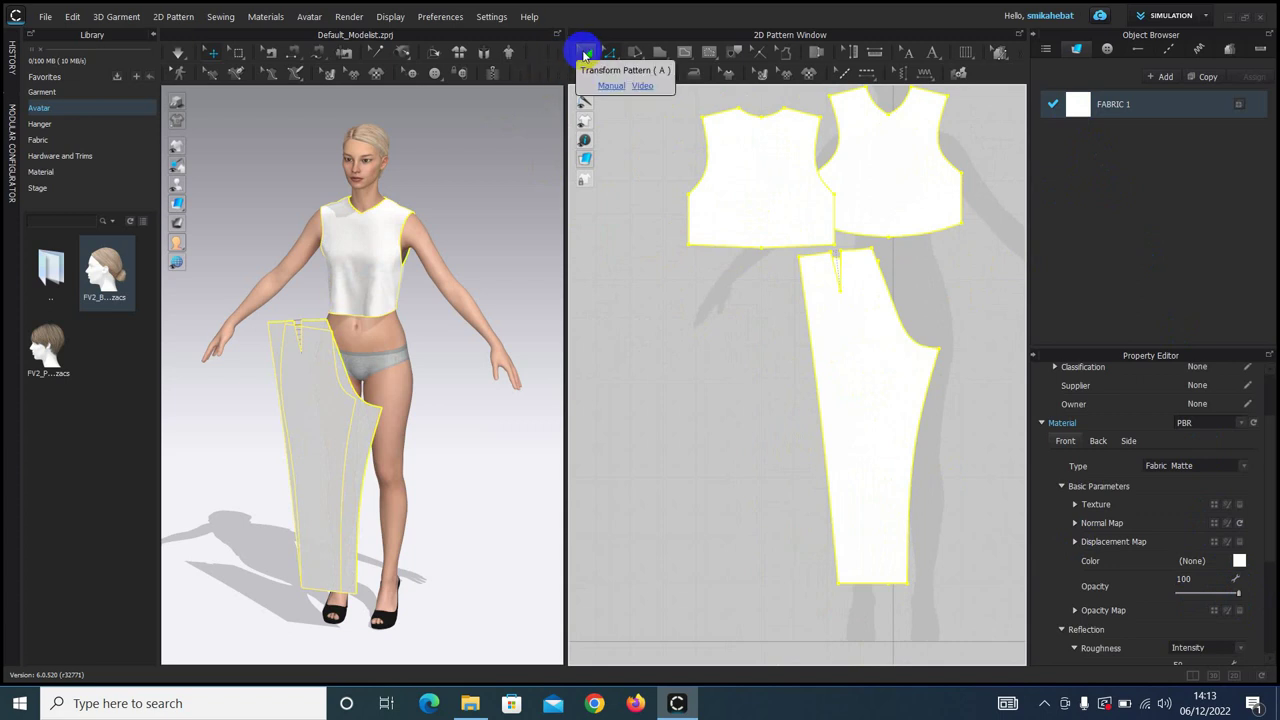
drag(851, 337, 703, 331)
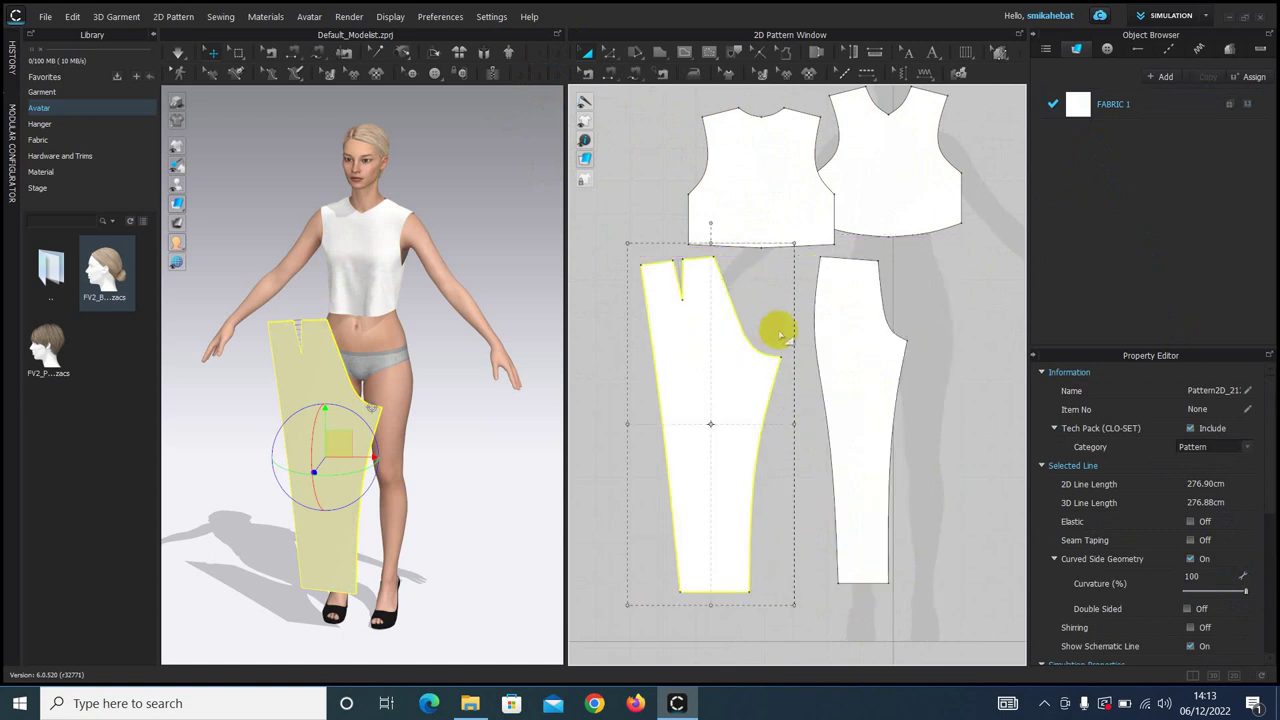
- Clone the front leg piece as a Symmetric Pattern (with Sewing) and place the mirrored copy beside it, crotch edges facing
click(883, 371)
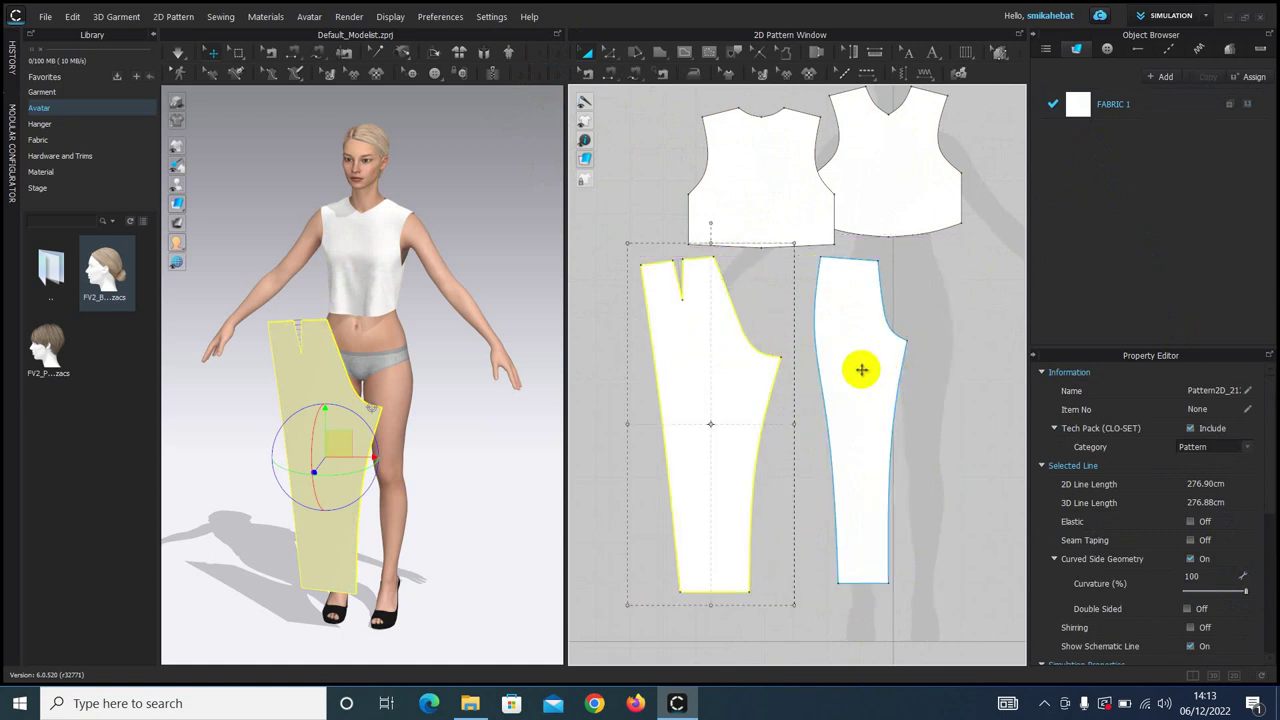
right_click(860, 372)
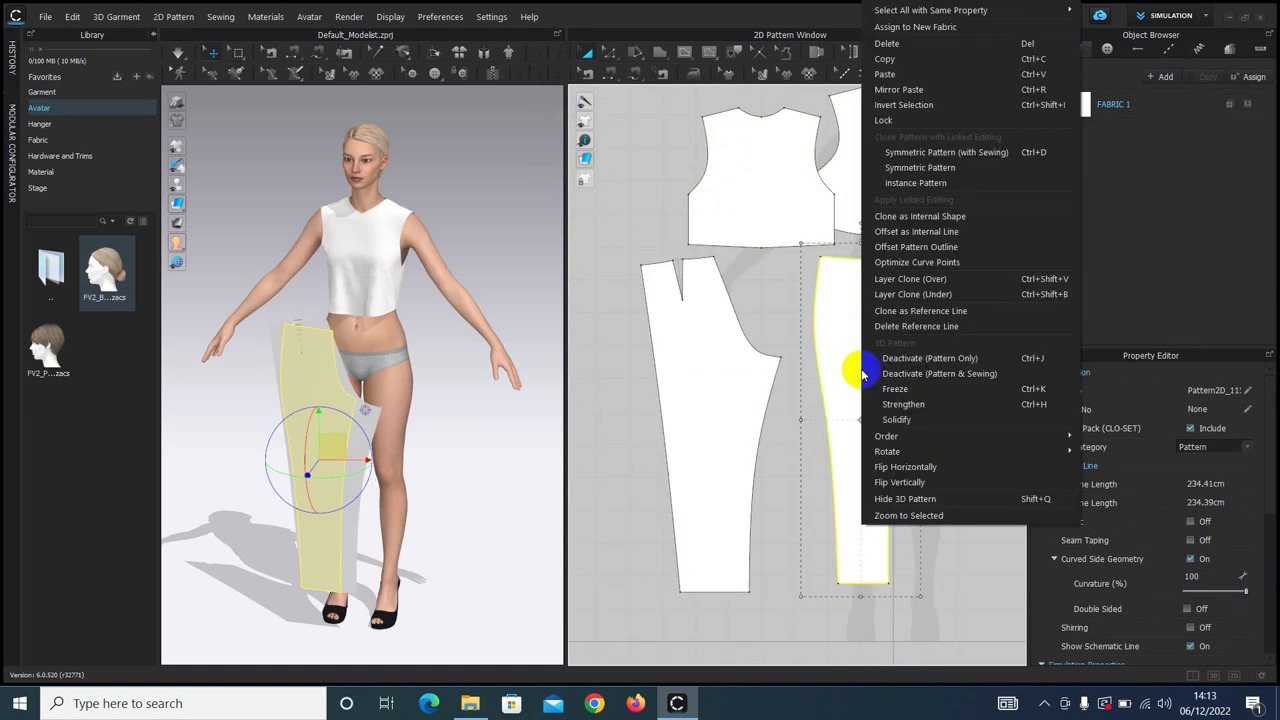
click(911, 153)
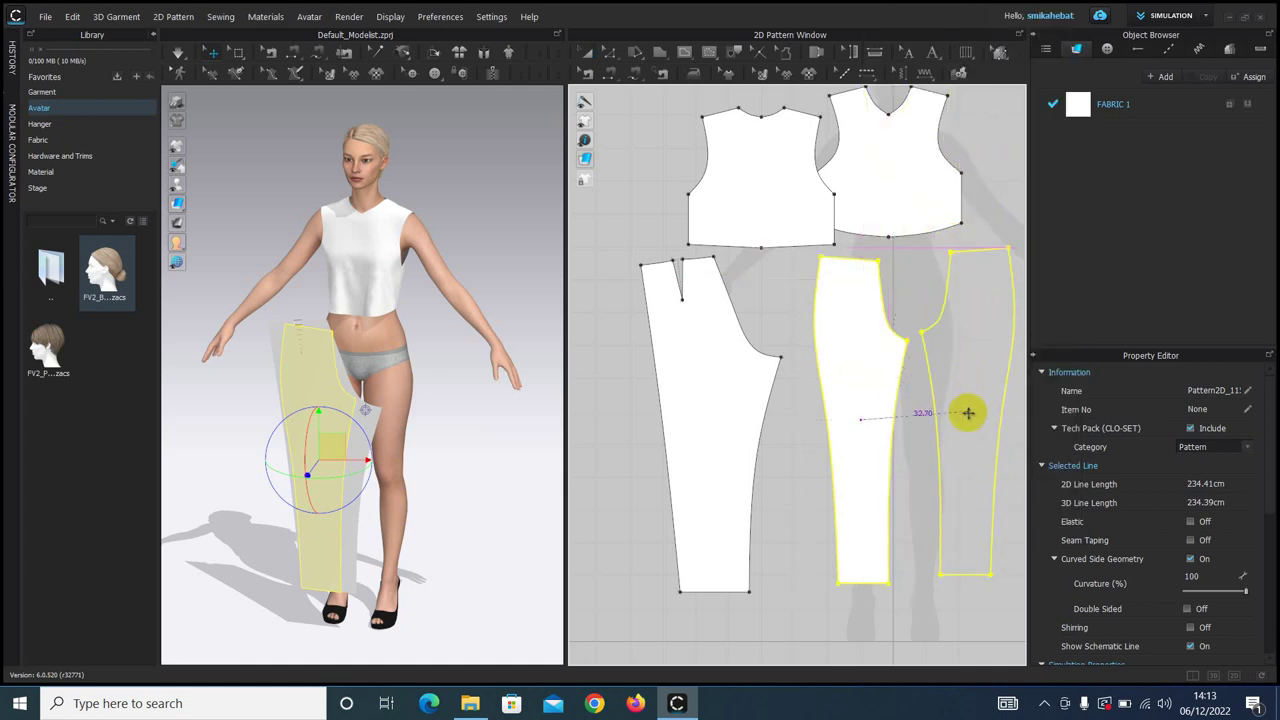
click(967, 418)
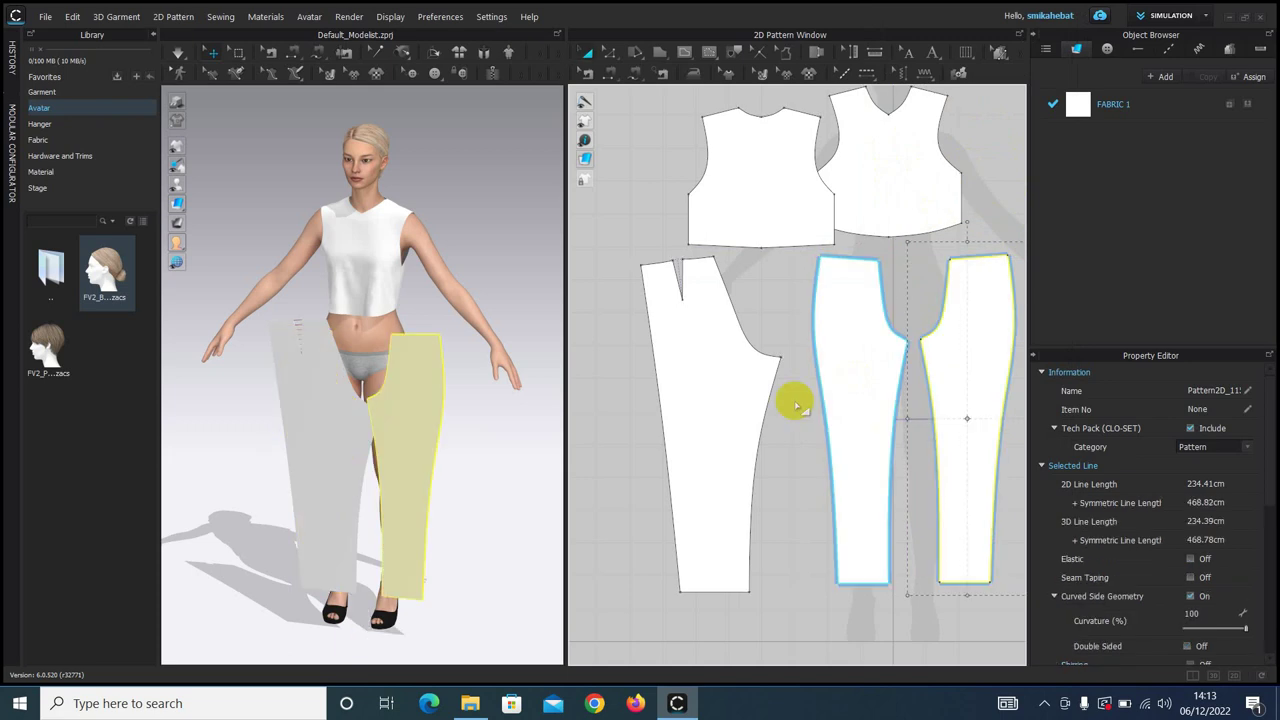
- Clone the back leg piece as a Symmetric Pattern (with Sewing) and place the mirrored copy beyond the mirrored front piece
right_click(720, 366)
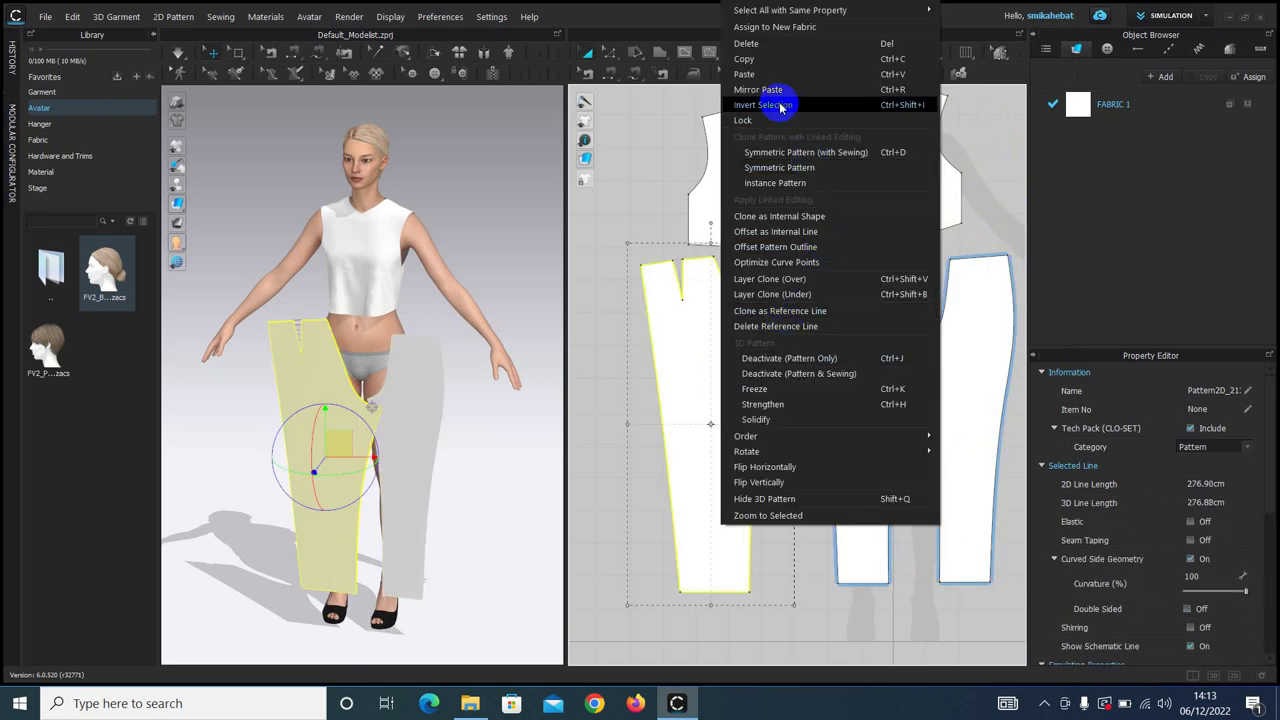
click(765, 155)
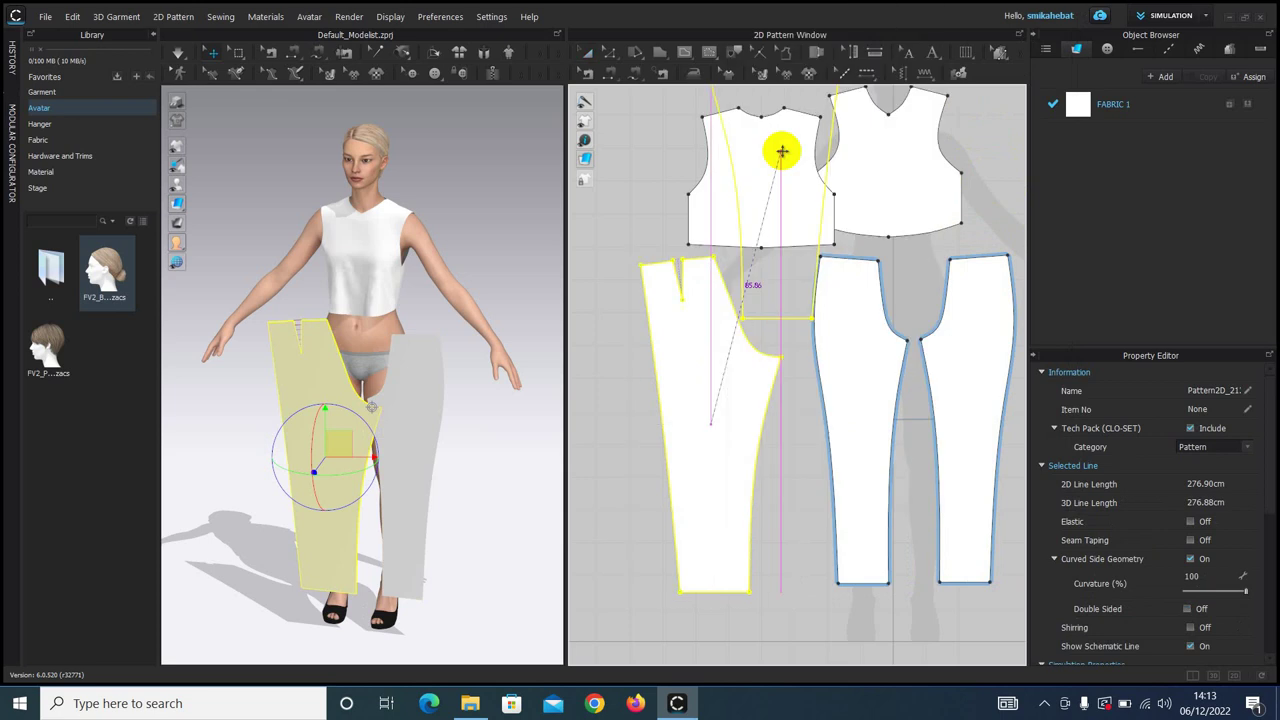
scroll(826, 334, up, 2)
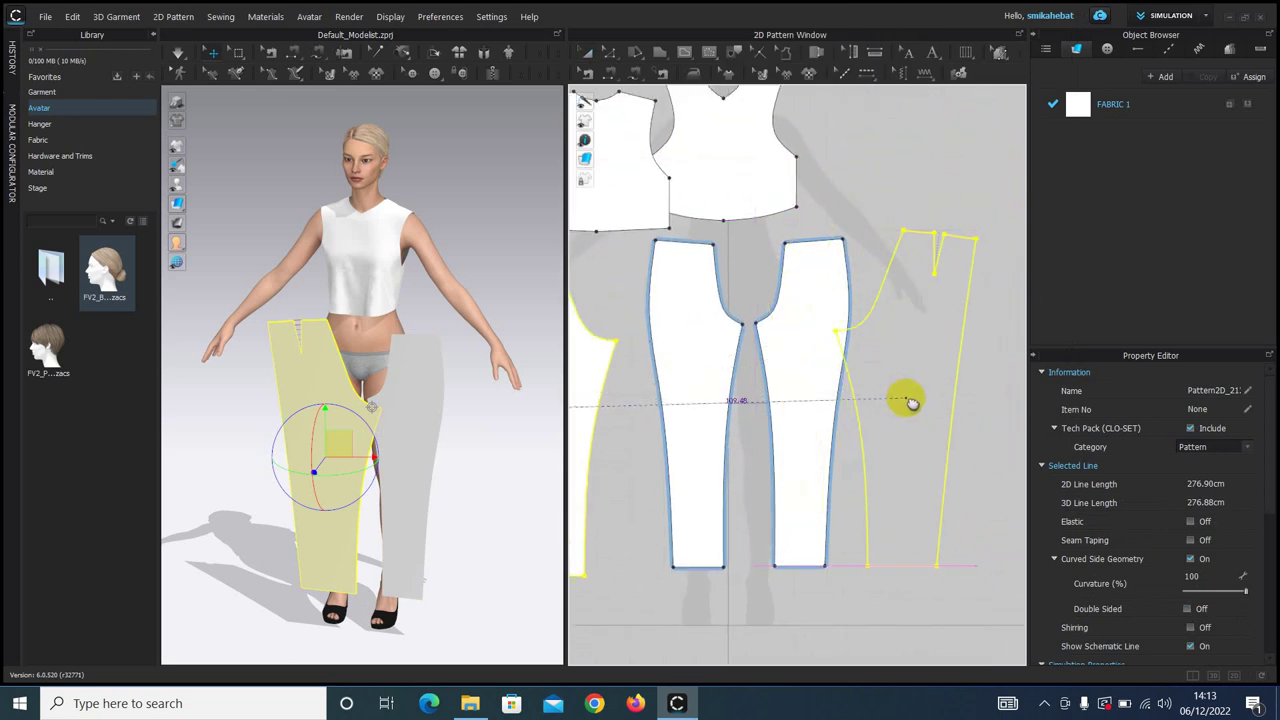
click(928, 405)
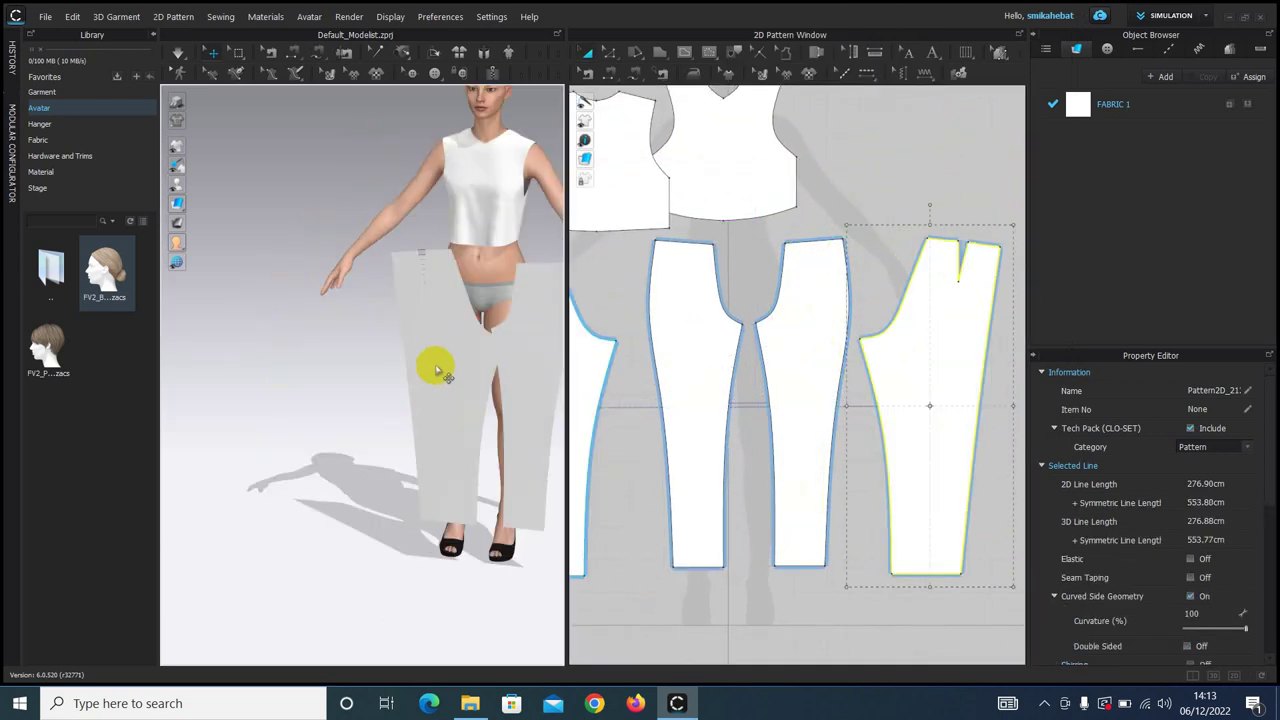
- Move the back leg pieces outward in the 3D view, clear of the front leg pieces
click(432, 372)
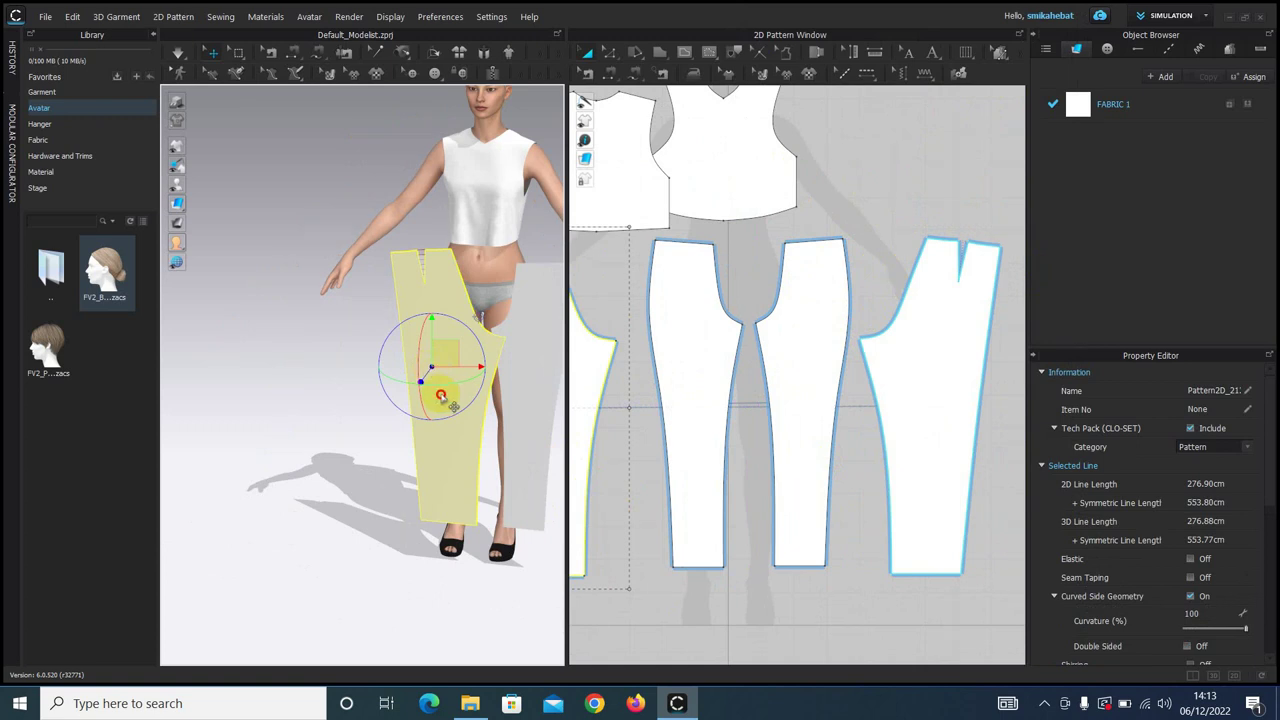
drag(440, 398, 320, 400)
right_drag(510, 415, 263, 380)
click(523, 409)
drag(523, 409, 383, 393)
right_drag(401, 497, 540, 451)
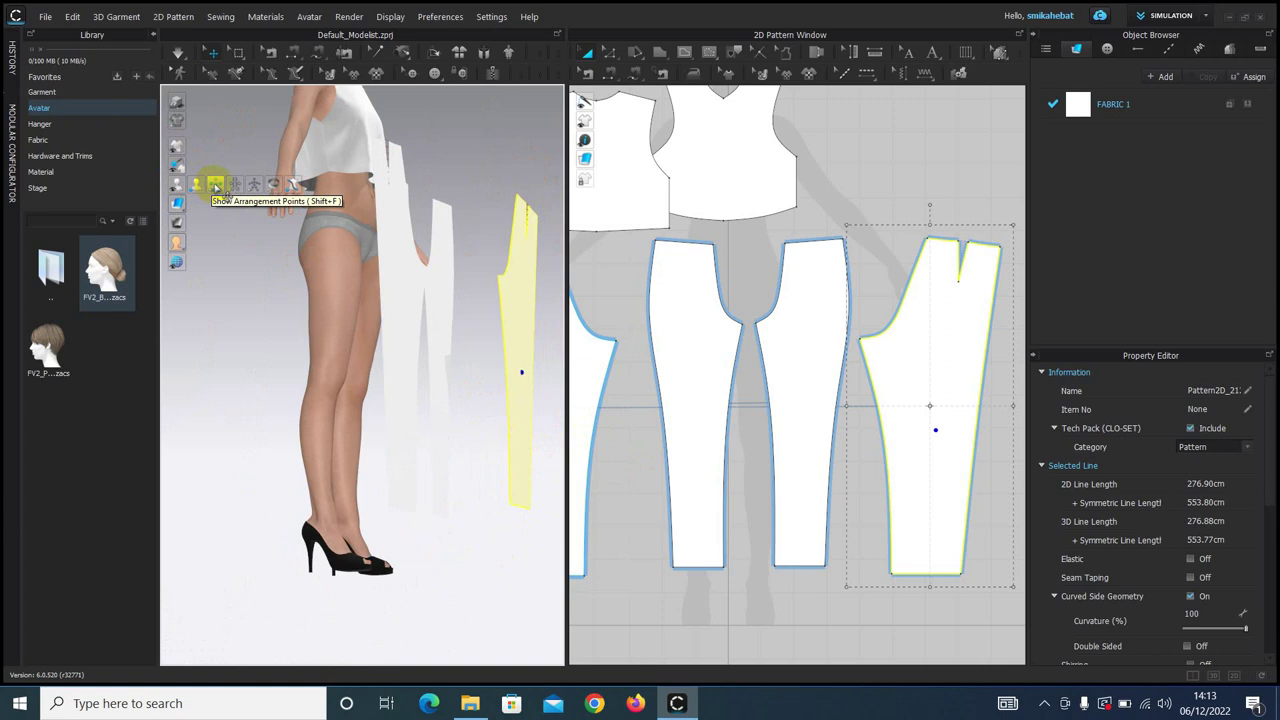
- Show the avatar's arrangement points and place the mirrored back leg piece behind the avatar's right leg at knee level
click(216, 186)
right_drag(297, 366, 451, 376)
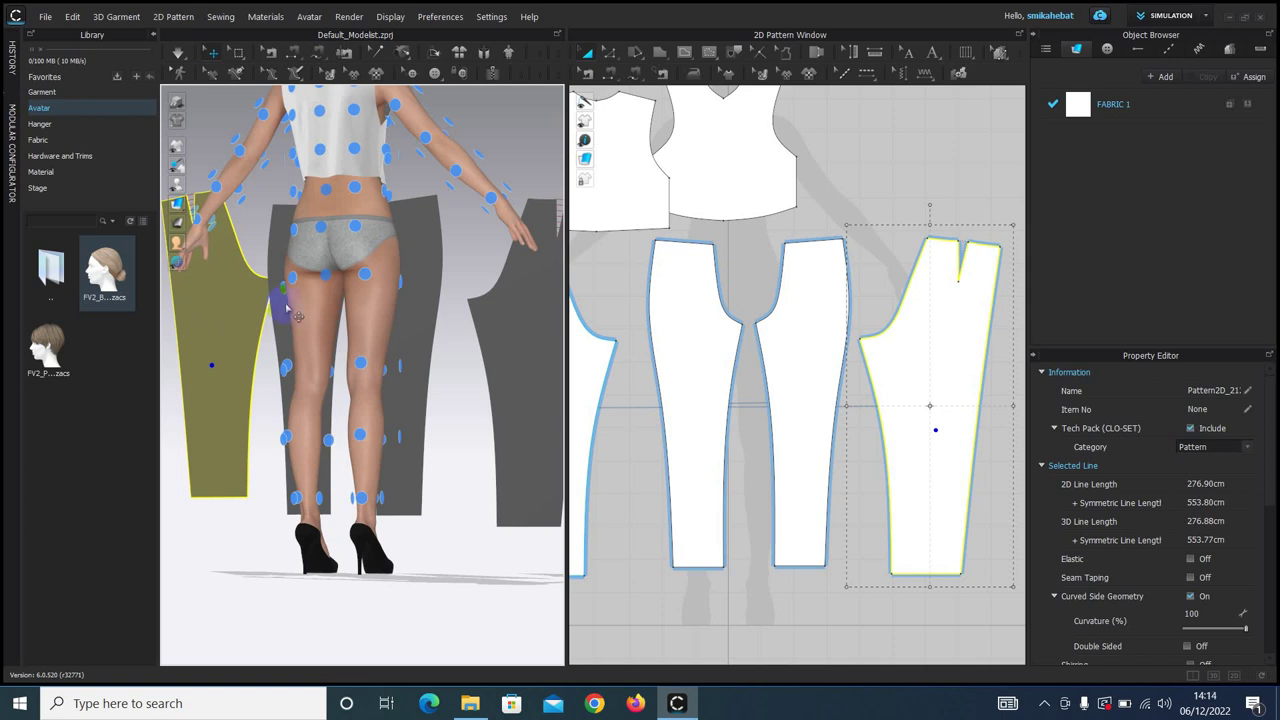
click(362, 358)
- Place the original front leg piece on the front of the avatar's right leg using its arrangement point
right_drag(510, 400, 376, 419)
right_drag(486, 277, 414, 297)
click(385, 337)
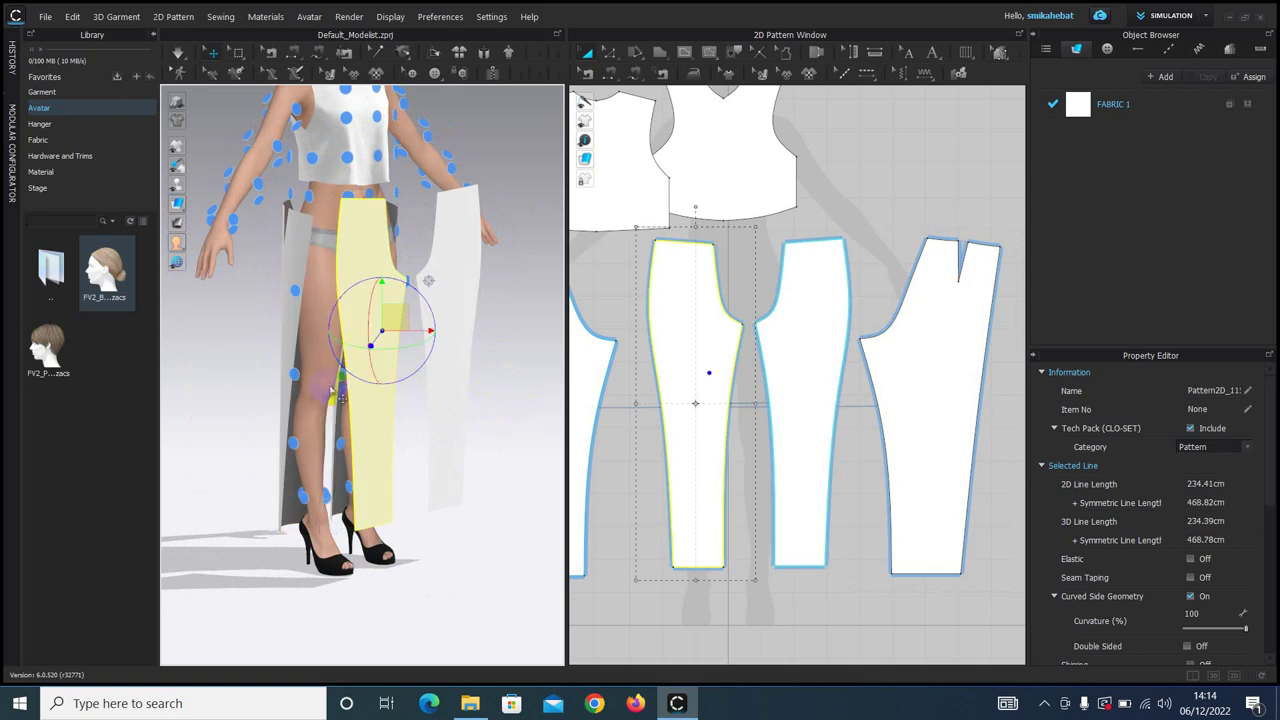
click(343, 378)
right_drag(553, 408, 370, 370)
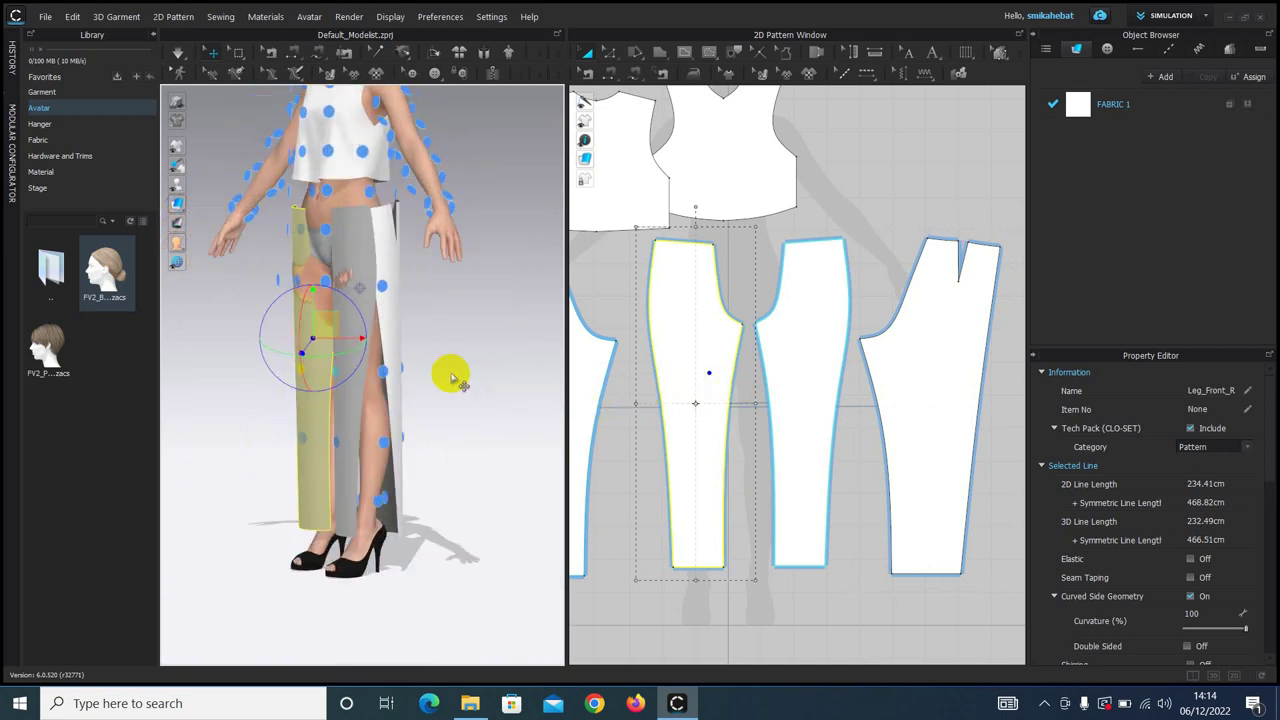
- Sew the mirrored front leg piece's inseam to the original back leg piece's inseam with Segment Sewing
scroll(872, 405, down, 2)
right_drag(872, 405, 920, 383)
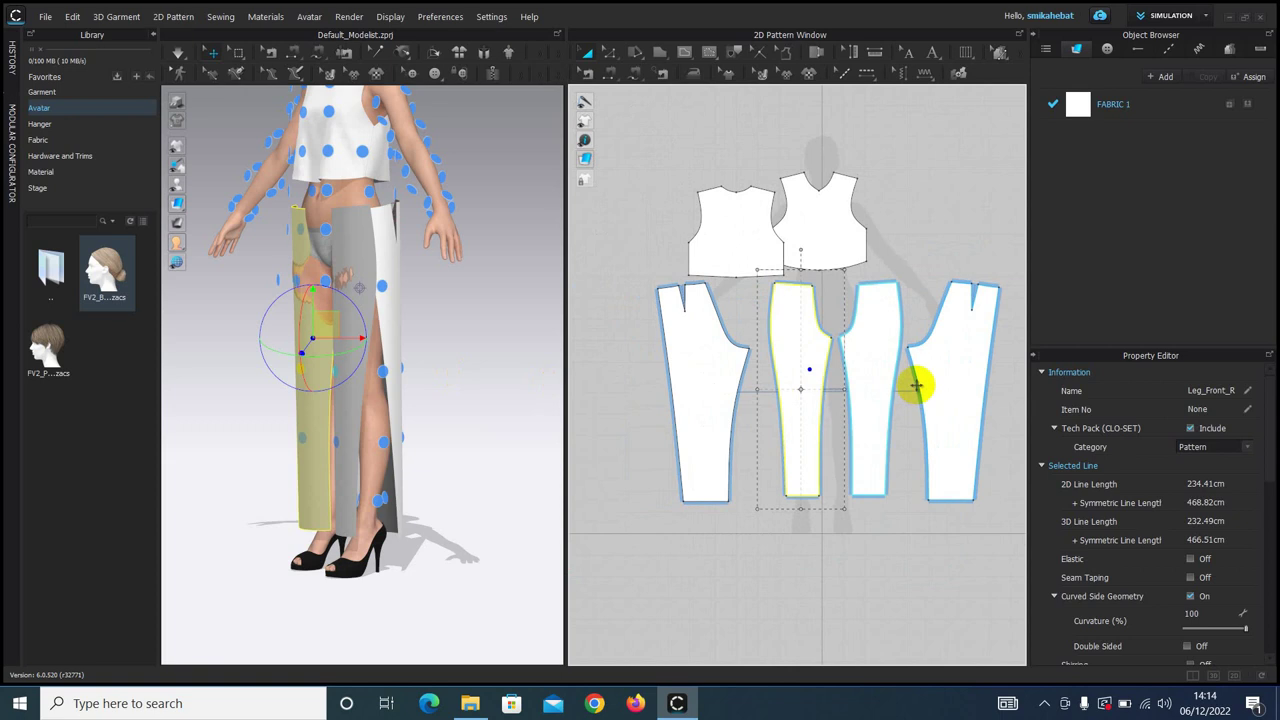
click(612, 76)
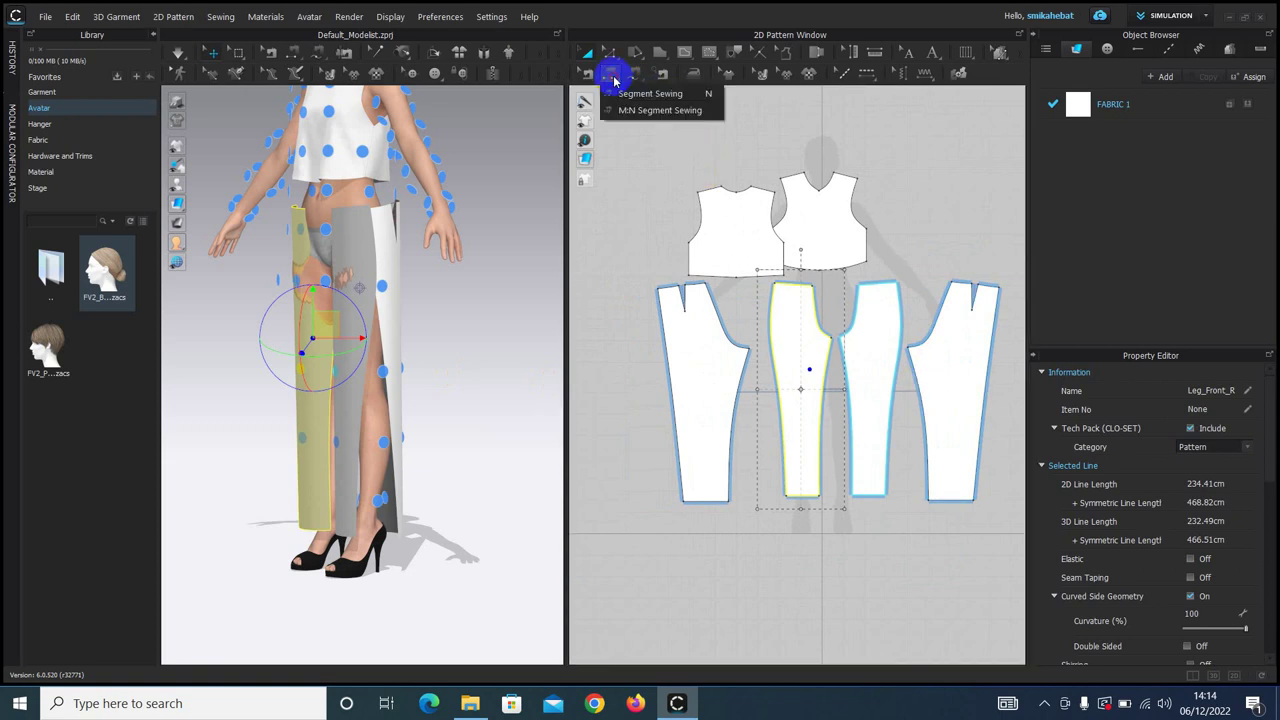
click(640, 93)
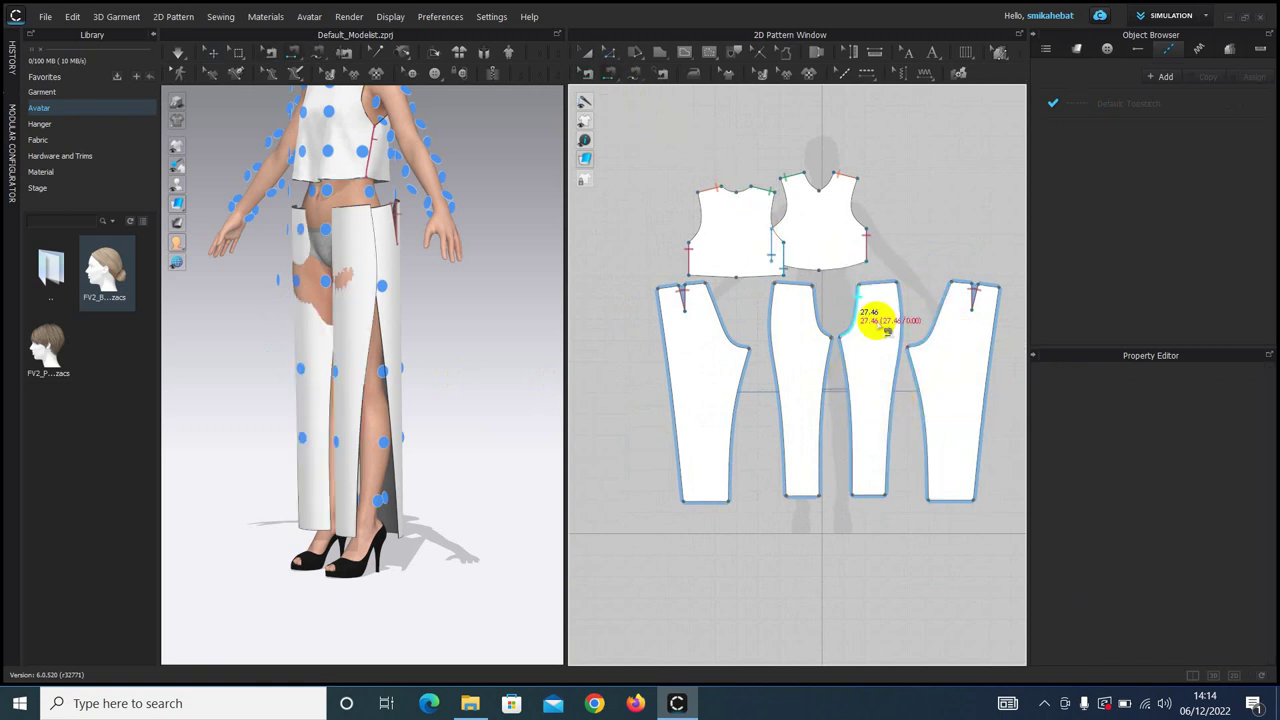
click(872, 394)
click(738, 376)
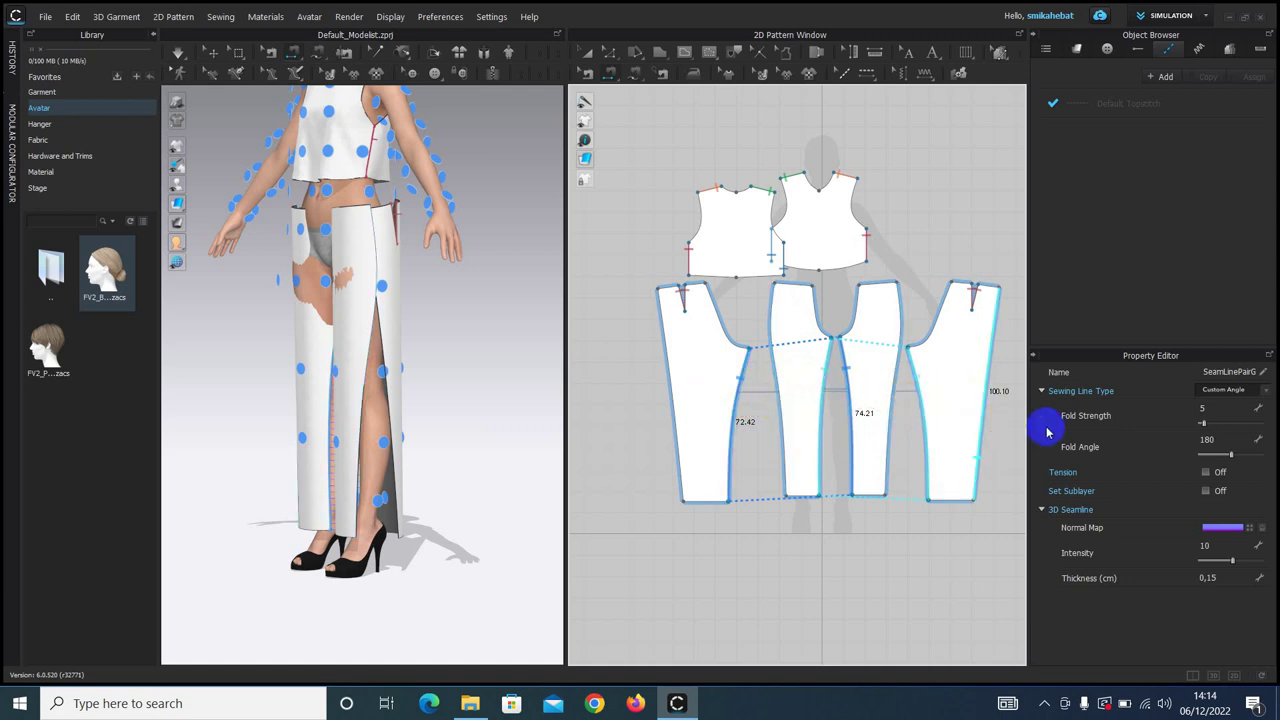
- Sew the front and back leg pieces together along the side seams, and join the two back crotch curves and two front crotch curves
click(929, 409)
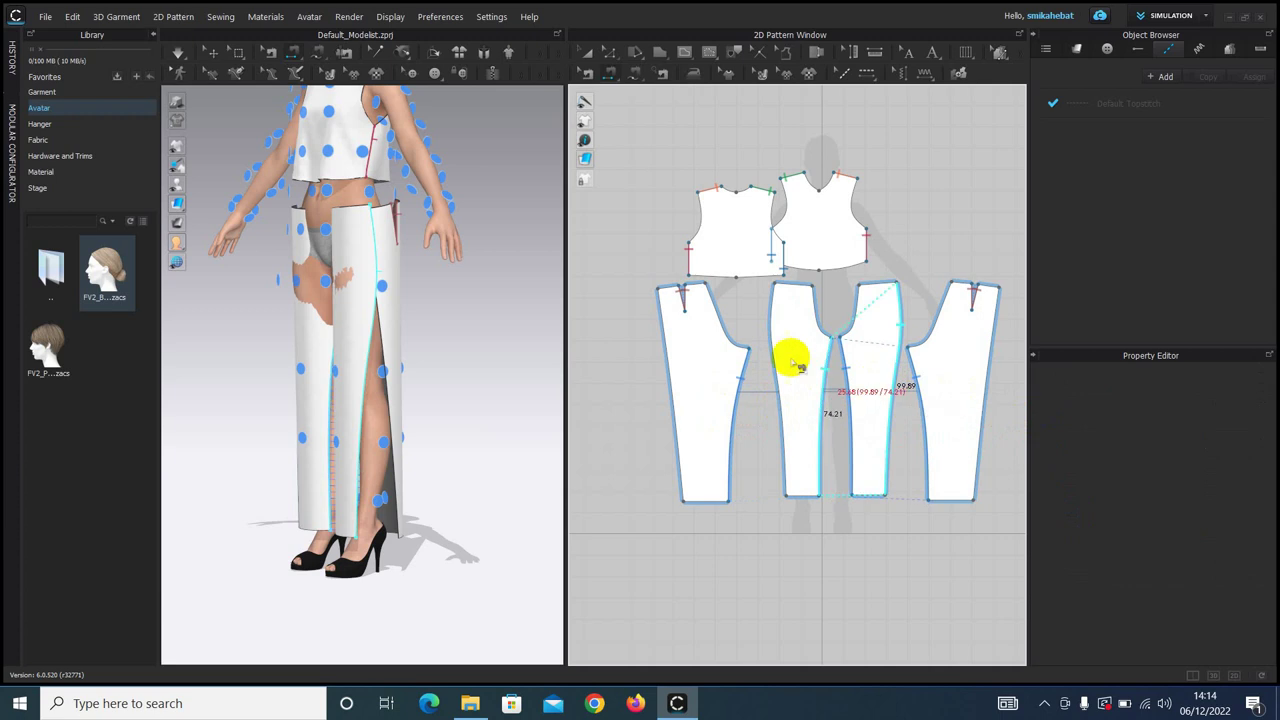
click(663, 340)
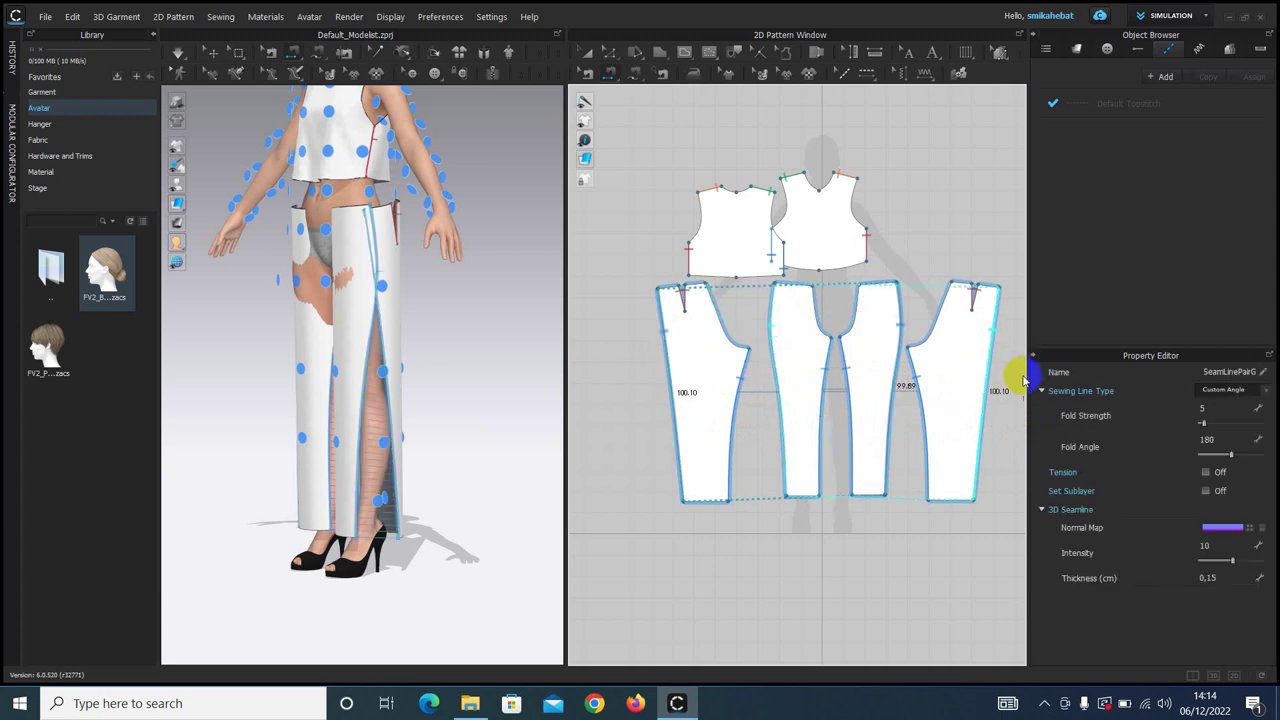
click(815, 310)
click(945, 314)
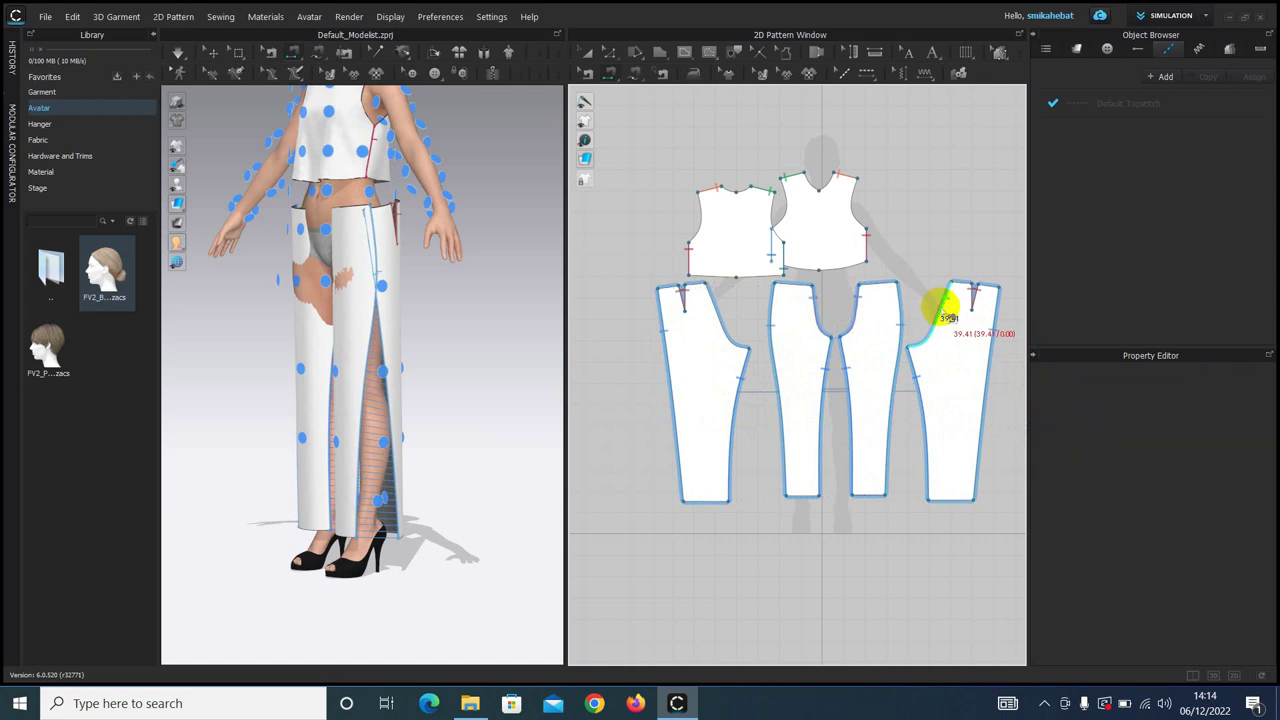
click(727, 316)
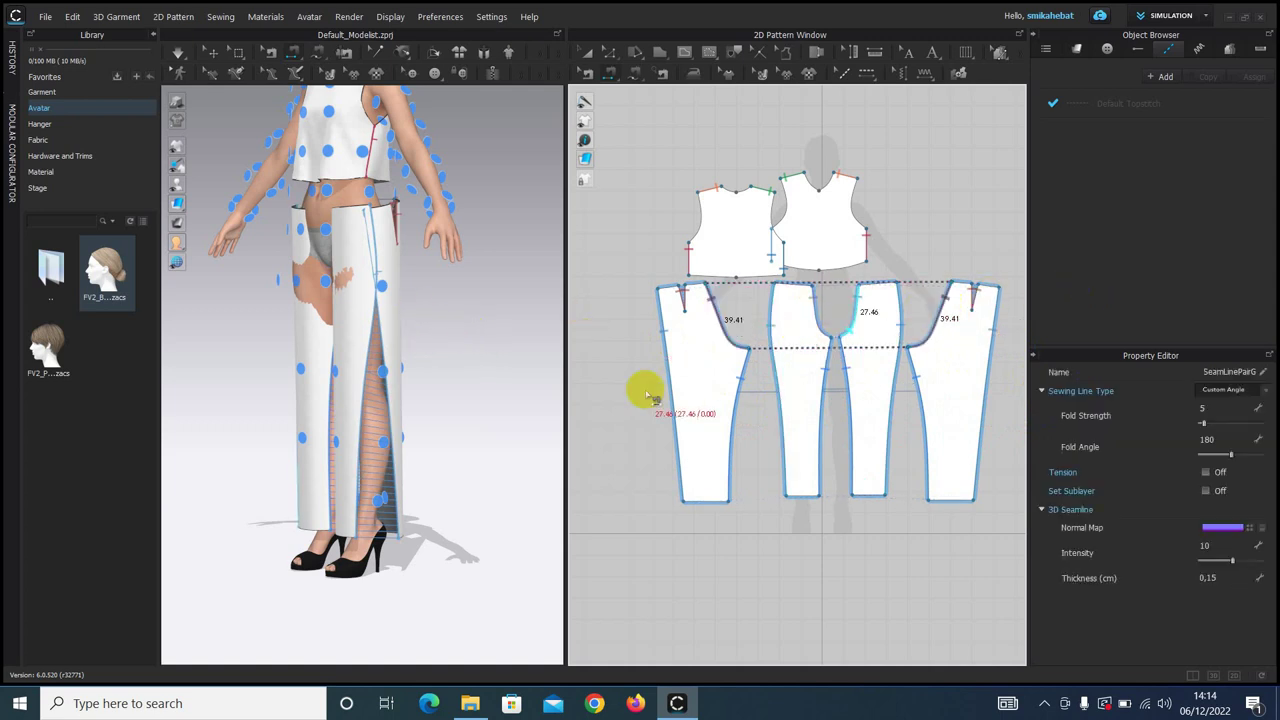
- Simulate the sewn trousers and tug the front and back leg fabric around the waist to settle it on the avatar
click(178, 52)
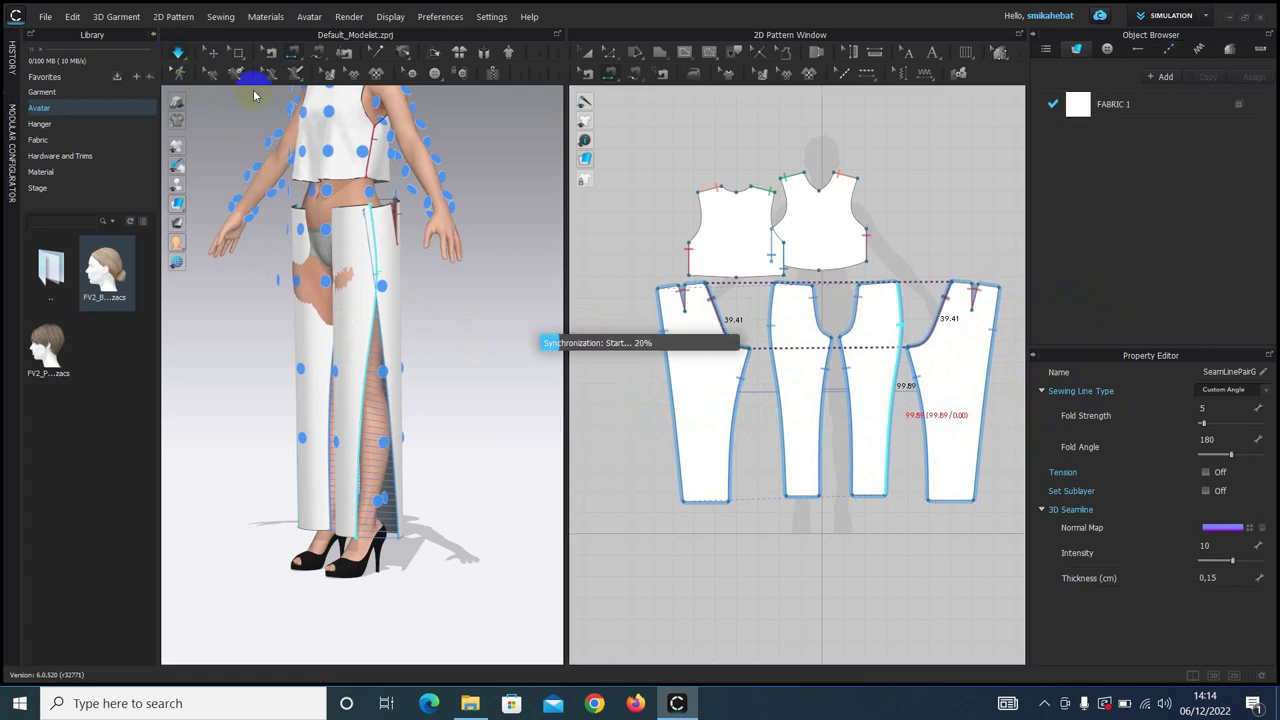
right_drag(480, 331, 168, 316)
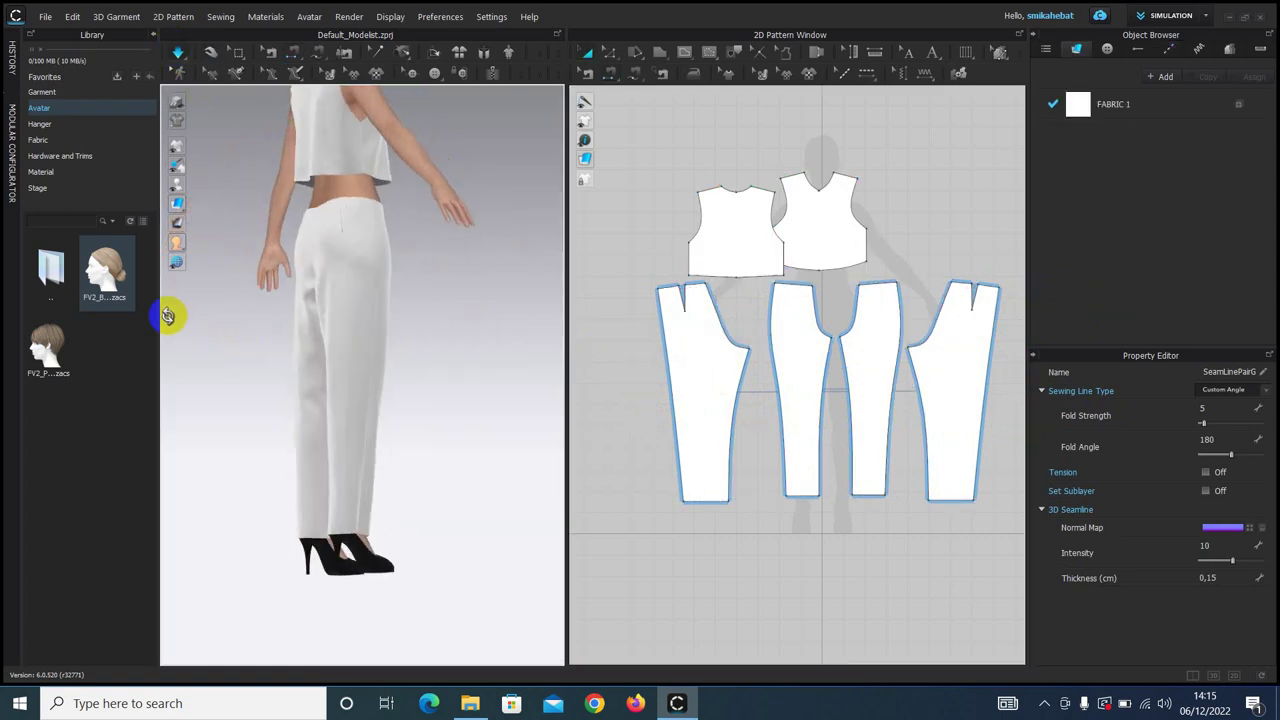
click(318, 213)
right_drag(306, 129, 300, 280)
click(352, 212)
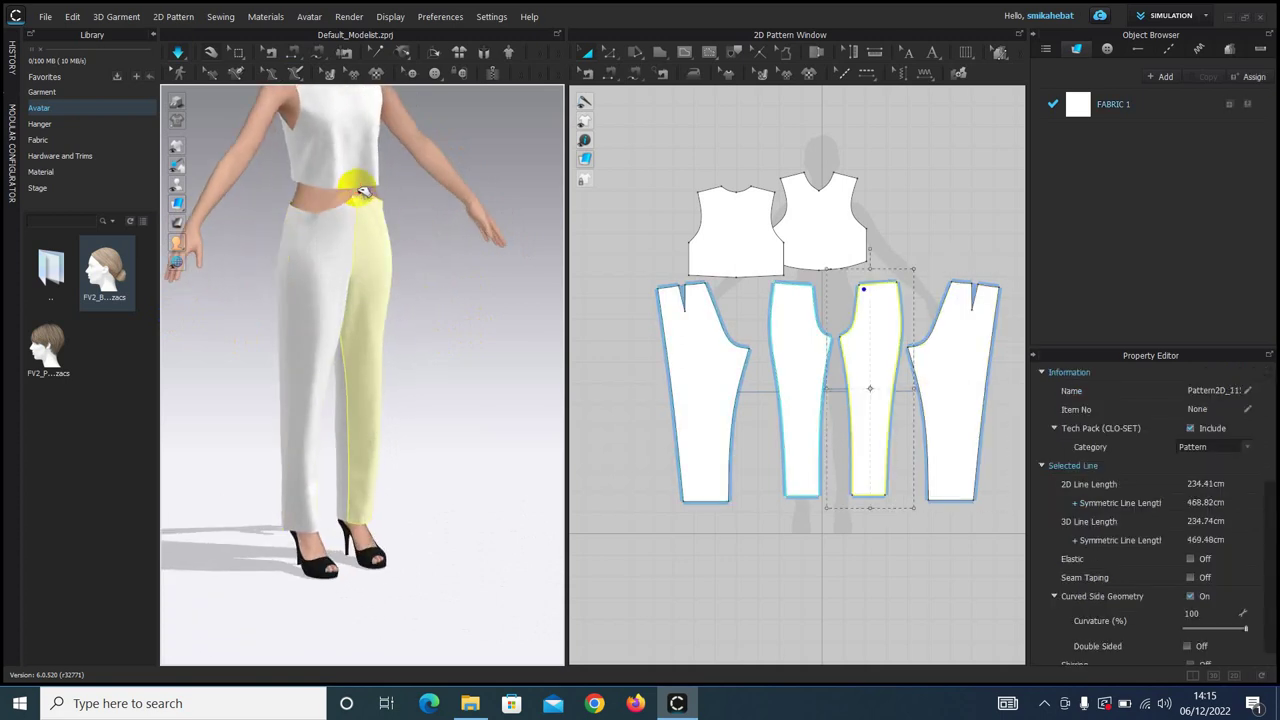
click(311, 228)
right_drag(446, 298, 363, 277)
click(368, 276)
right_drag(460, 337, 405, 293)
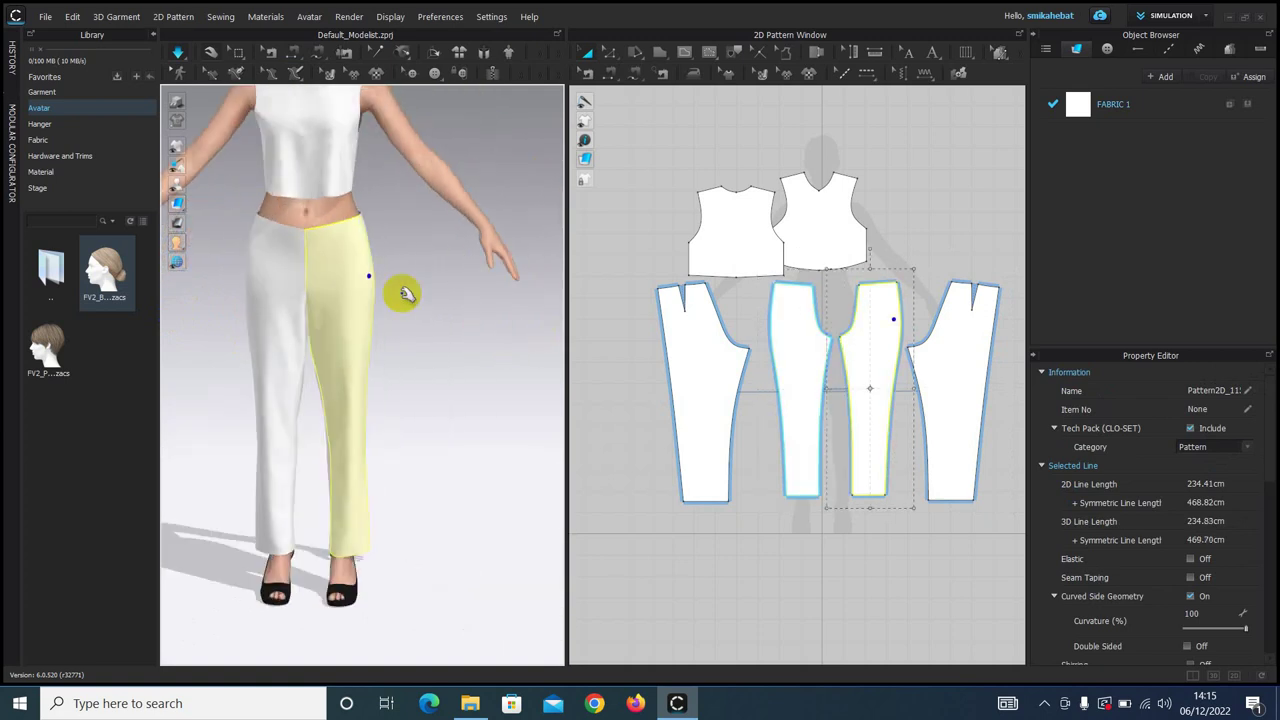
drag(347, 178, 283, 236)
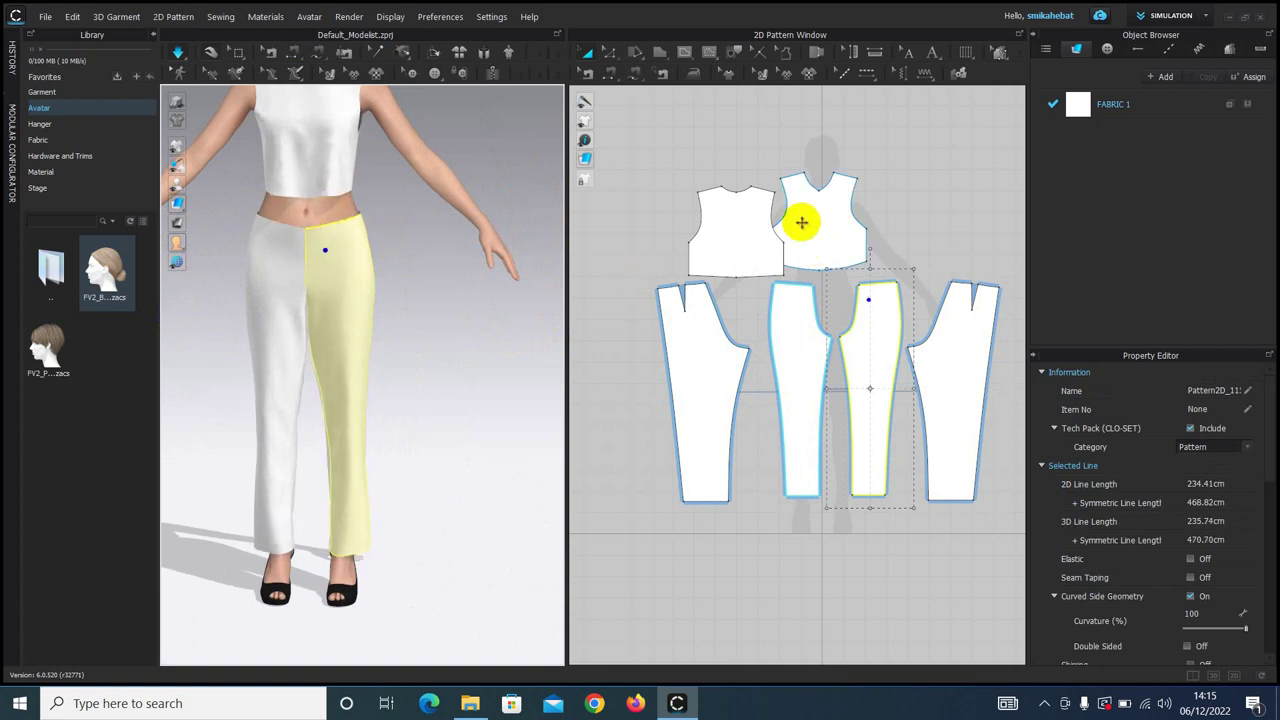
- Move the front leg pieces' centre-front waist point slightly inward along the waistline with Edit Pattern
drag(612, 54, 631, 105)
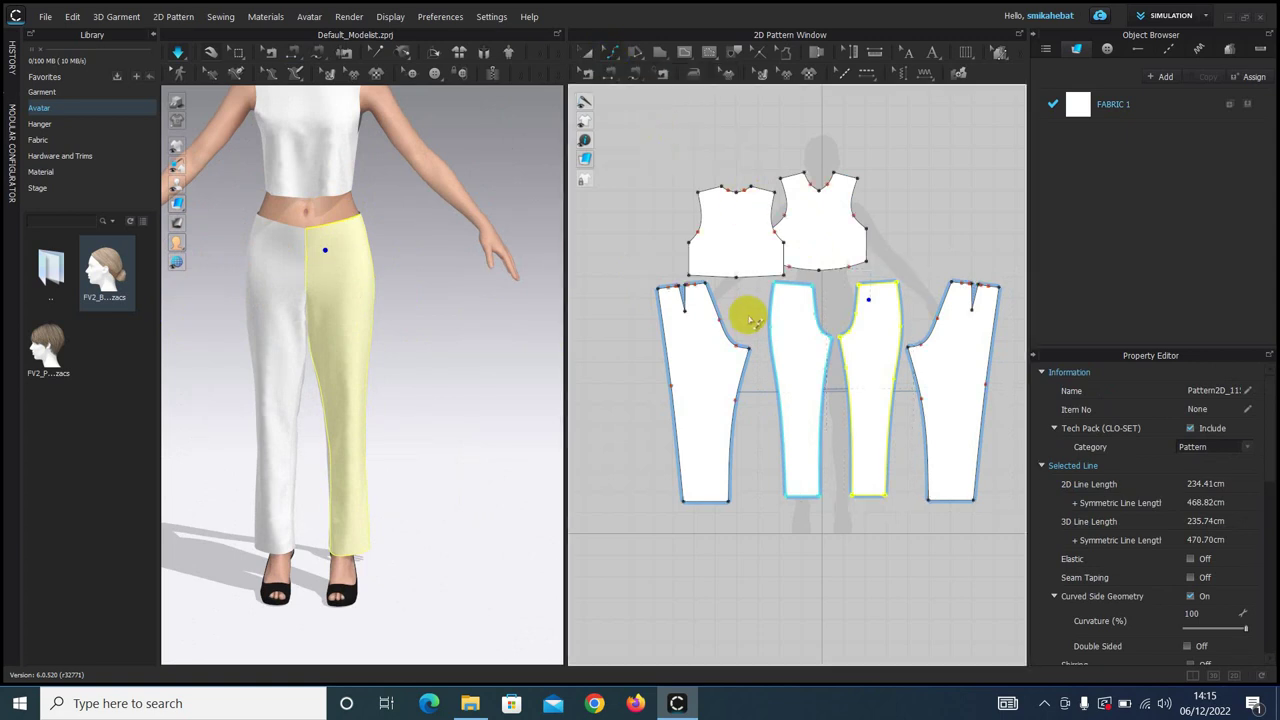
scroll(840, 292, up, 4)
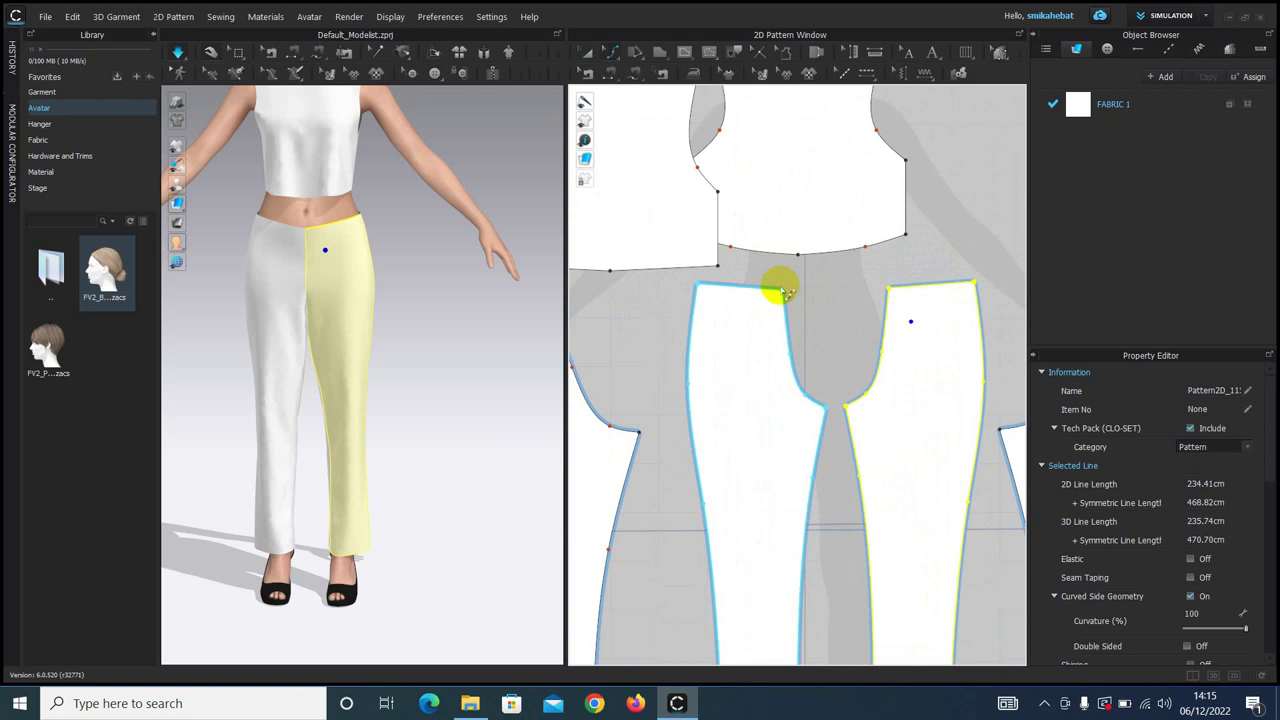
click(779, 289)
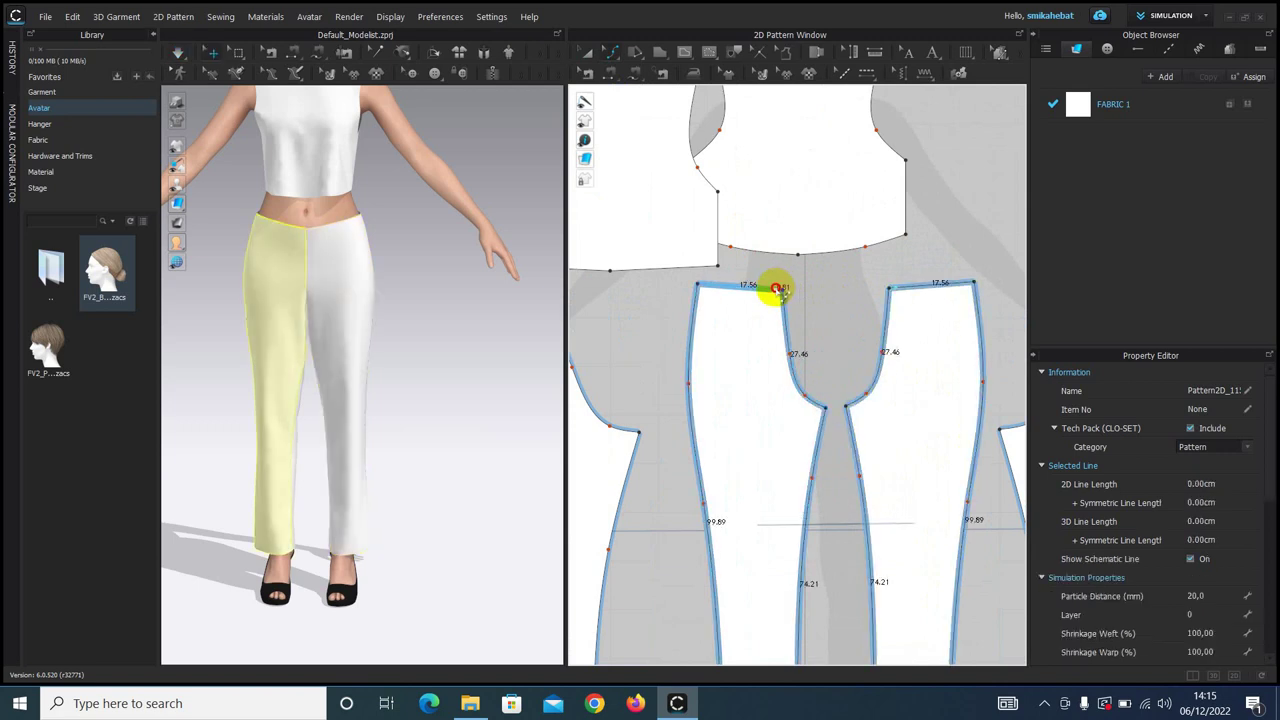
click(779, 290)
right_click(776, 290)
click(785, 296)
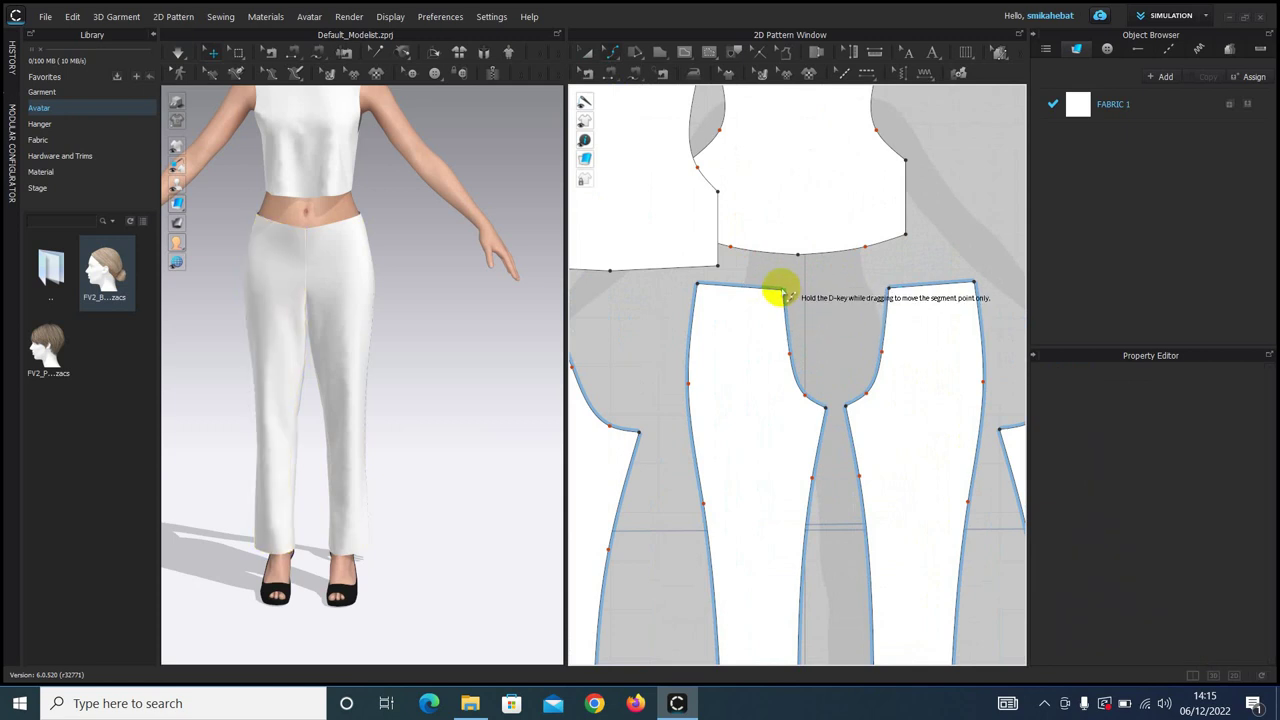
click(776, 290)
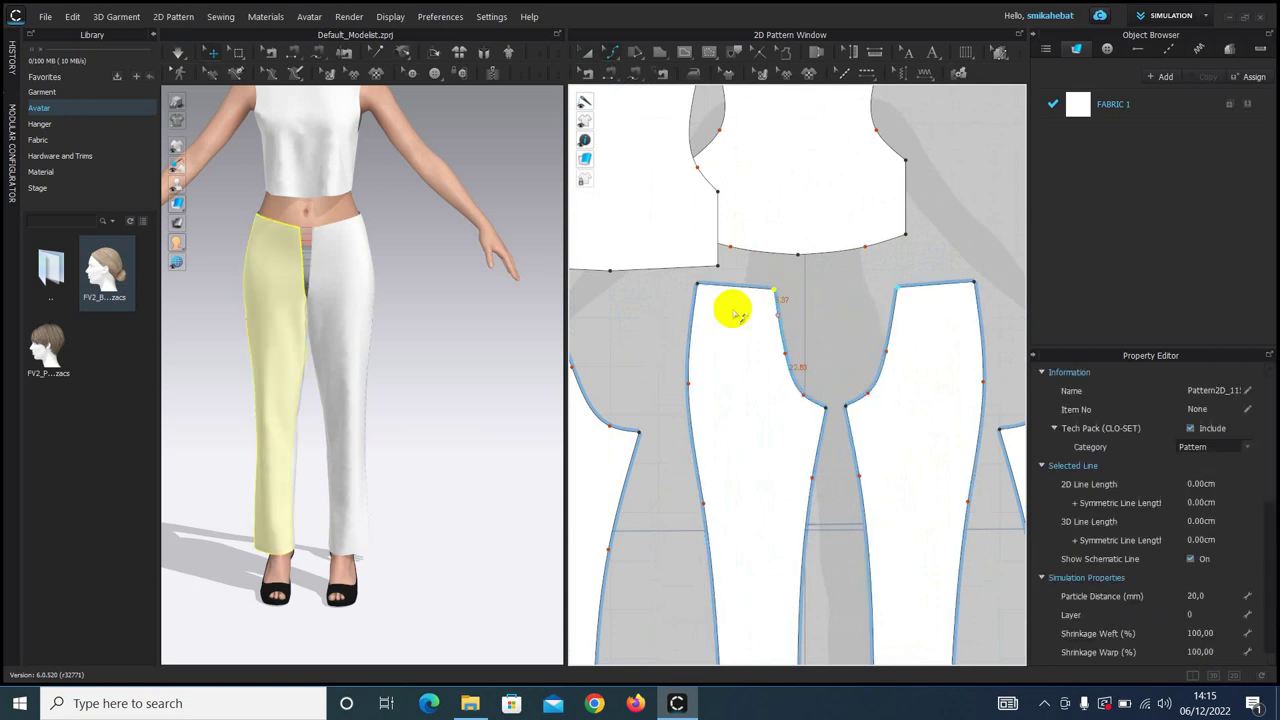
- Simulate the altered front pieces and pull the front and back waist fabric into place on the avatar
click(177, 52)
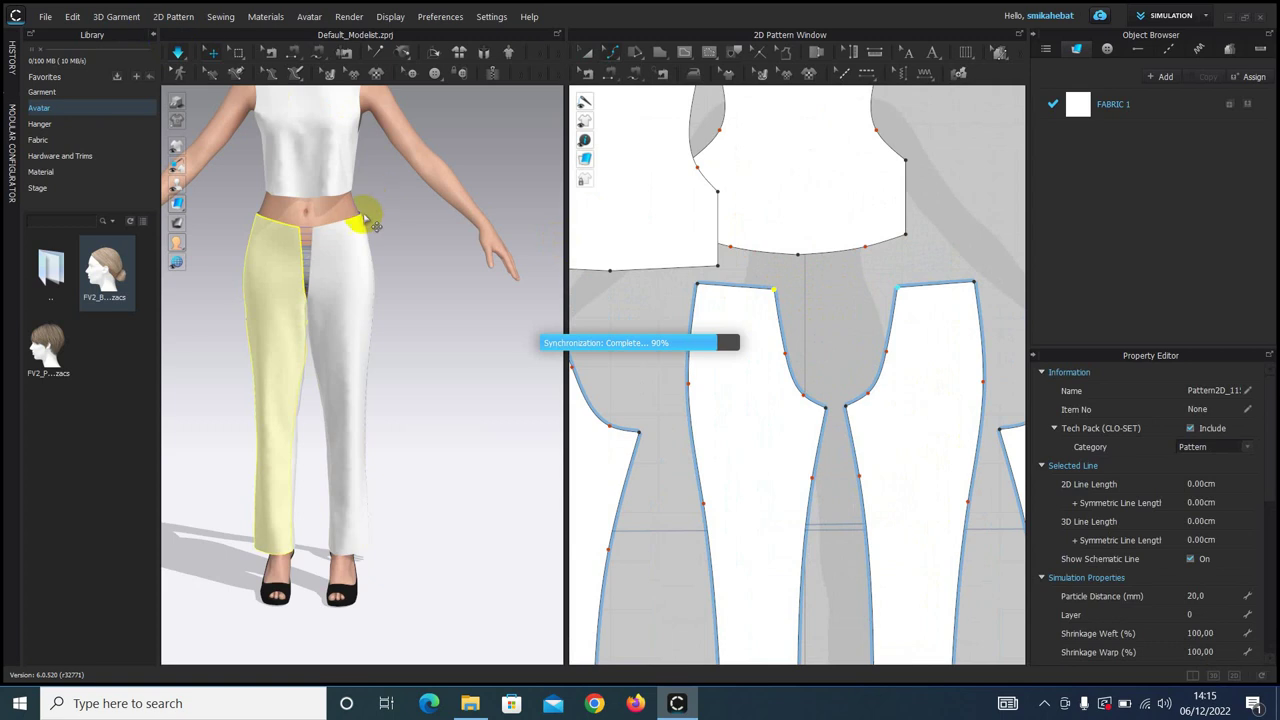
click(329, 241)
right_drag(329, 200, 261, 236)
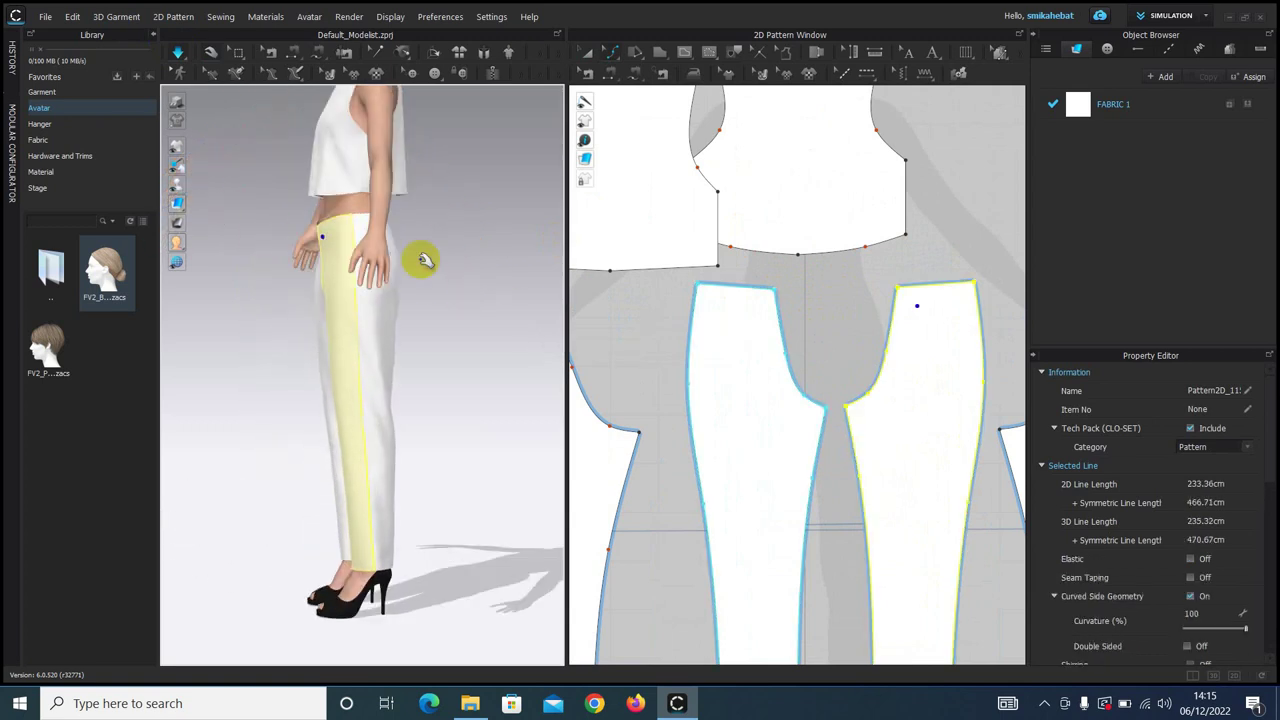
right_drag(420, 257, 300, 277)
click(358, 238)
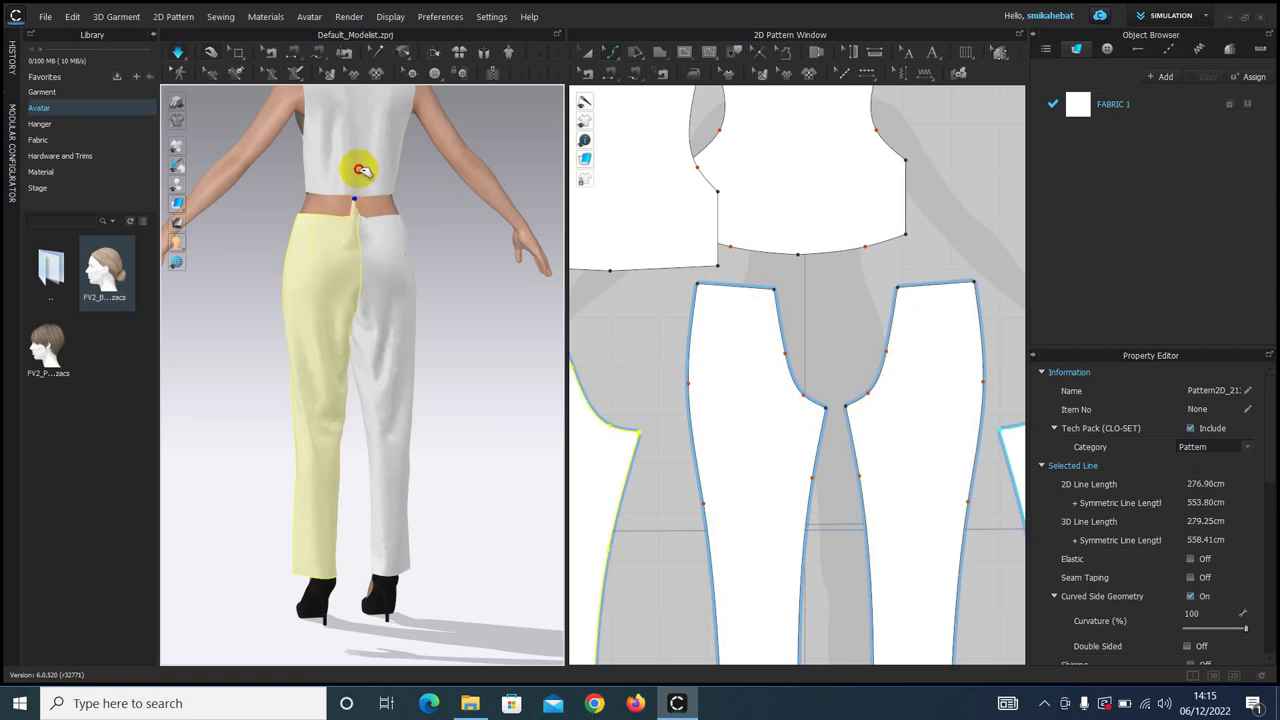
click(391, 217)
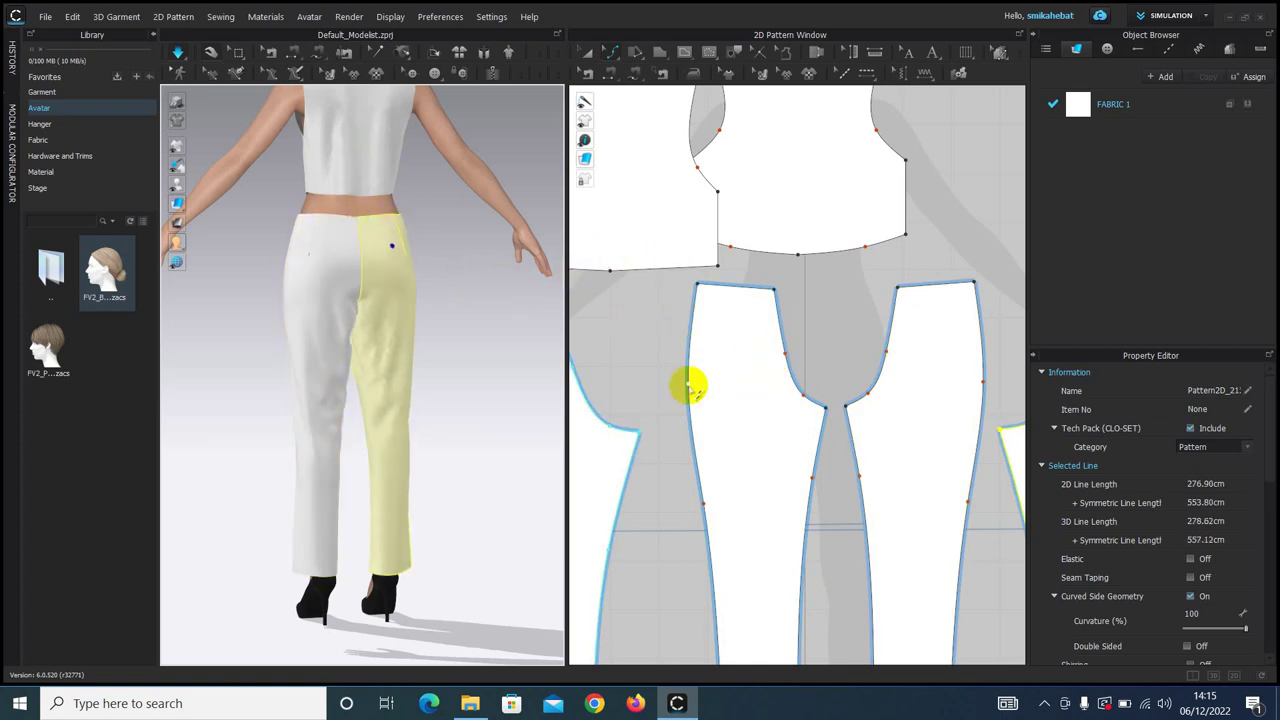
- Move the back leg pieces' crotch point slightly inward to shorten the crotch extension
right_drag(691, 386, 900, 286)
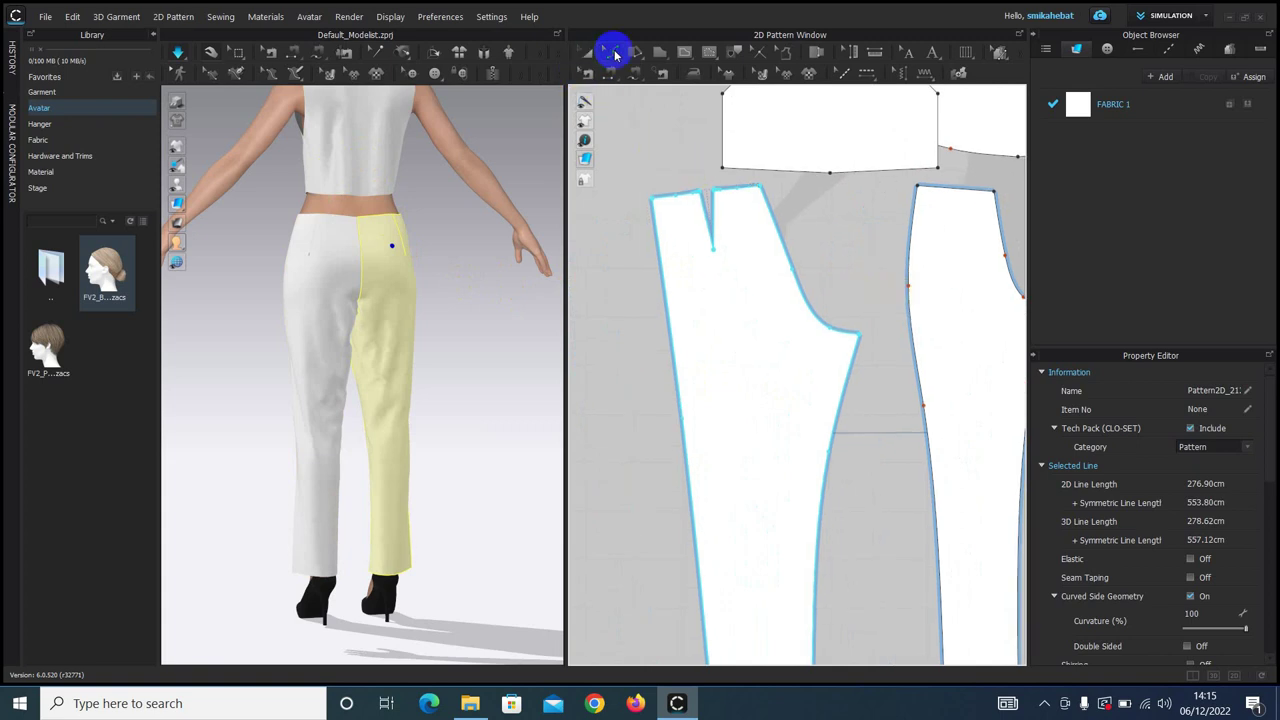
click(866, 405)
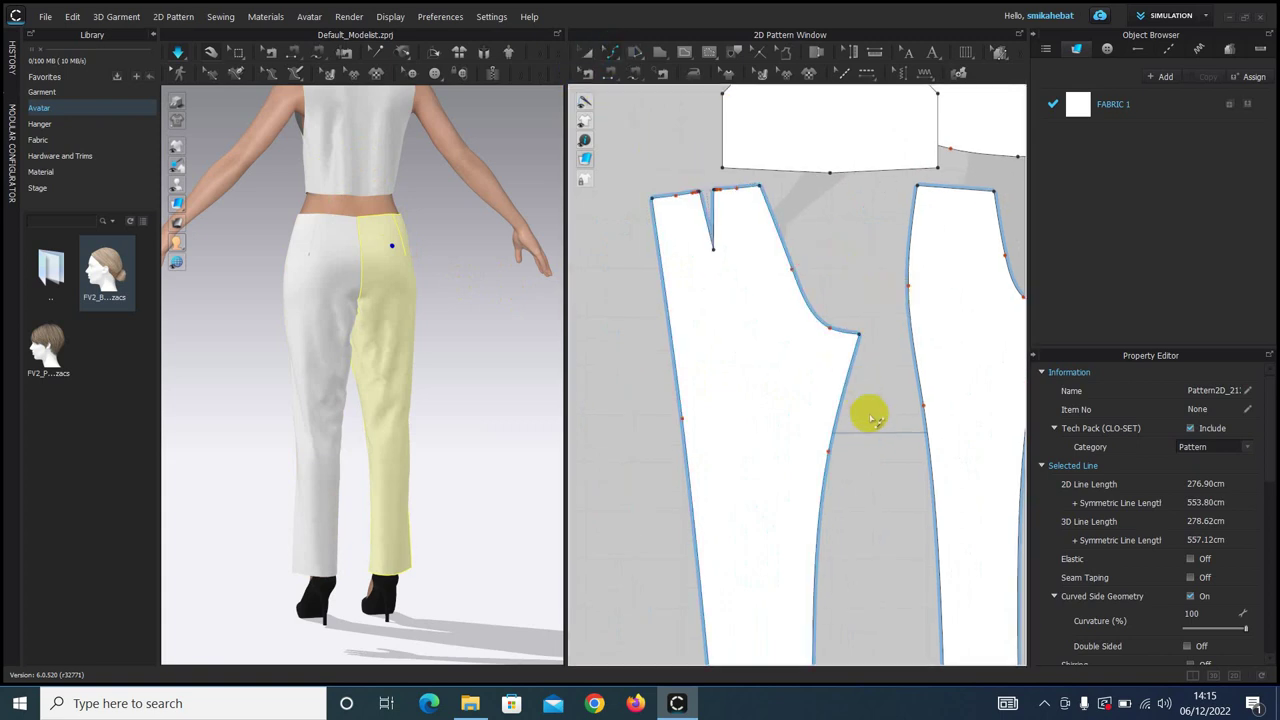
click(830, 452)
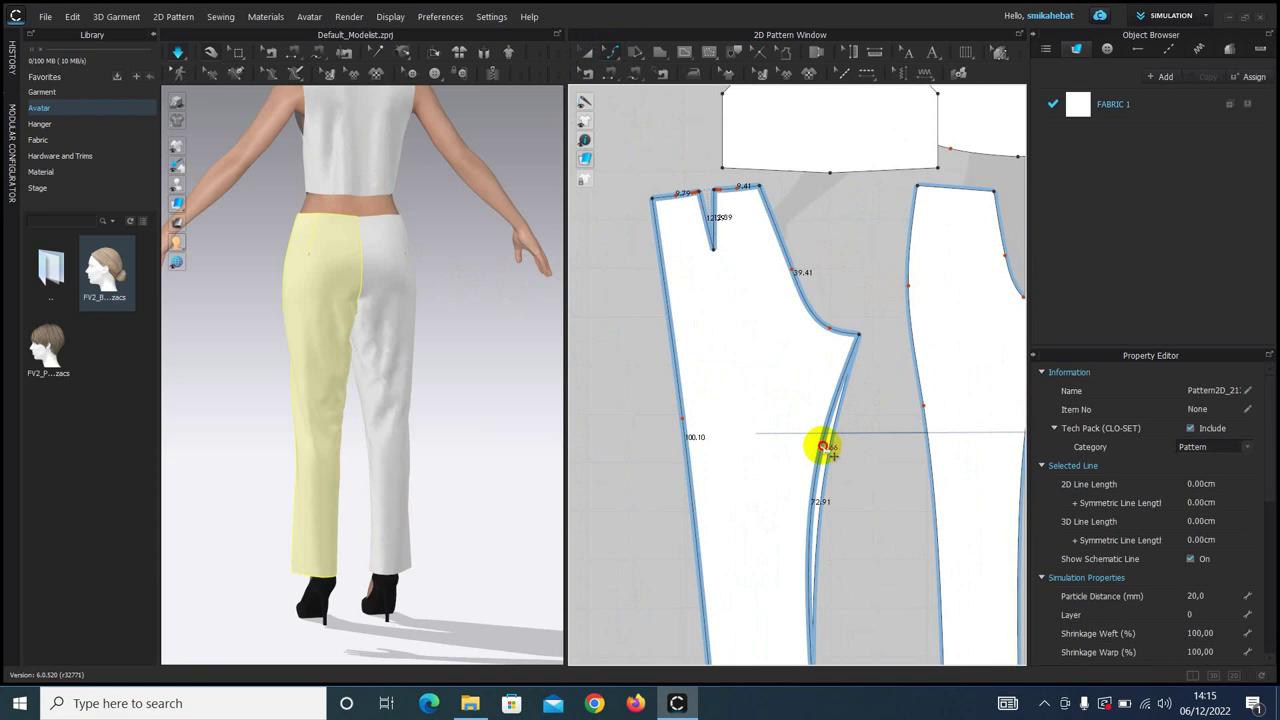
drag(856, 334, 860, 340)
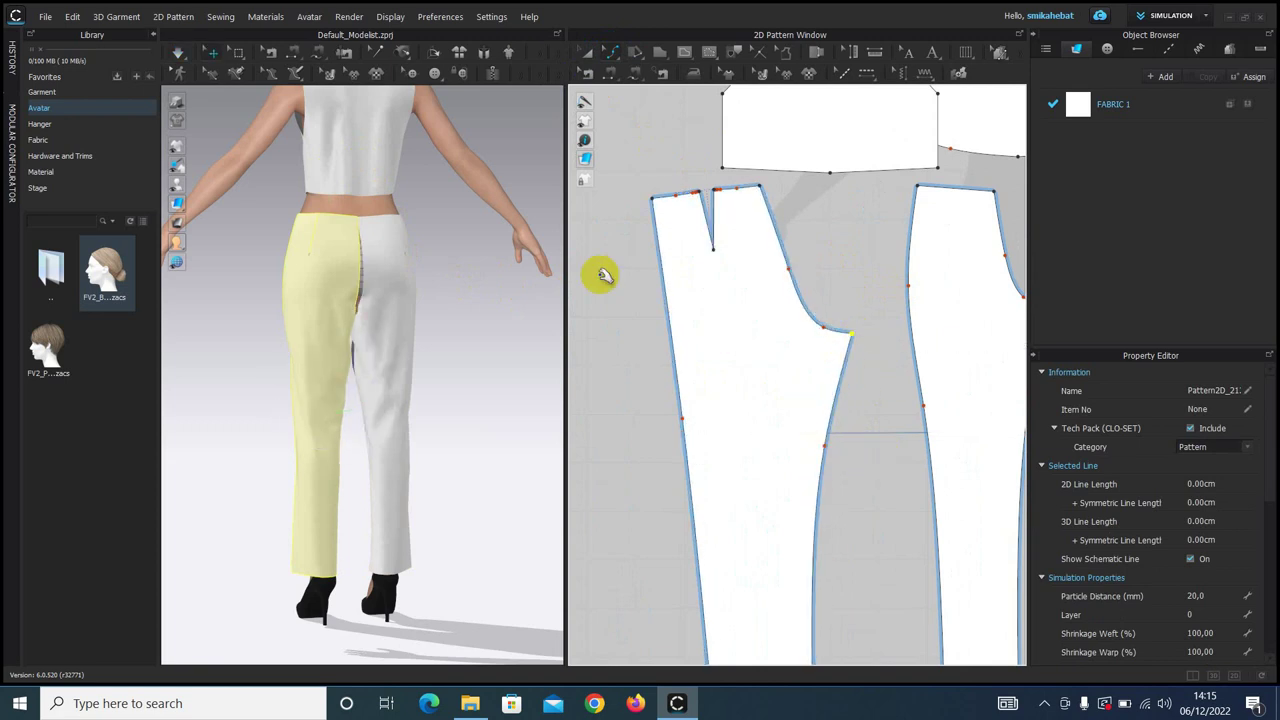
- Simulate the altered back pieces and tug both front leg pieces near the centre-front waist
click(176, 55)
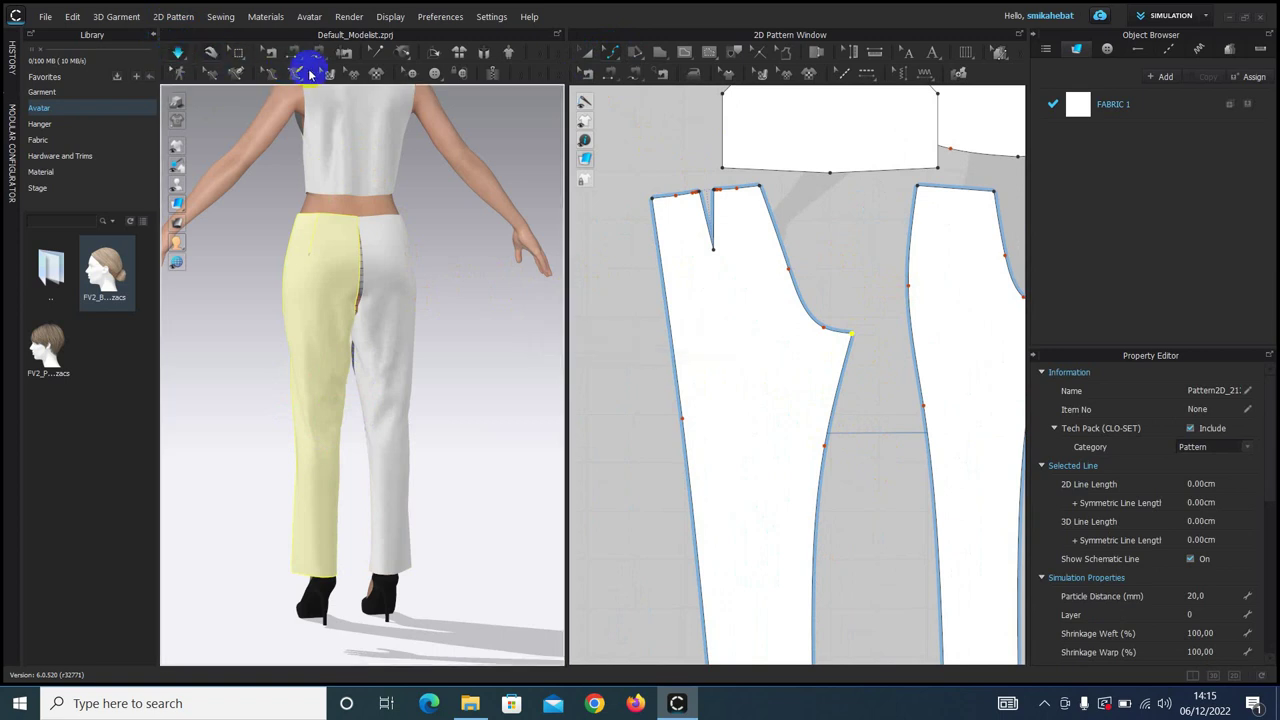
right_drag(408, 366, 680, 363)
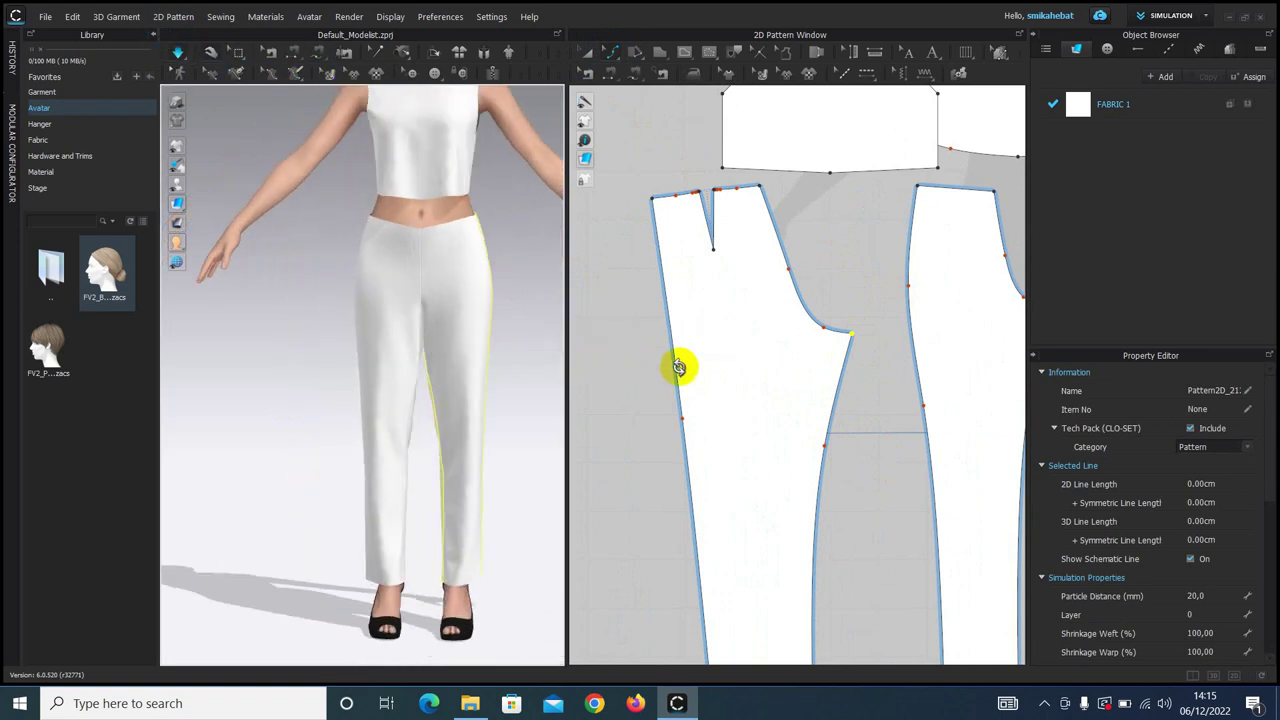
click(444, 248)
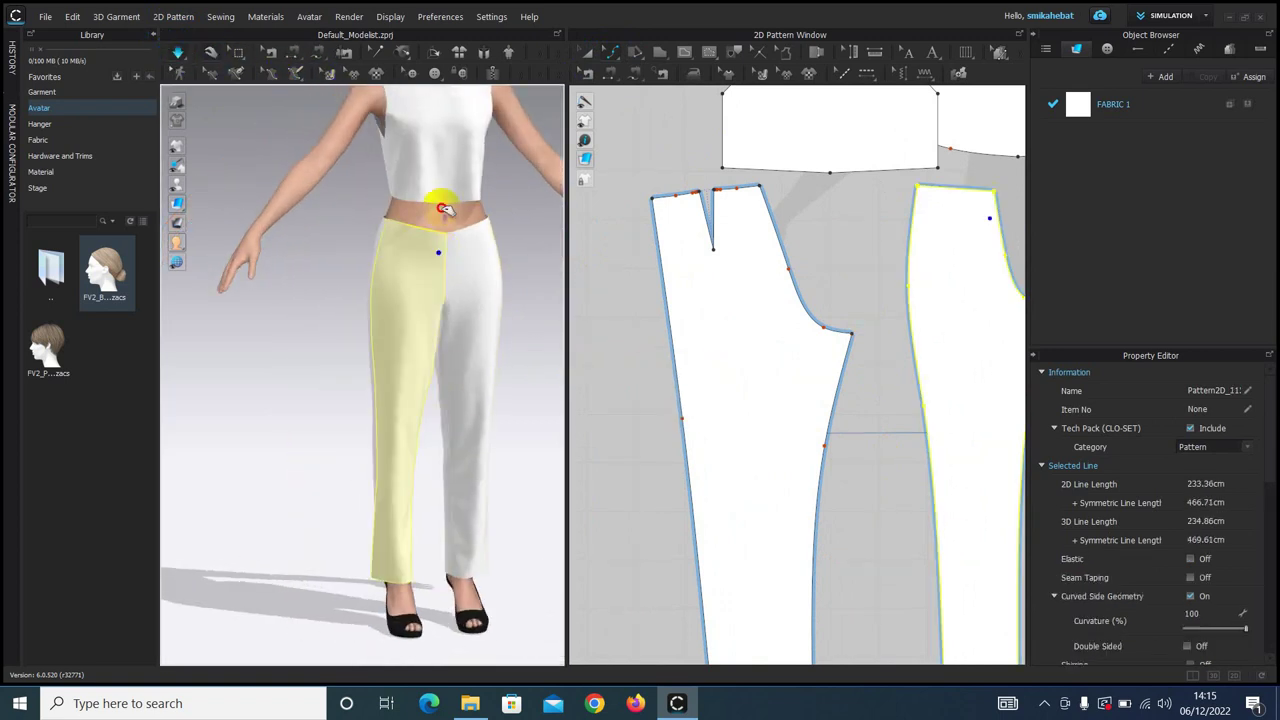
click(457, 246)
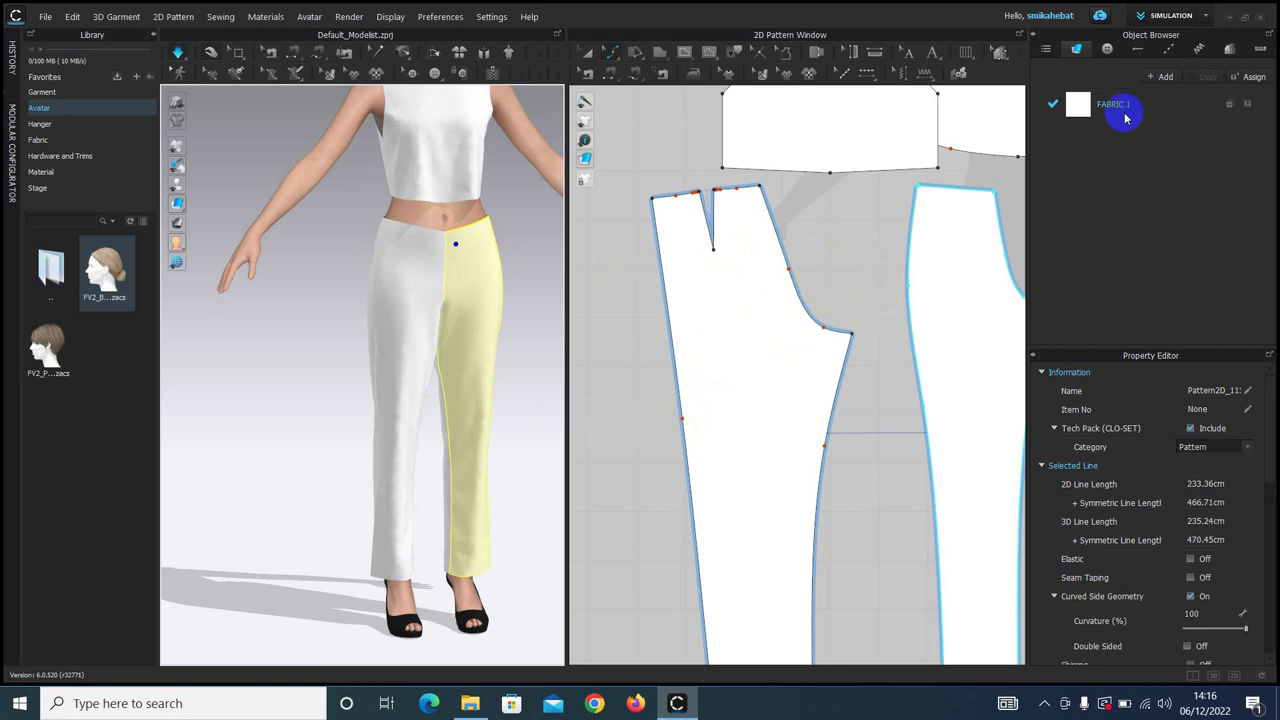
- Switch to Print Layout mode and show the whole fabric layout of the pattern pieces
click(1168, 18)
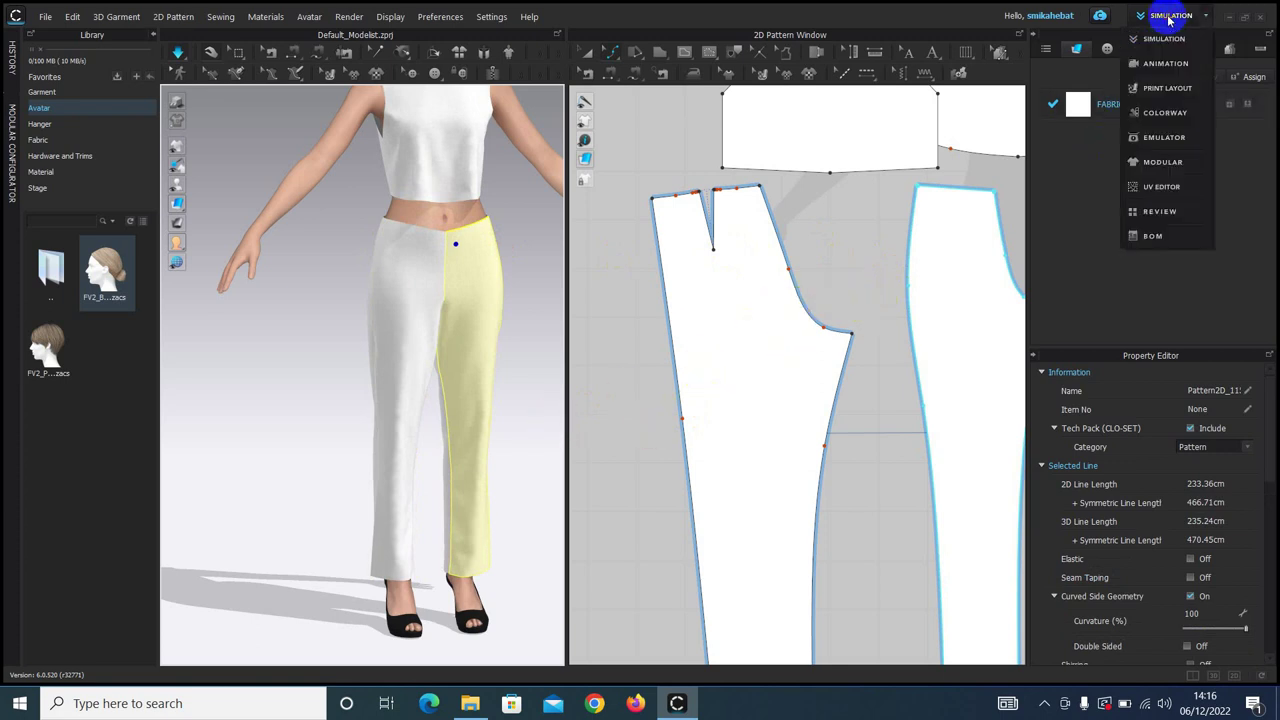
click(1160, 89)
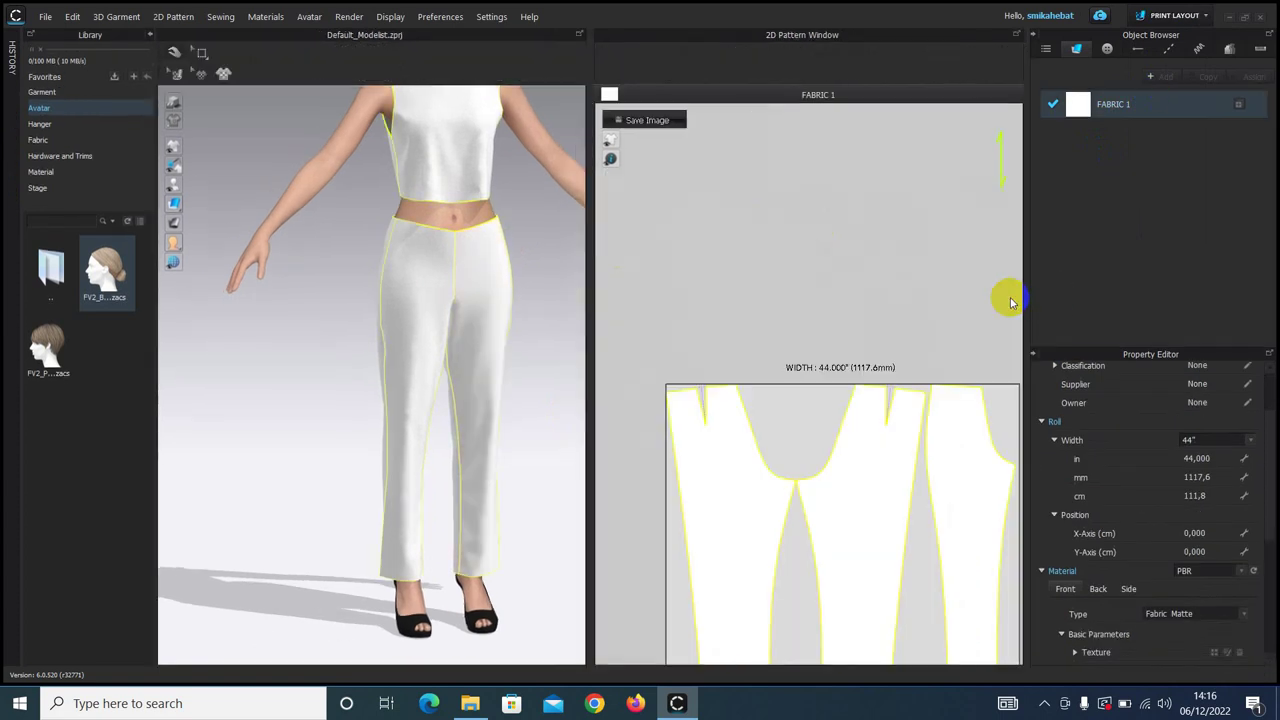
scroll(871, 191, down, 3)
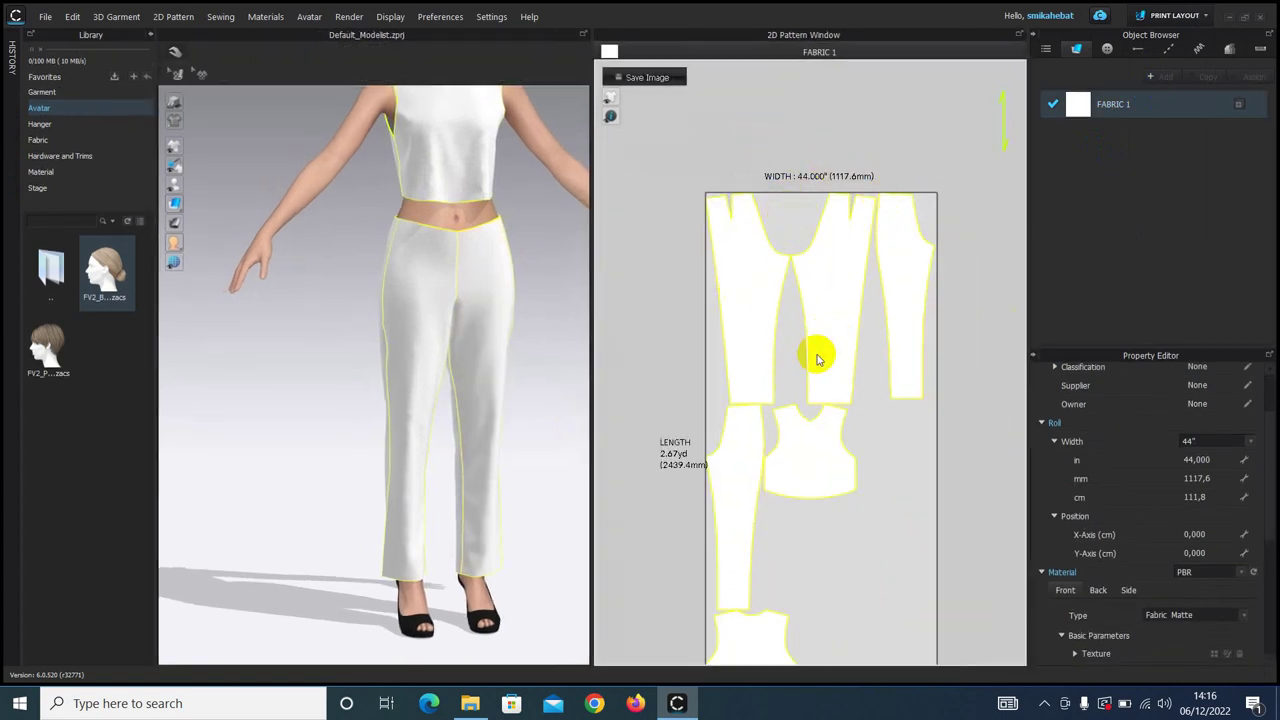
right_drag(817, 357, 814, 243)
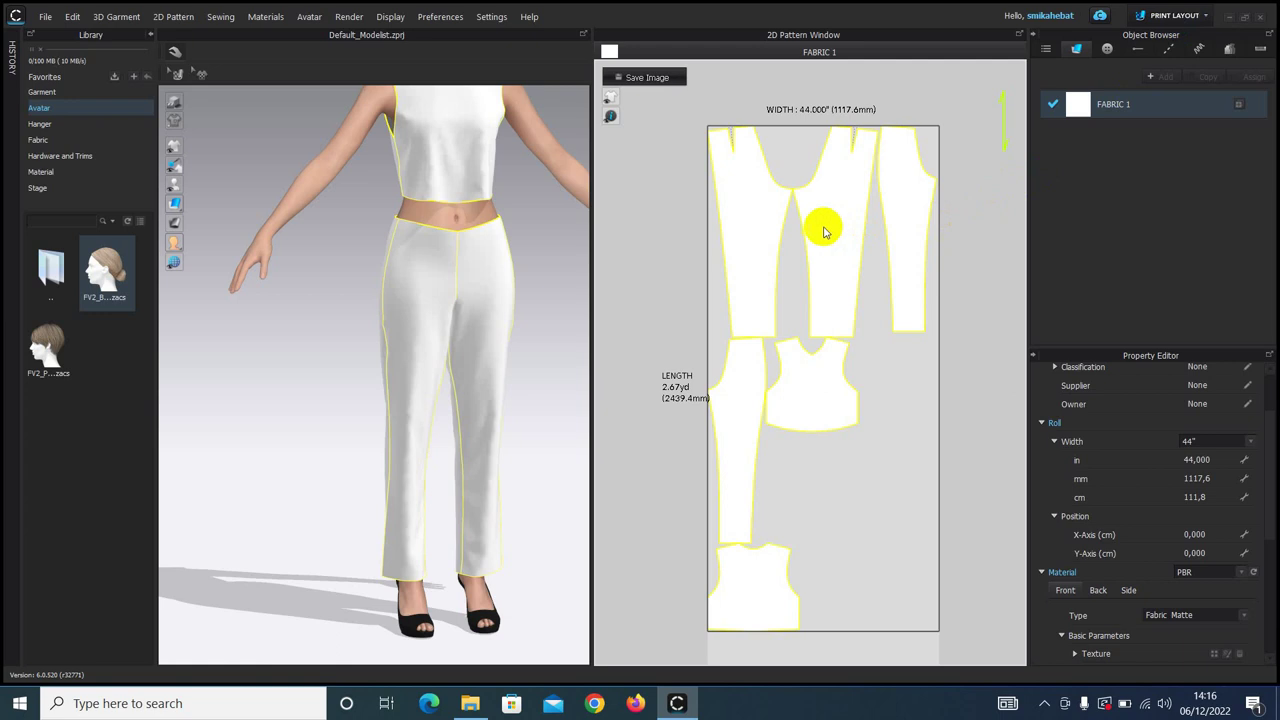
- Nest all patterns for 1 garment with 0,00 cm buffer spacing, and return to Simulation mode
right_click(794, 298)
click(819, 320)
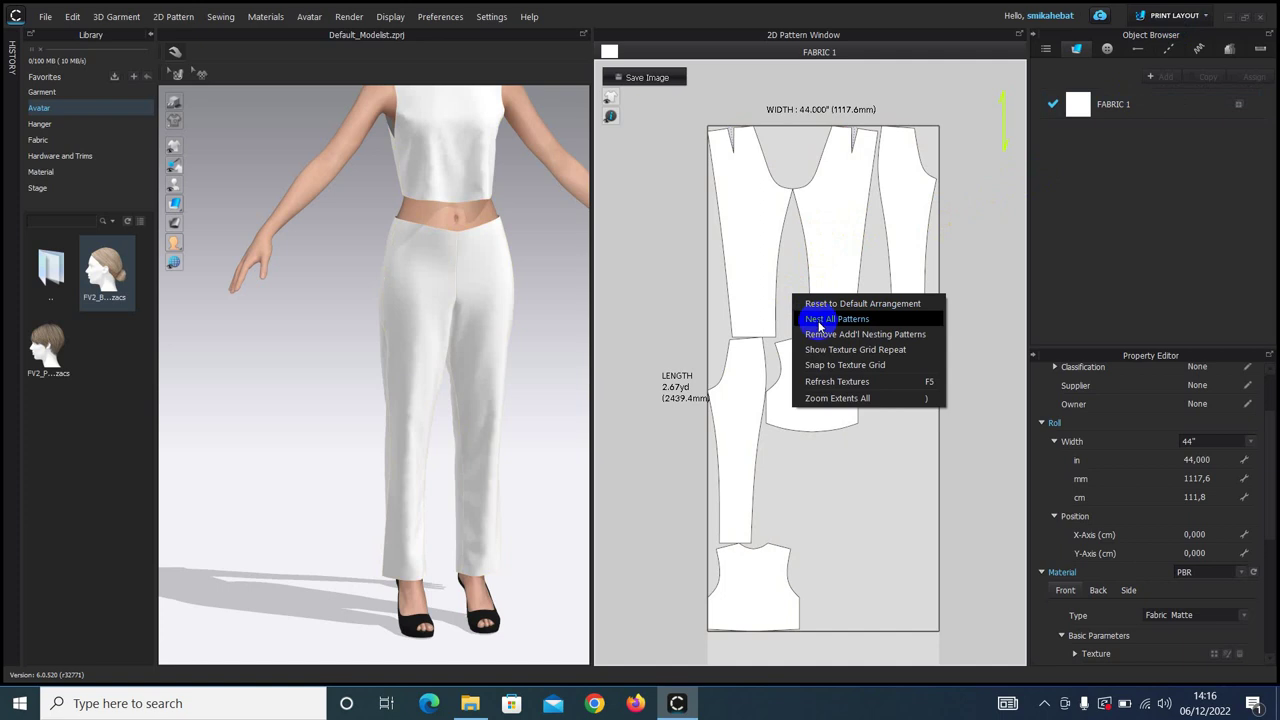
click(820, 320)
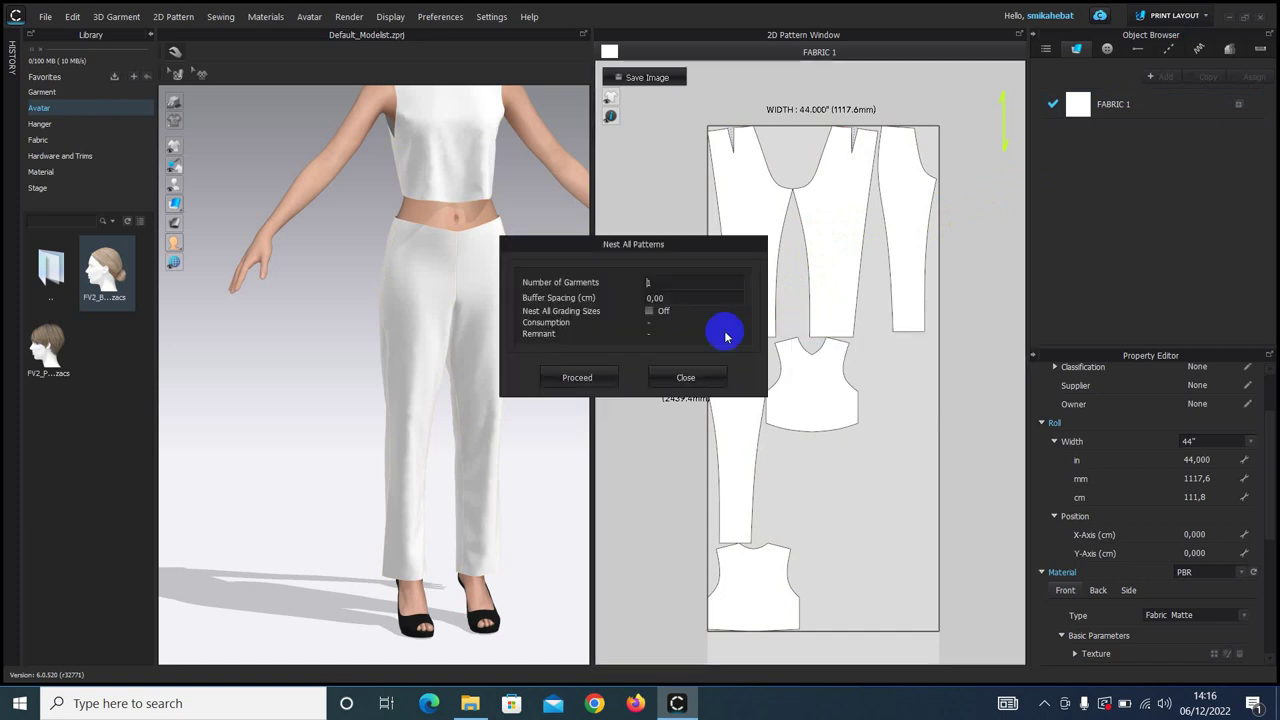
click(578, 379)
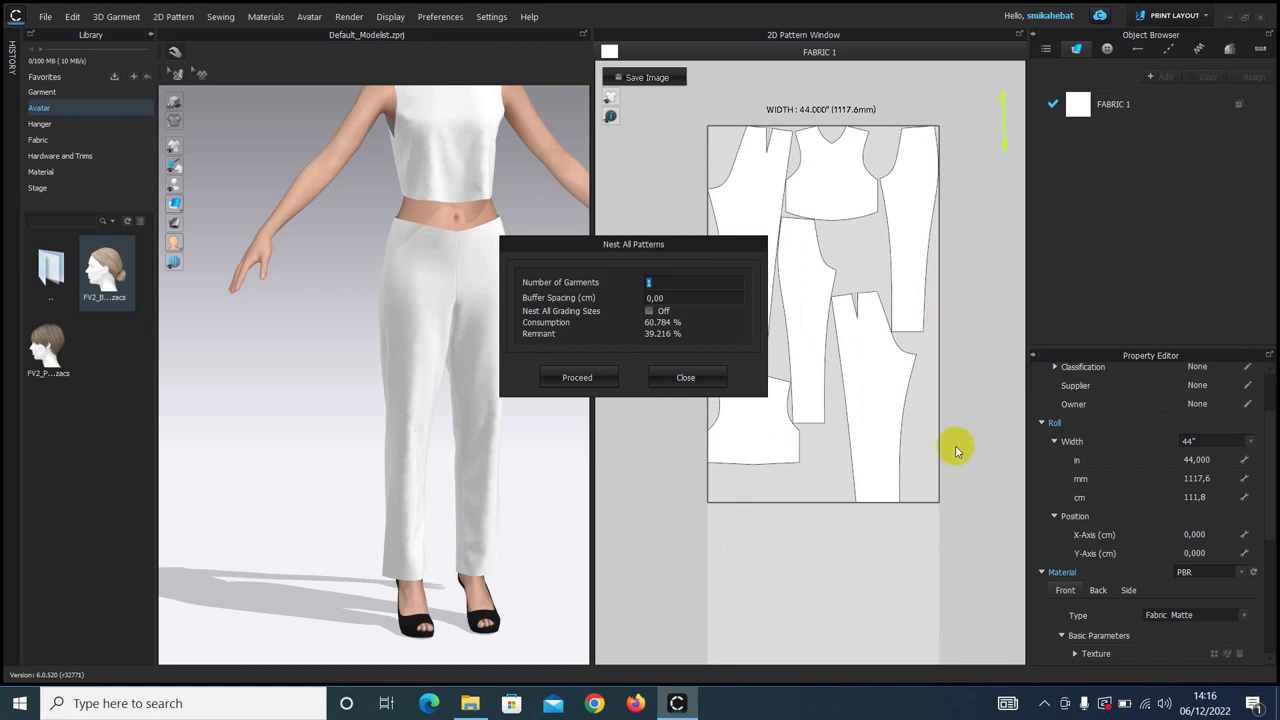
click(685, 377)
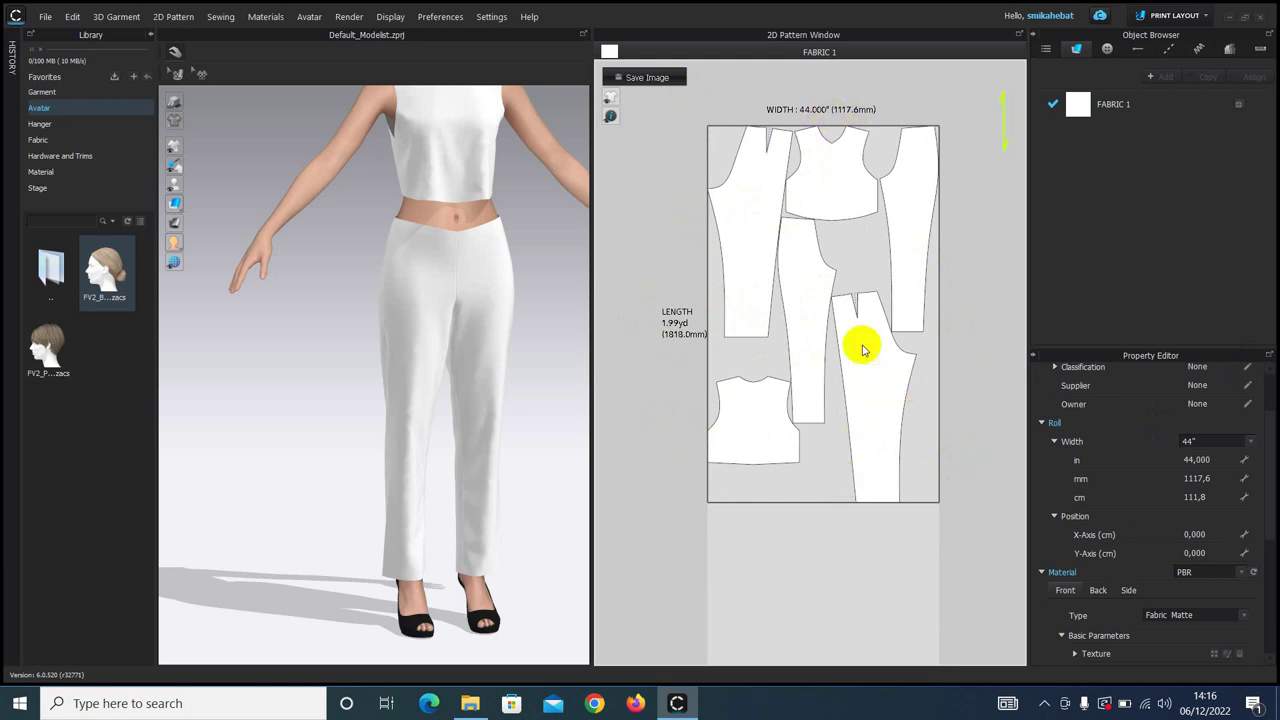
click(1175, 18)
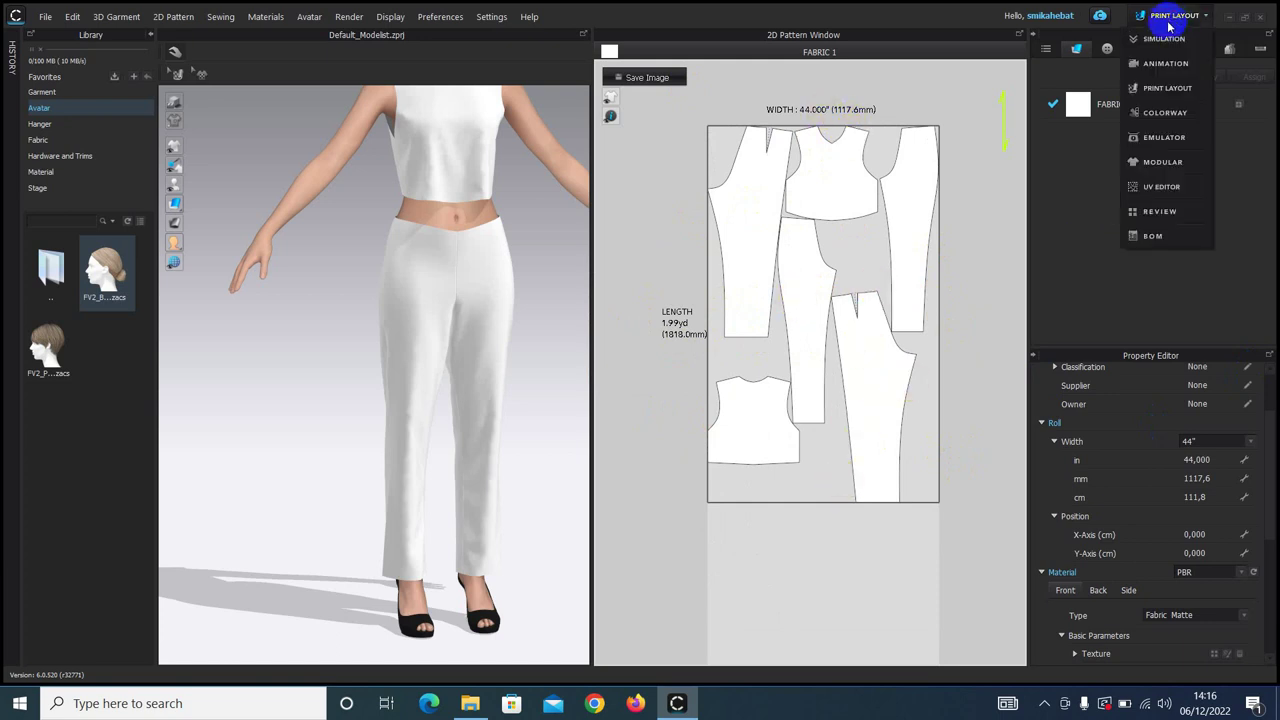
click(1166, 40)
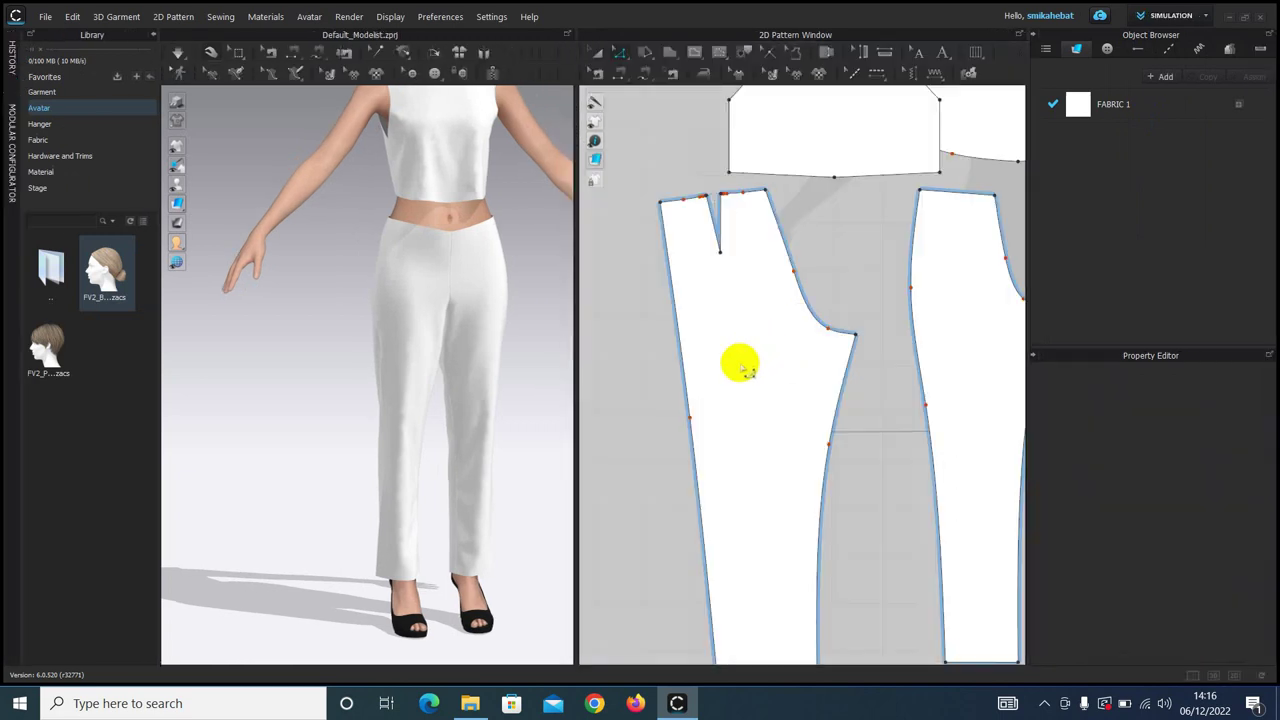